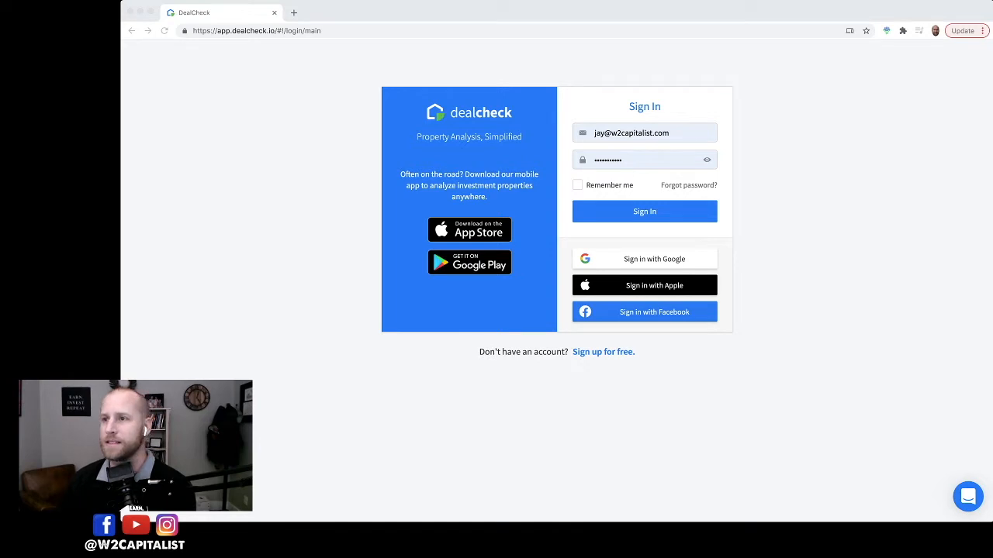
Step: Load the app's base address app.dealcheck.io to open the rental properties list
left_click(284, 30)
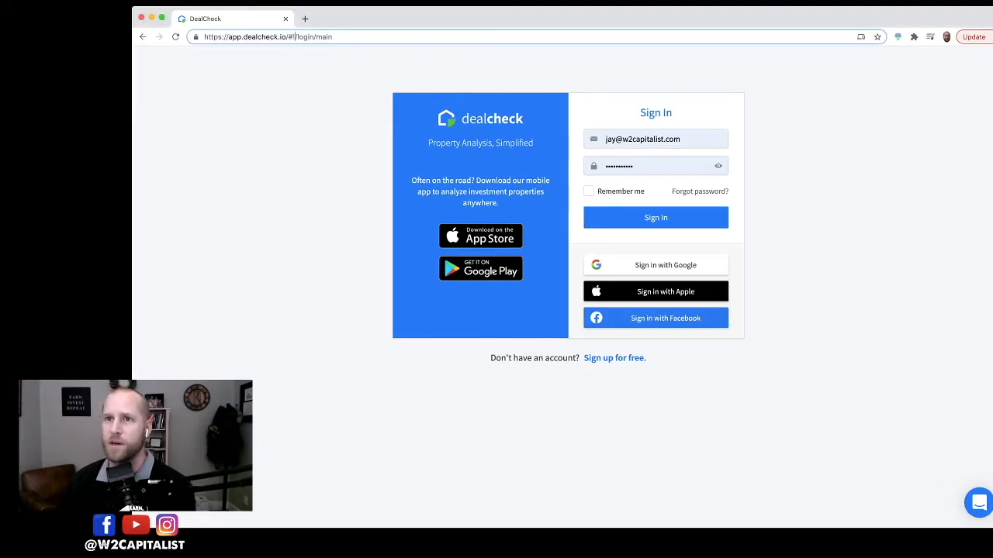
left_click_drag(288, 37, 333, 36)
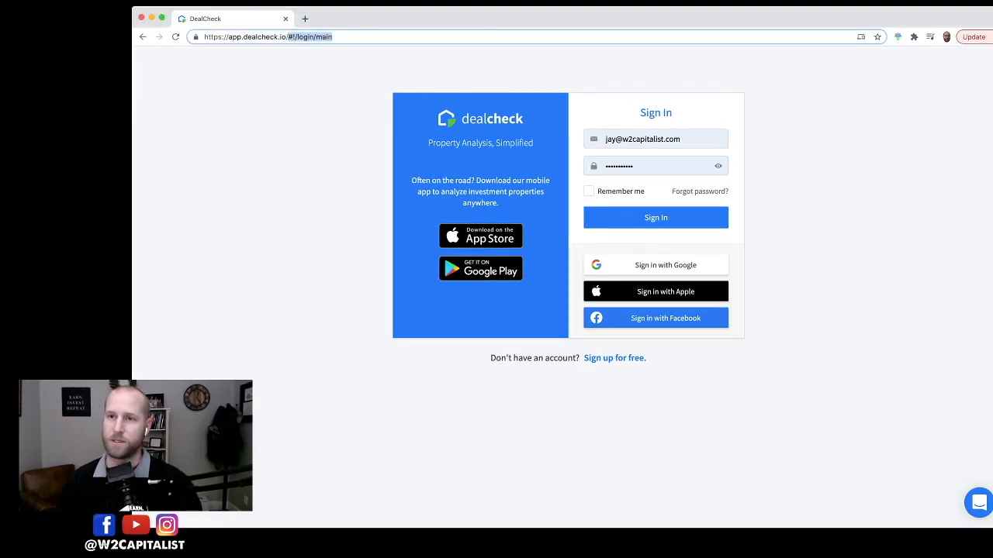
key("BackSpace")
key("Return")
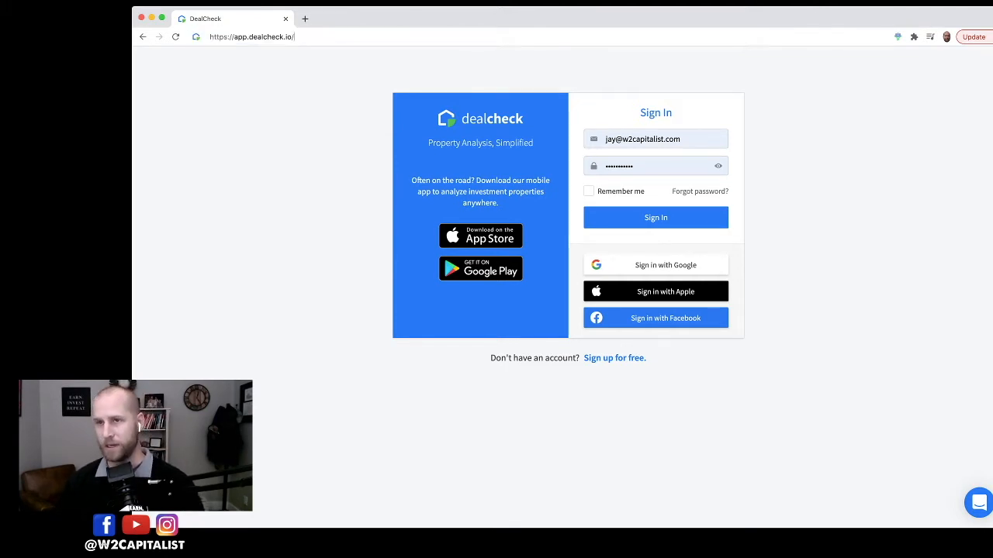
key("Return")
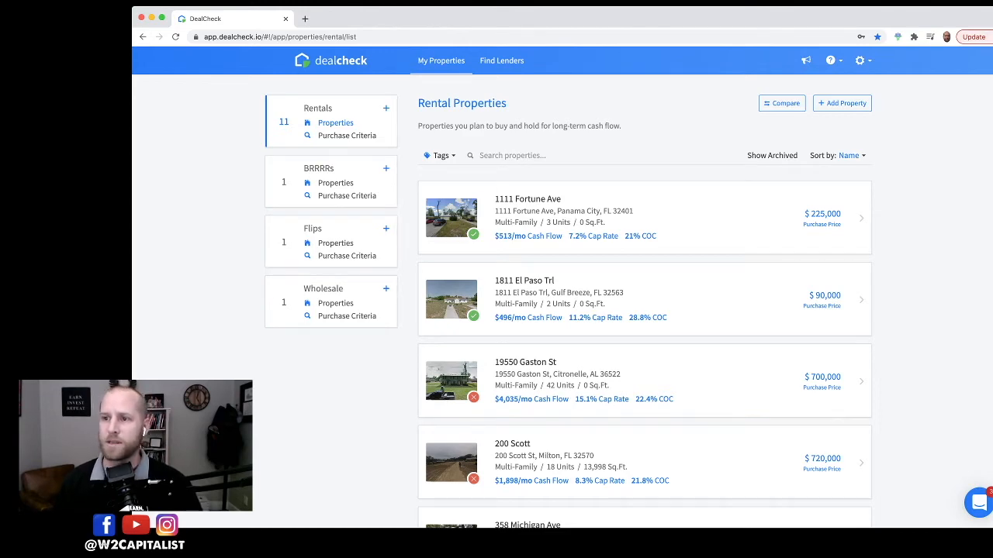
Step: Browse the rental properties list and inspect the criteria indicators on the property thumbnails
scroll(452, 316, "down", 5)
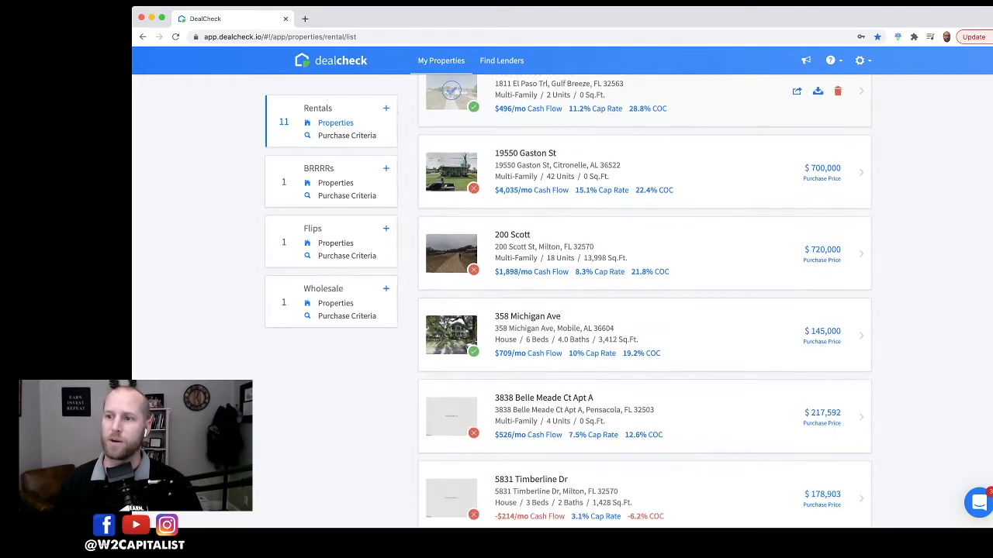
scroll(452, 316, "down", 8)
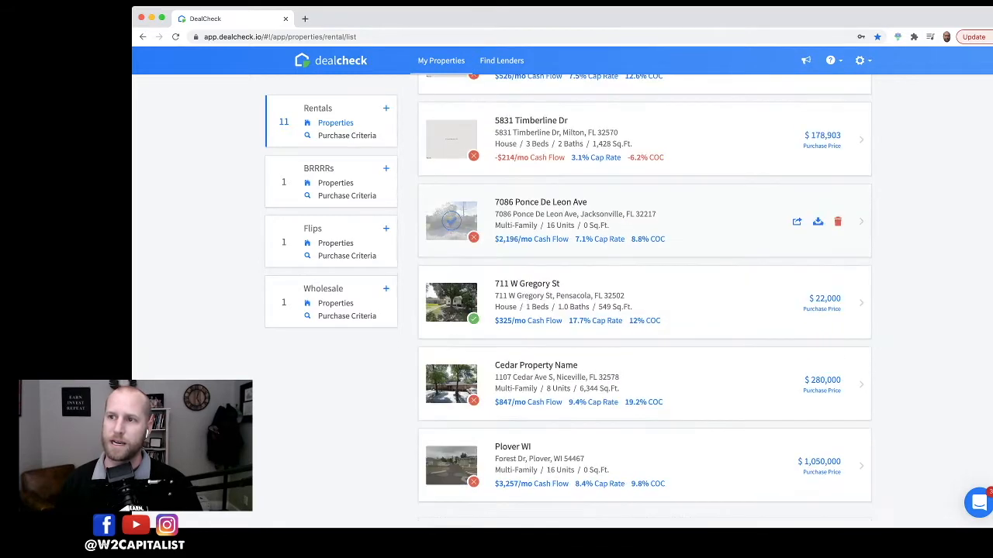
scroll(644, 303, "up", 10)
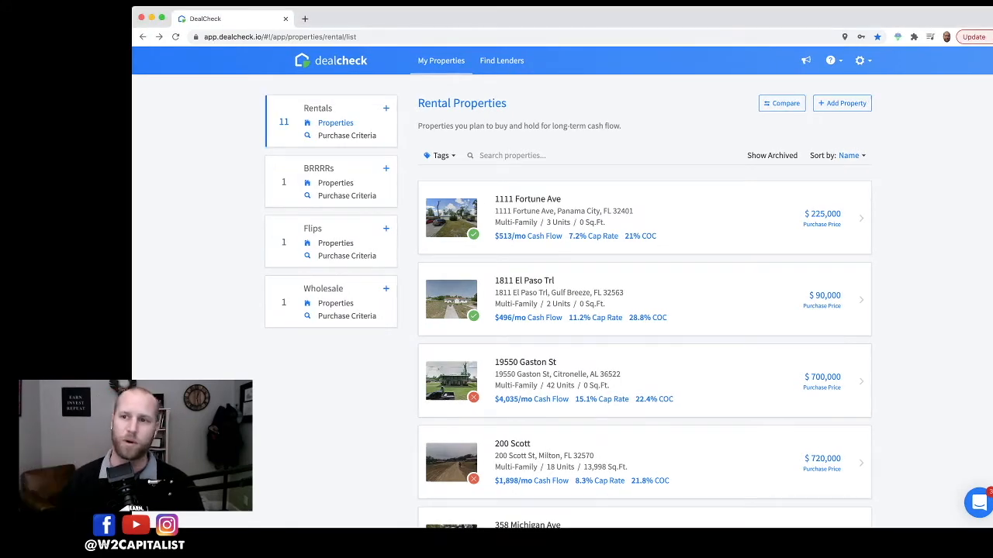
scroll(644, 225, "down", 2)
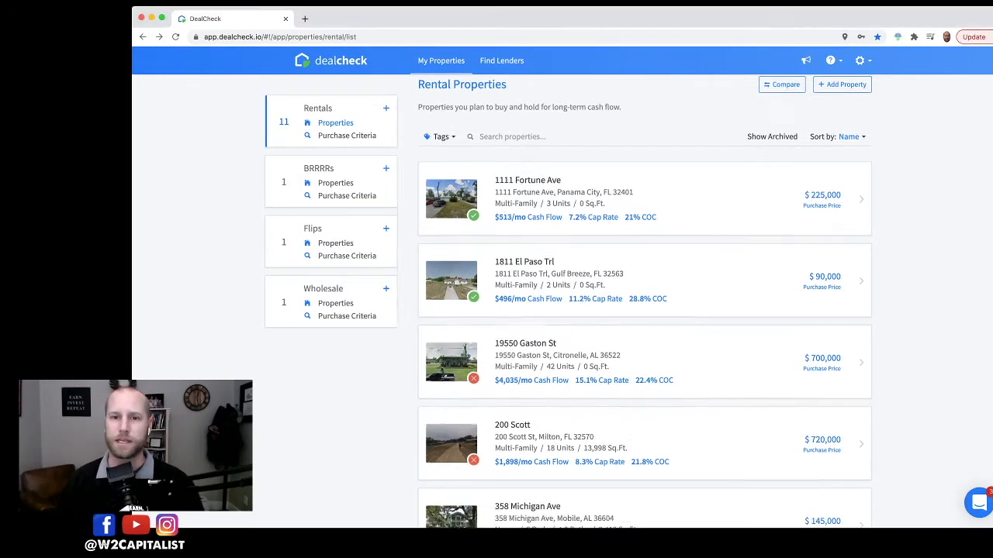
scroll(644, 225, "up", 2)
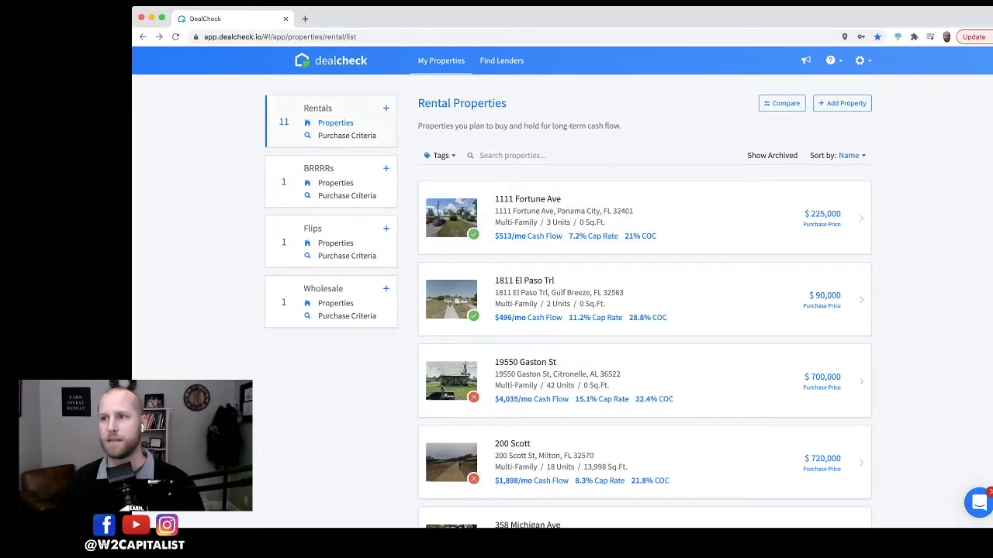
scroll(563, 287, "up", 1)
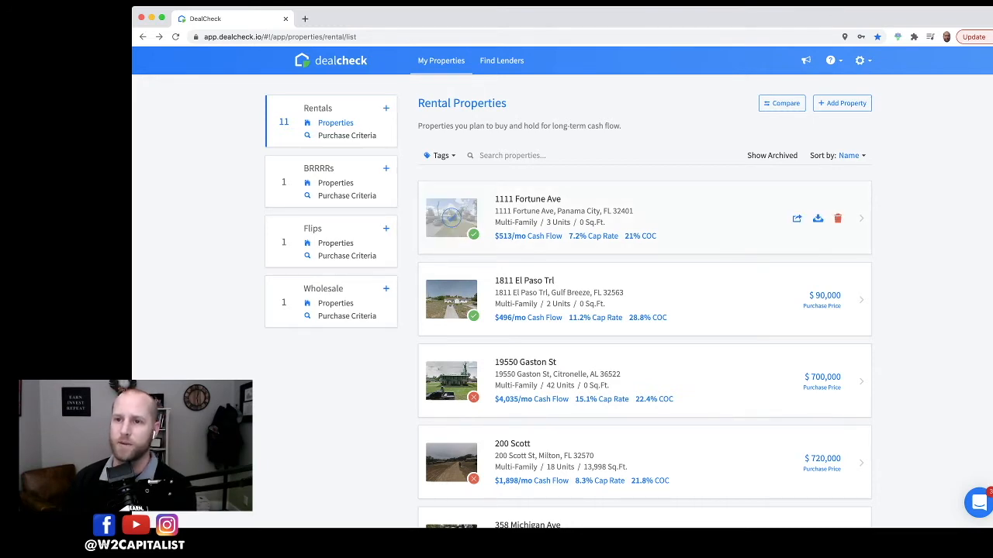
mouse_move(473, 233)
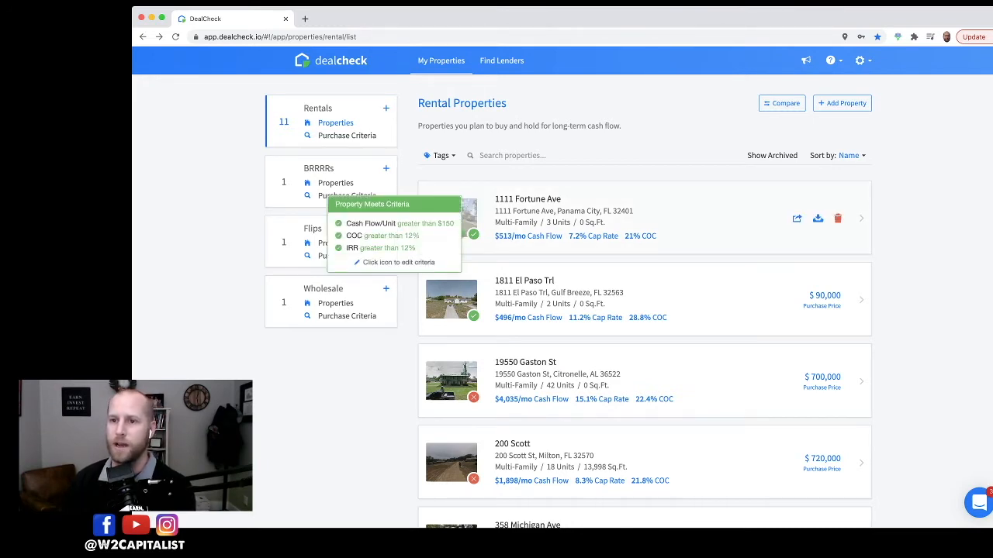
mouse_move(473, 397)
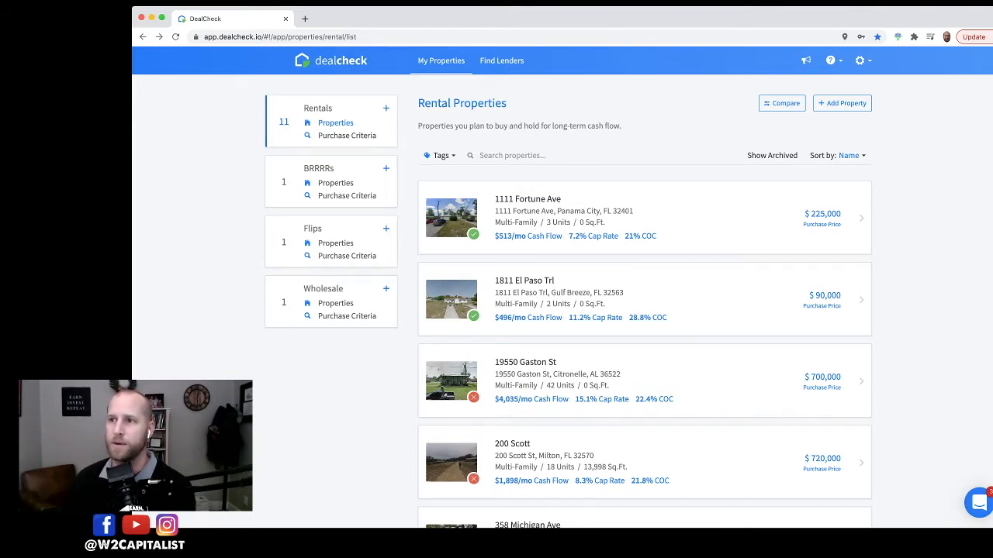
Step: Start adding a new rental property and choose to import property data
left_click(842, 103)
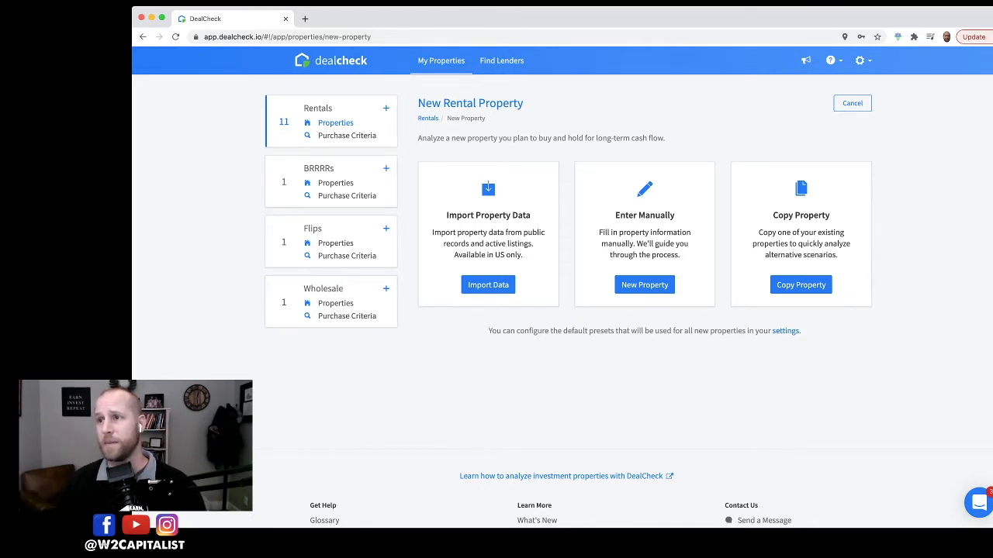
left_click(852, 103)
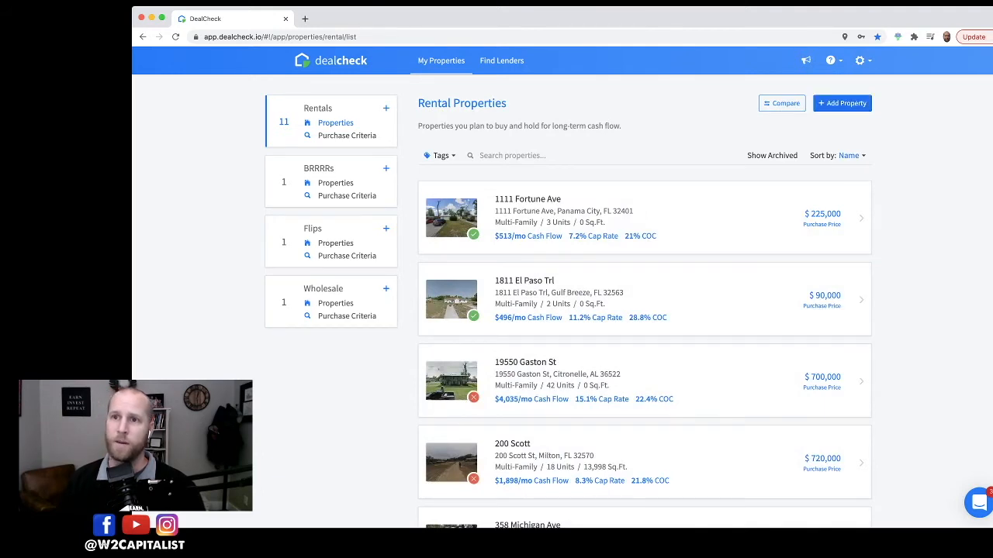
left_click(843, 103)
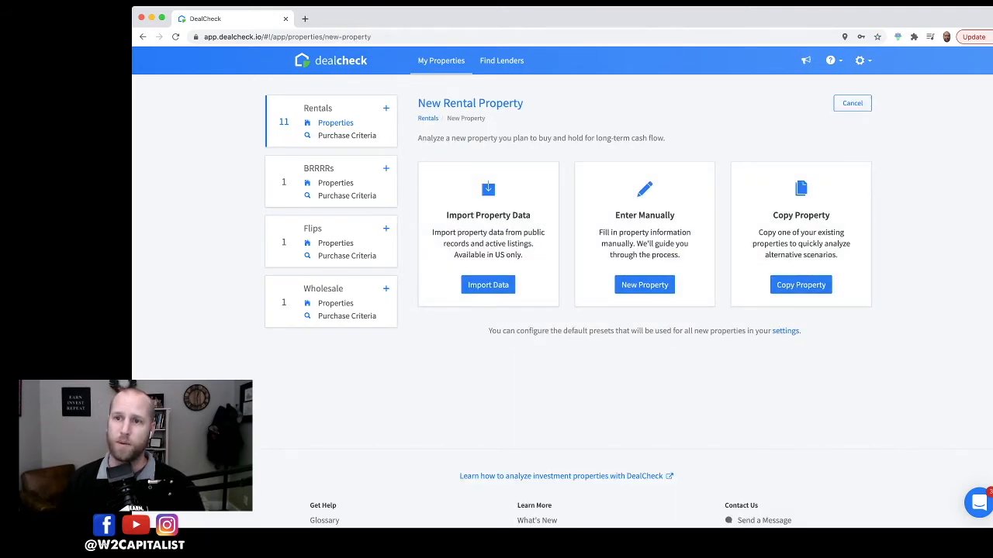
left_click_drag(456, 216, 531, 216)
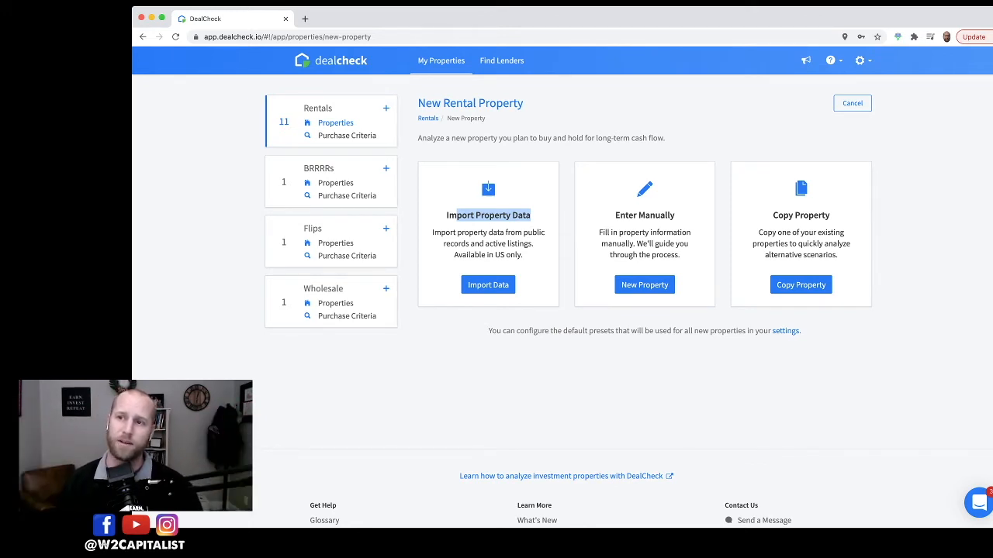
left_click_drag(615, 216, 675, 216)
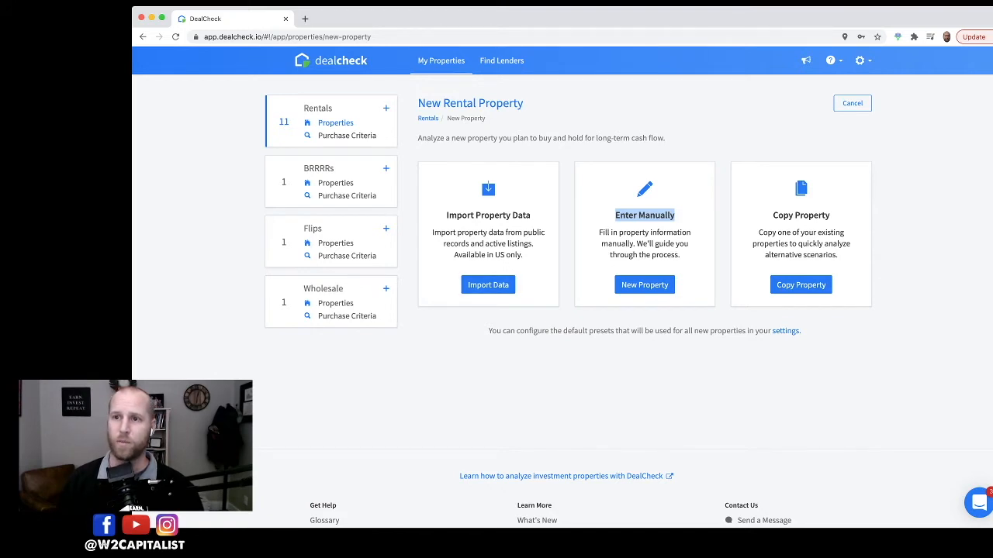
left_click(488, 284)
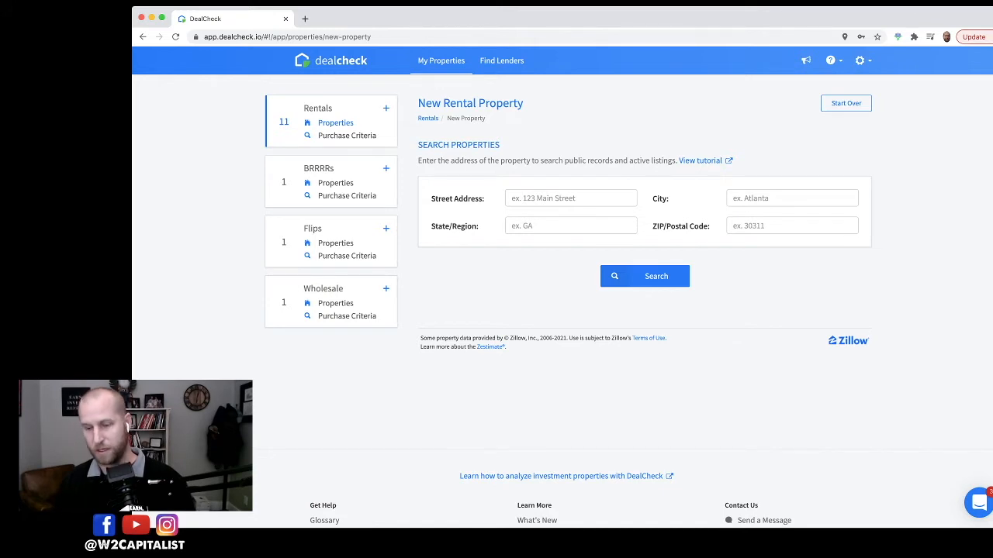
left_click(571, 198)
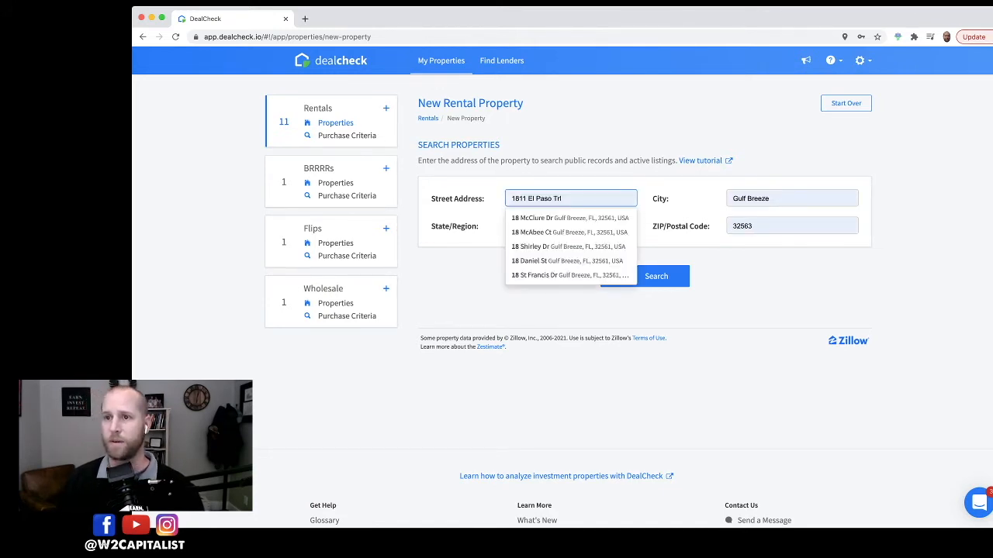
left_click(571, 219)
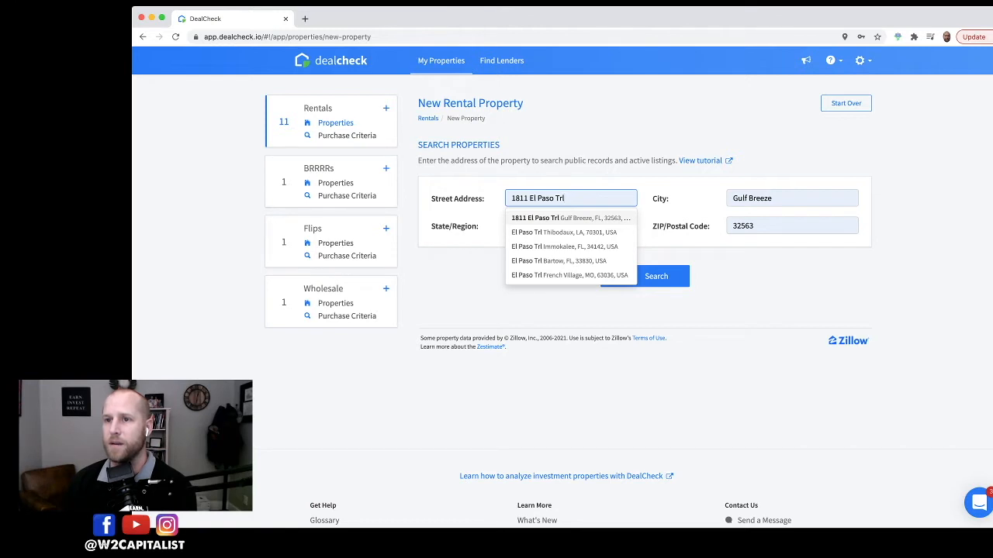
left_click(571, 218)
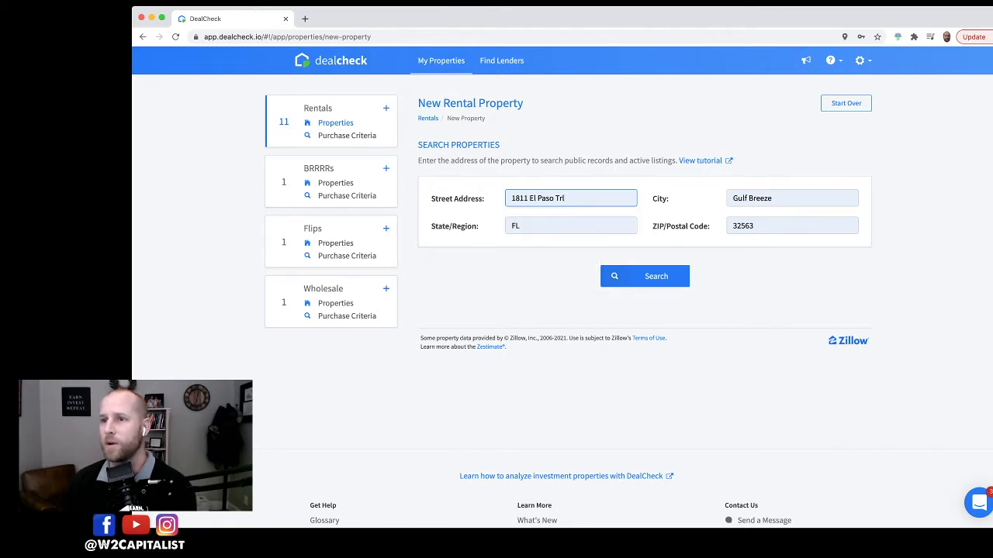
left_click(645, 276)
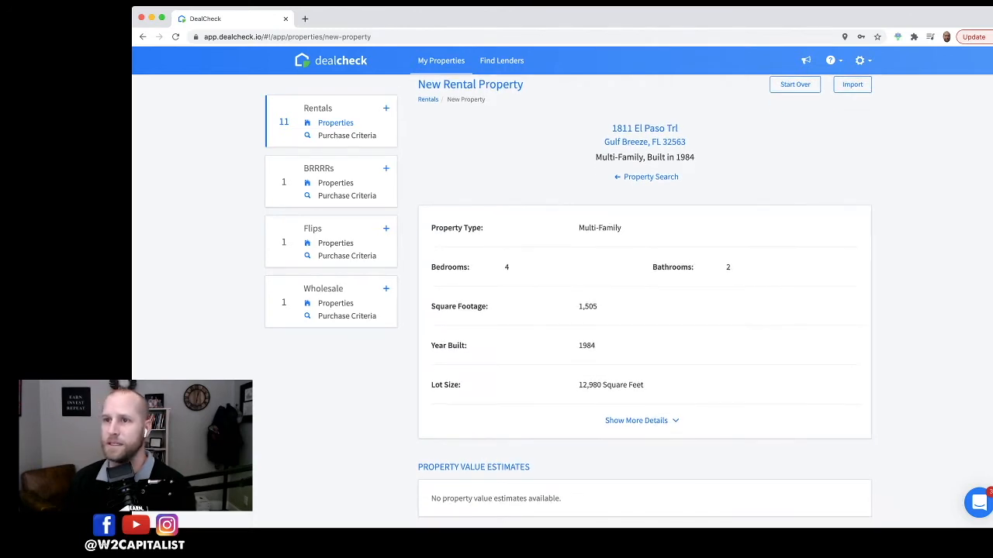
Step: Review the found property's type, bedrooms, bathrooms, square footage, year built and lot size
left_click_drag(595, 177, 695, 176)
scroll(694, 176, "down", 2)
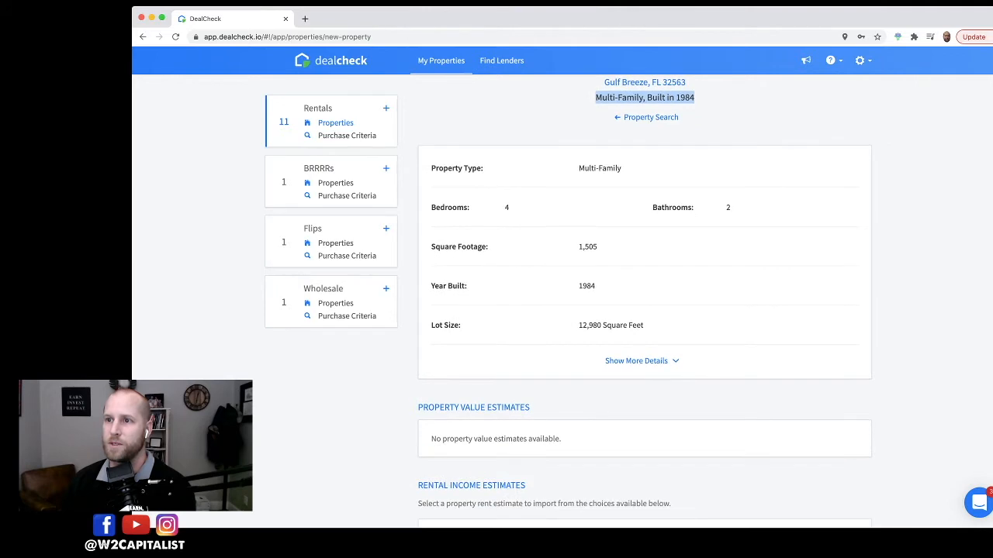
double_click(507, 207)
double_click(728, 207)
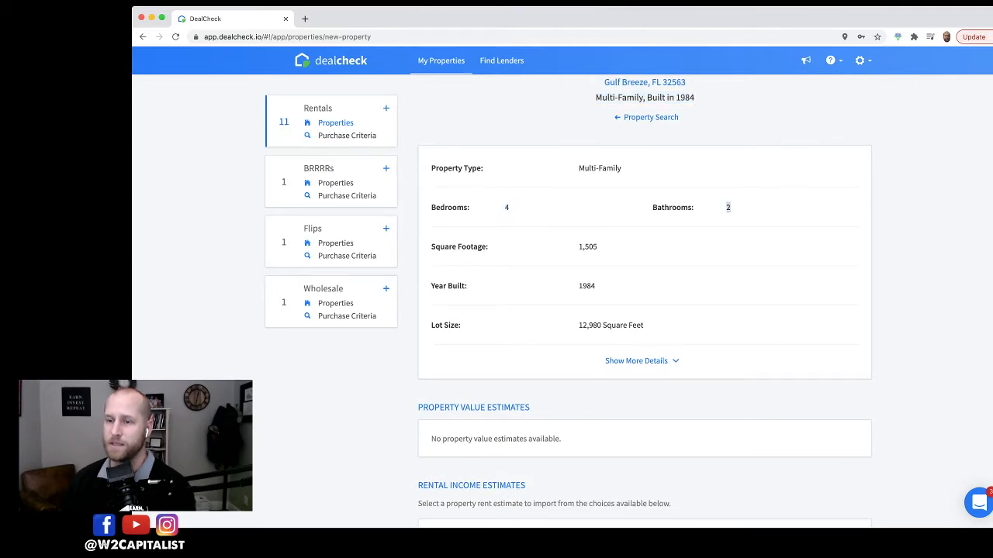
scroll(728, 207, "up", 1)
scroll(727, 207, "down", 1)
scroll(727, 207, "down", 1)
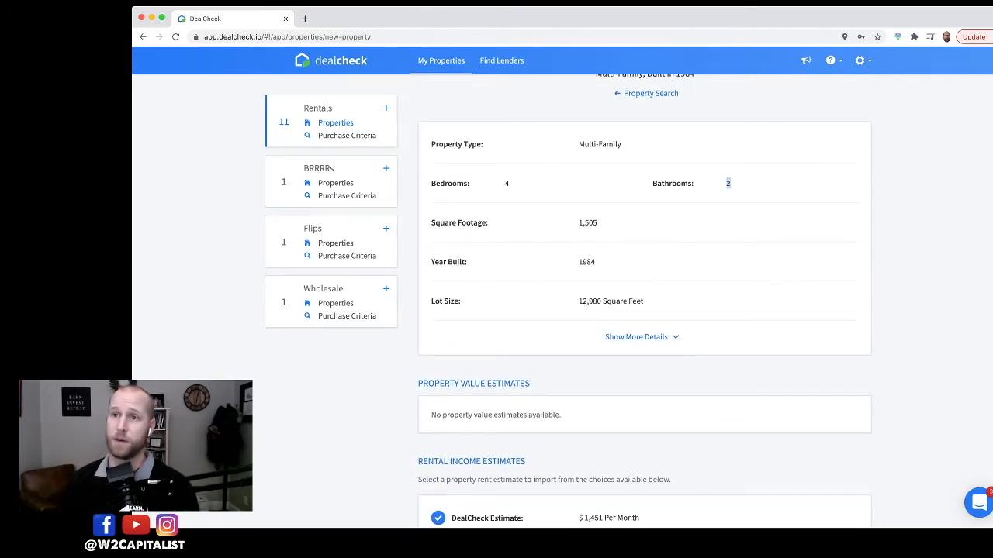
left_click(728, 202)
scroll(645, 302, "down", 1)
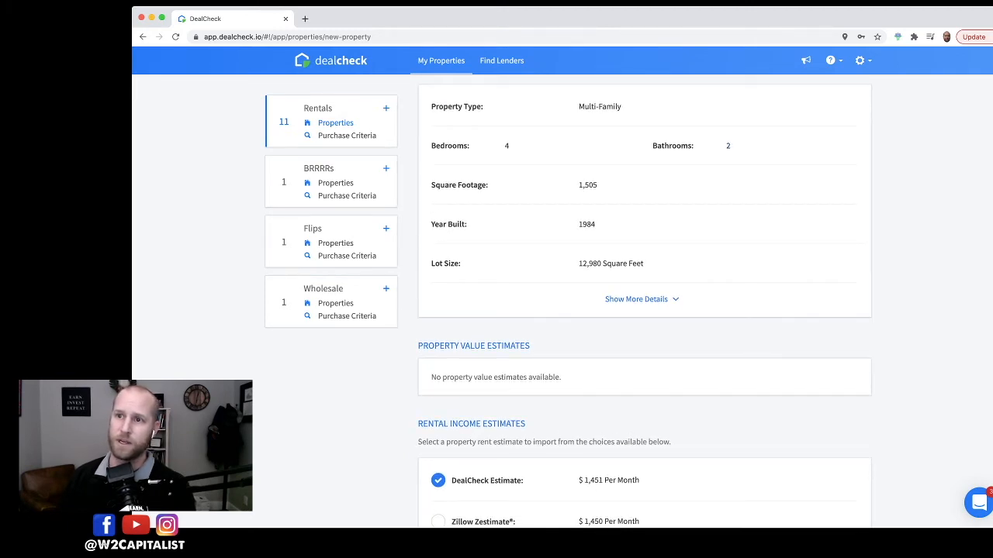
double_click(588, 185)
double_click(587, 224)
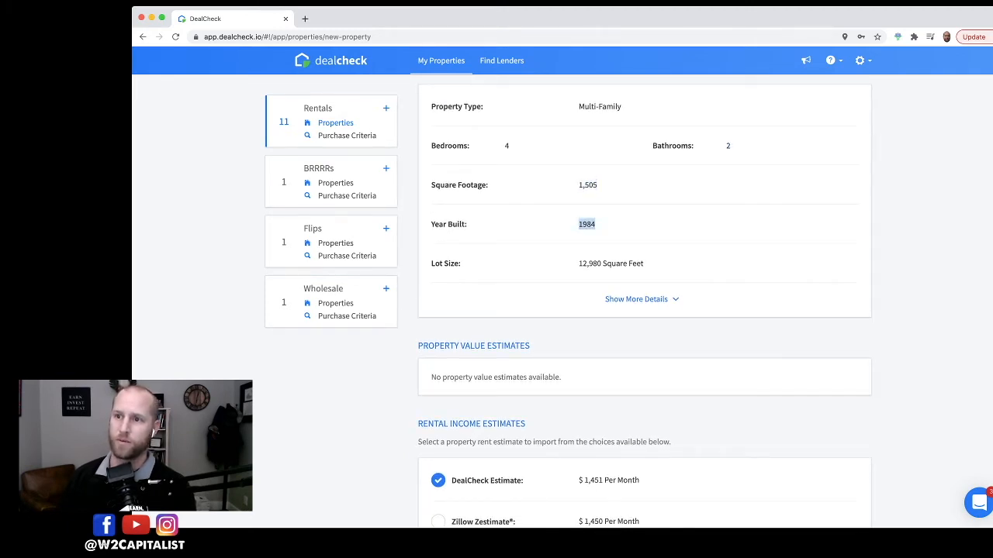
left_click_drag(579, 263, 633, 263)
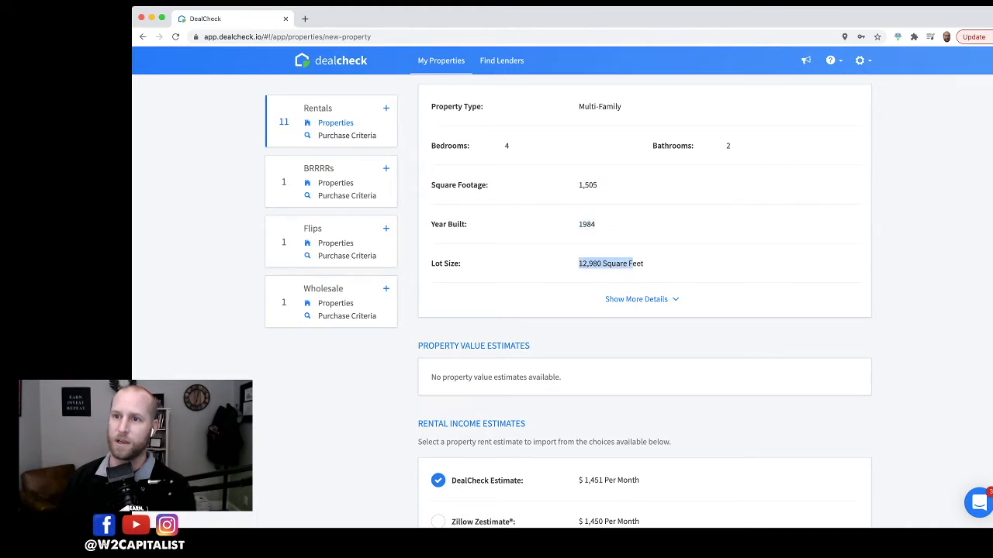
Step: Expand the additional property details and review floors, cooling, heating and exterior
left_click(642, 300)
scroll(641, 300, "down", 1)
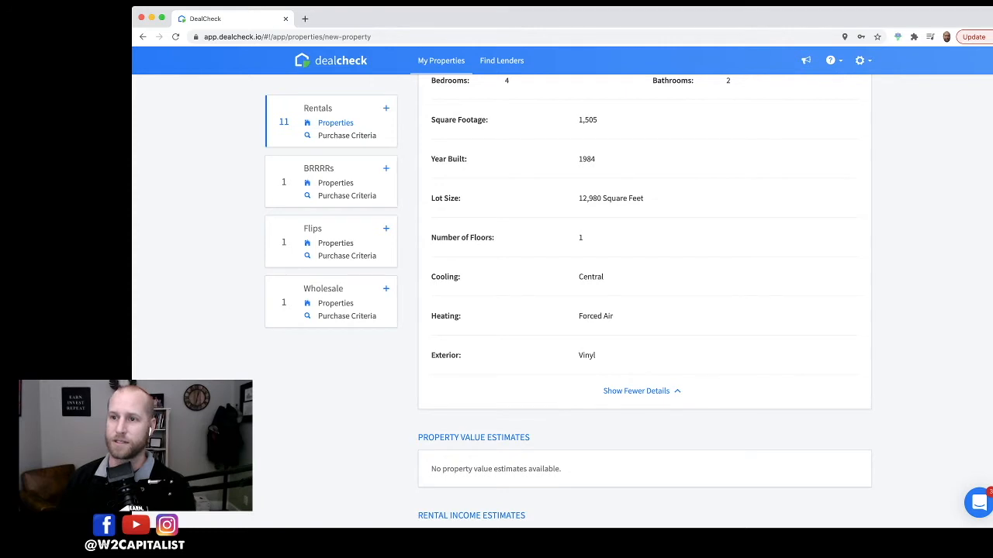
scroll(644, 300, "down", 1)
scroll(644, 300, "up", 1)
scroll(645, 301, "up", 2)
scroll(645, 301, "down", 1)
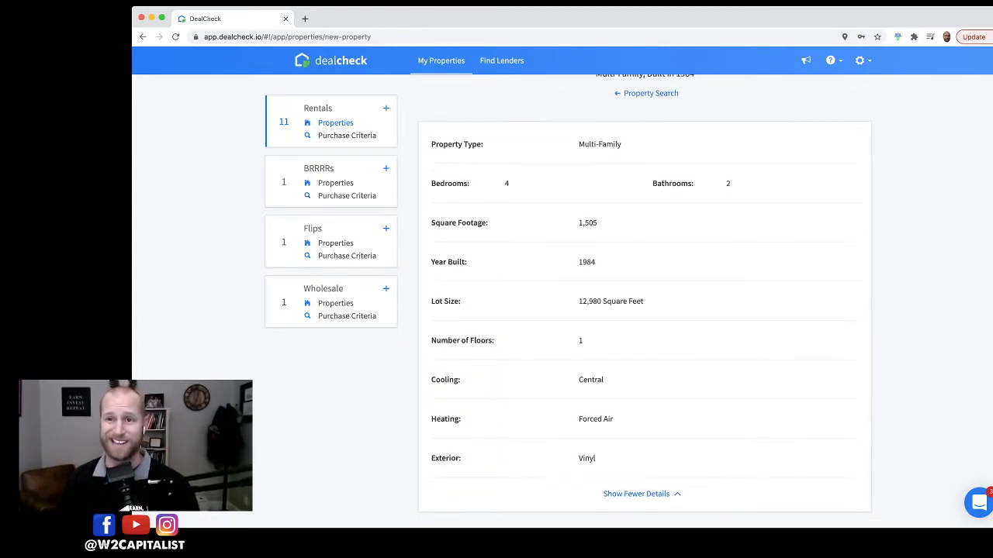
Step: Review the property value estimates, rental income estimates, sale history and tax assessment sections
scroll(644, 301, "down", 1)
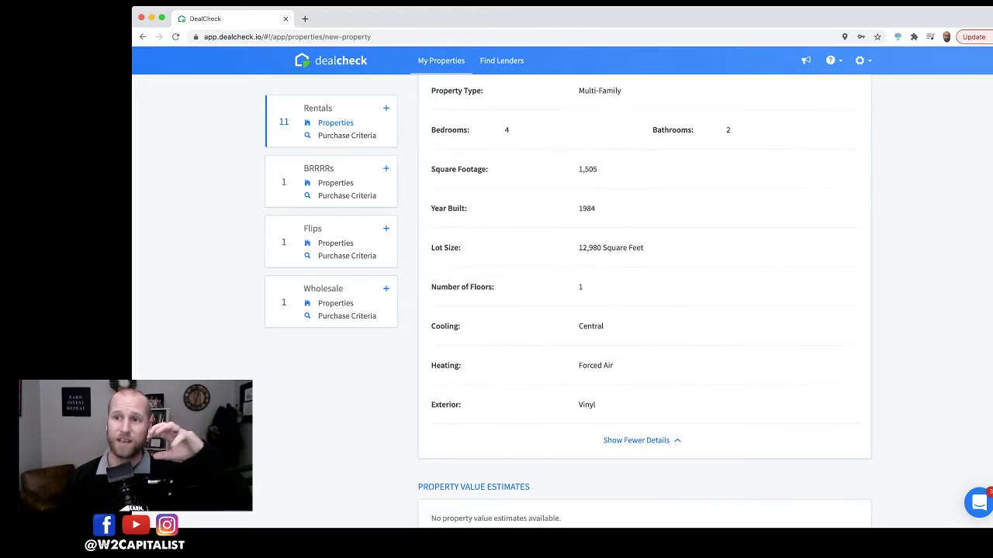
scroll(645, 301, "down", 1)
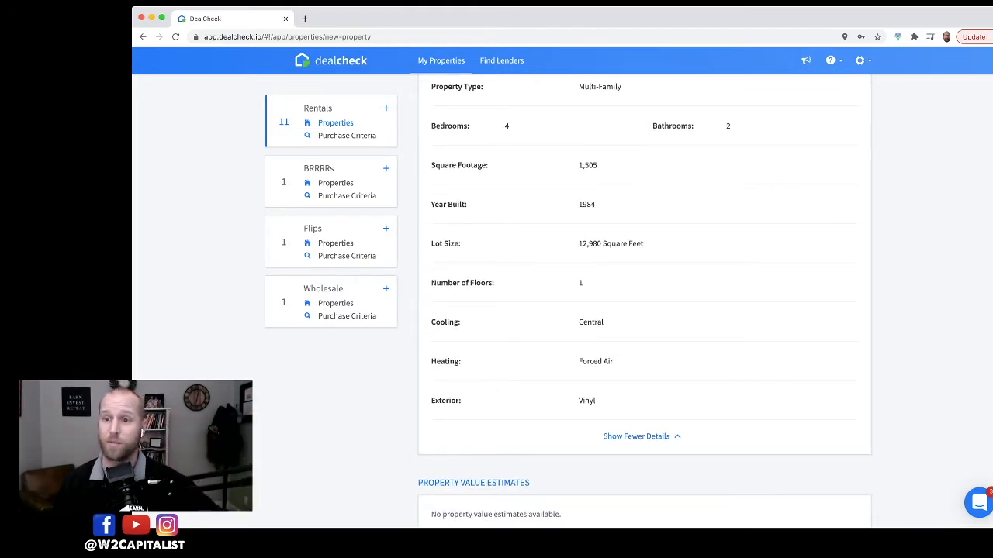
scroll(645, 301, "down", 4)
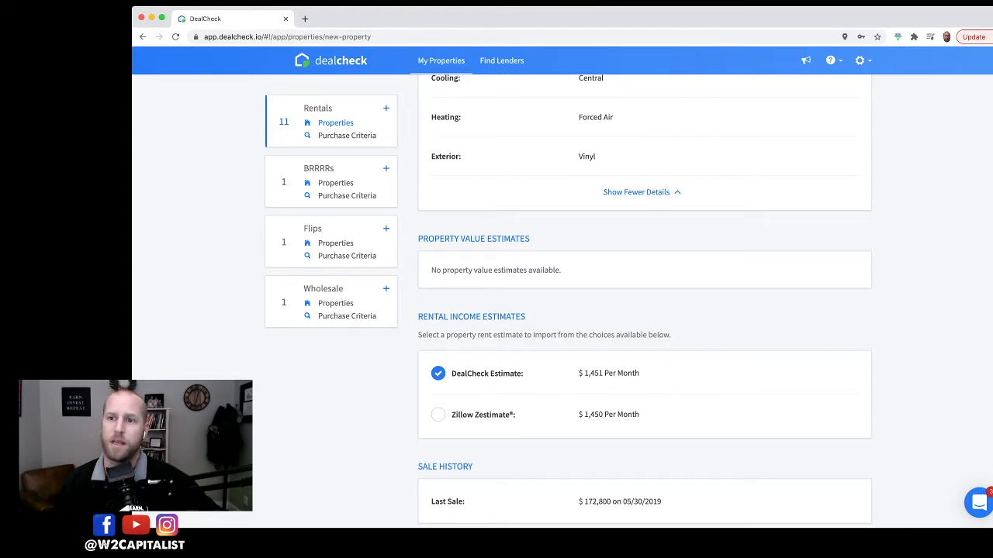
scroll(645, 301, "down", 1)
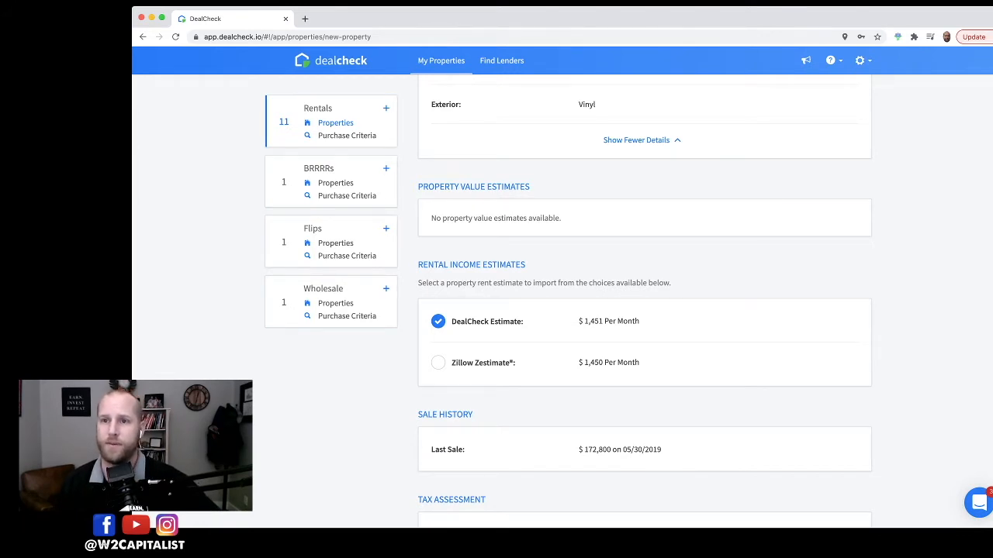
scroll(644, 301, "down", 1)
left_click_drag(418, 226, 525, 226)
scroll(645, 301, "down", 1)
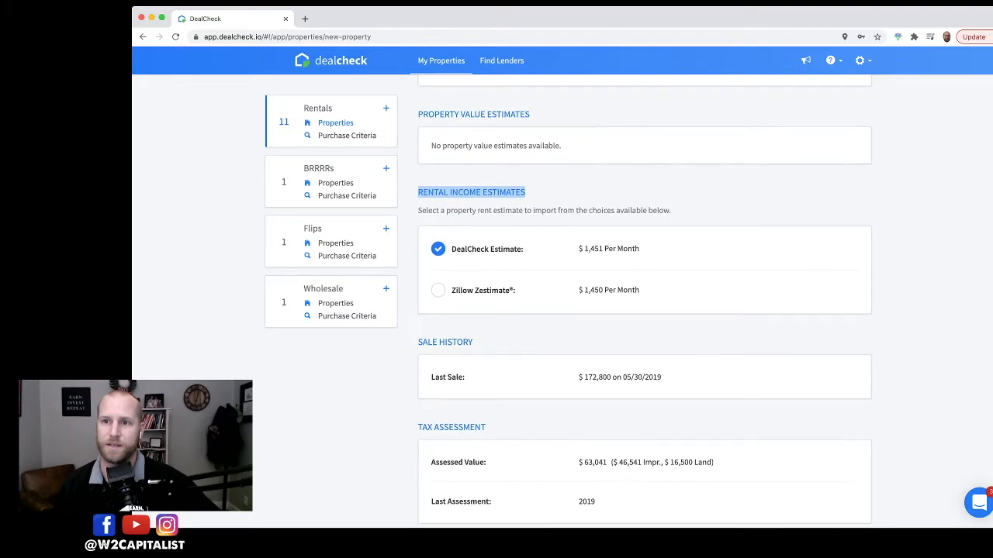
Step: Review the rent estimates, last sale price, assessed value and property tax amount of the found property
scroll(645, 301, "down", 1)
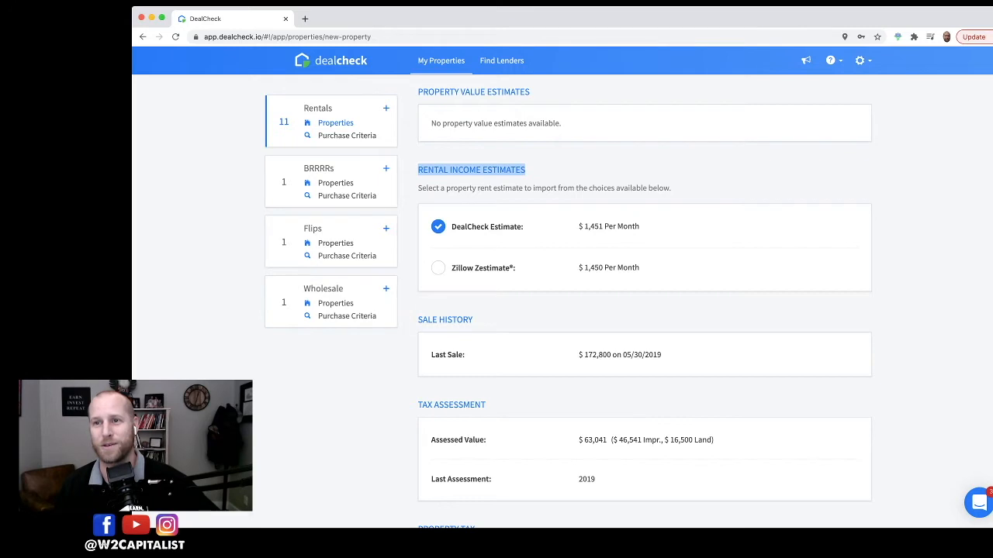
left_click_drag(583, 267, 590, 268)
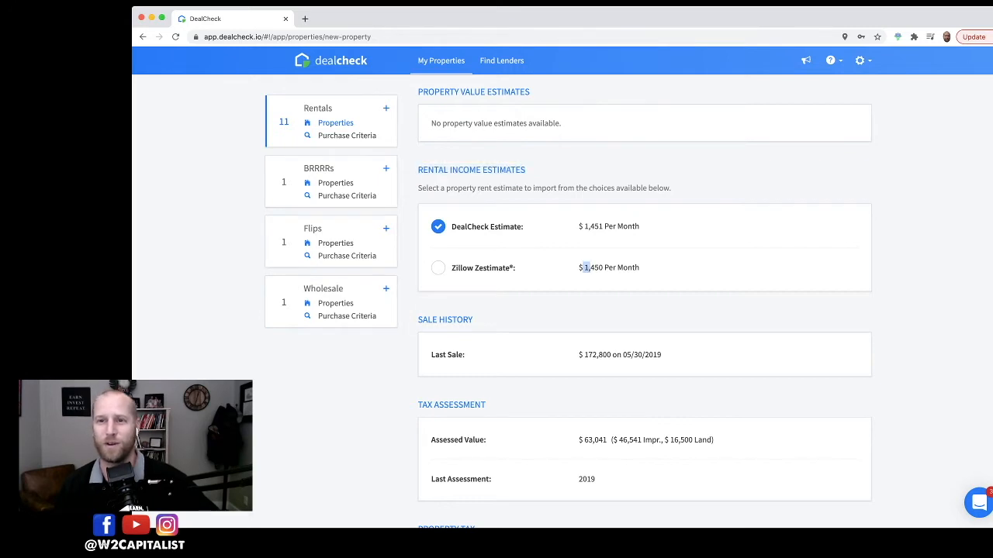
scroll(643, 302, "down", 1)
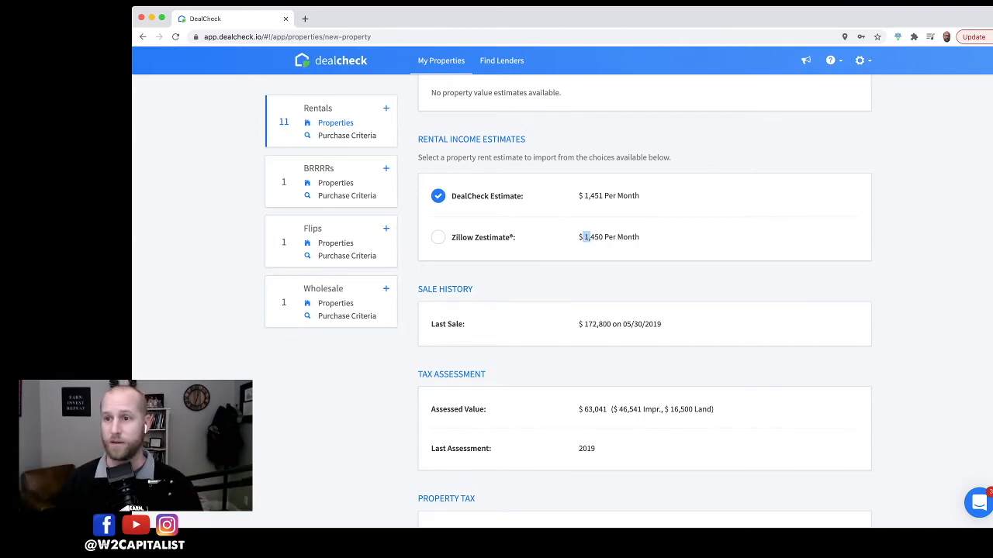
scroll(643, 295, "down", 2)
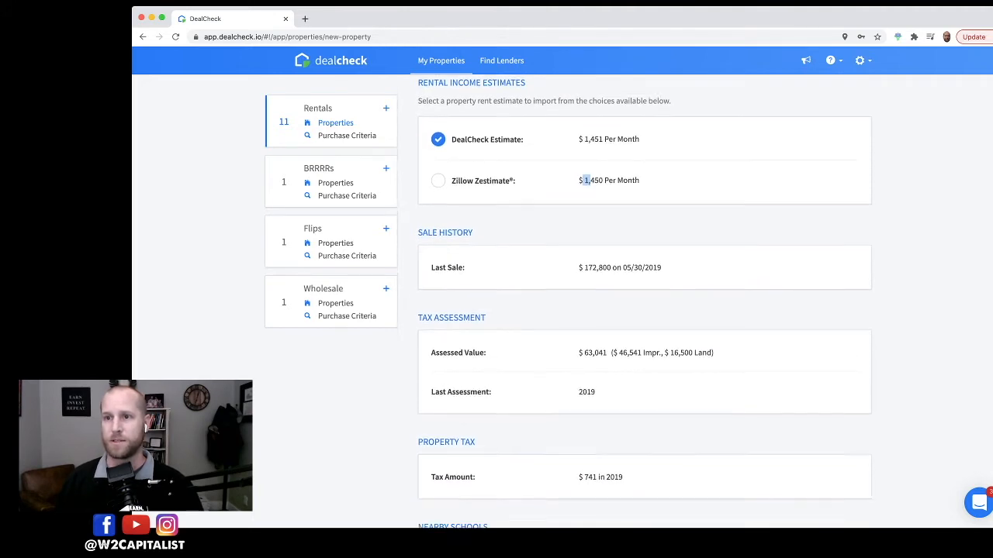
left_click_drag(422, 208, 473, 208)
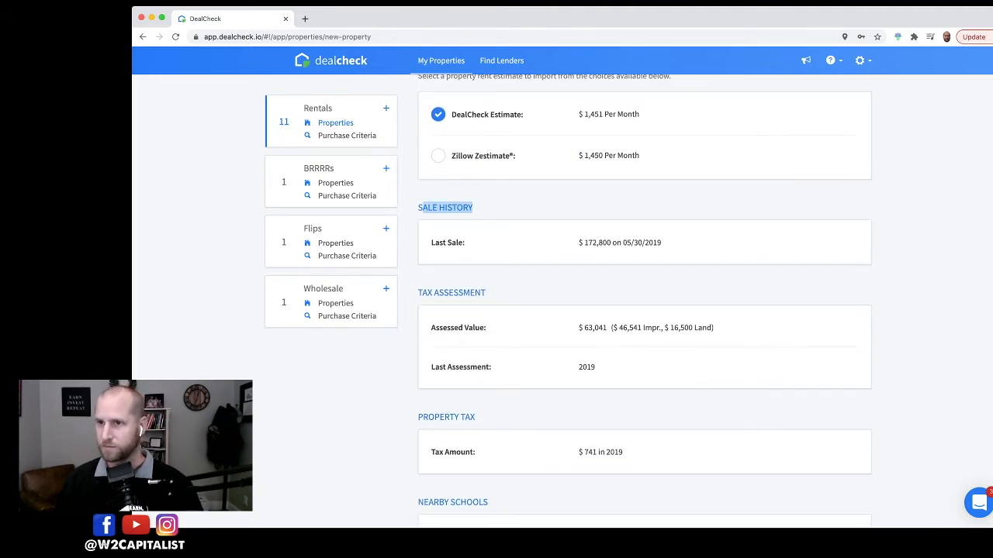
left_click_drag(436, 242, 466, 243)
left_click_drag(579, 242, 612, 242)
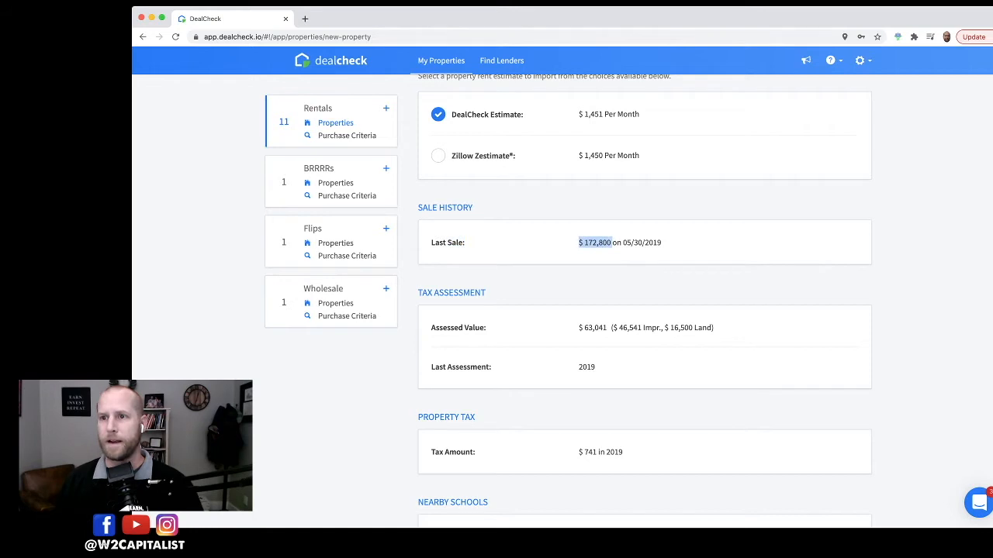
scroll(644, 303, "down", 2)
left_click_drag(434, 244, 475, 244)
left_click_drag(583, 245, 713, 244)
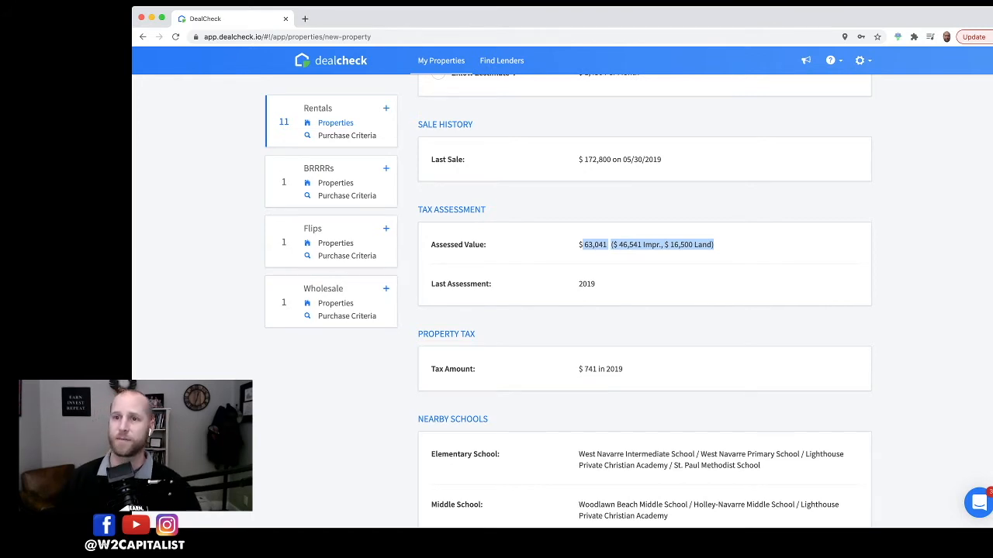
scroll(644, 301, "down", 5)
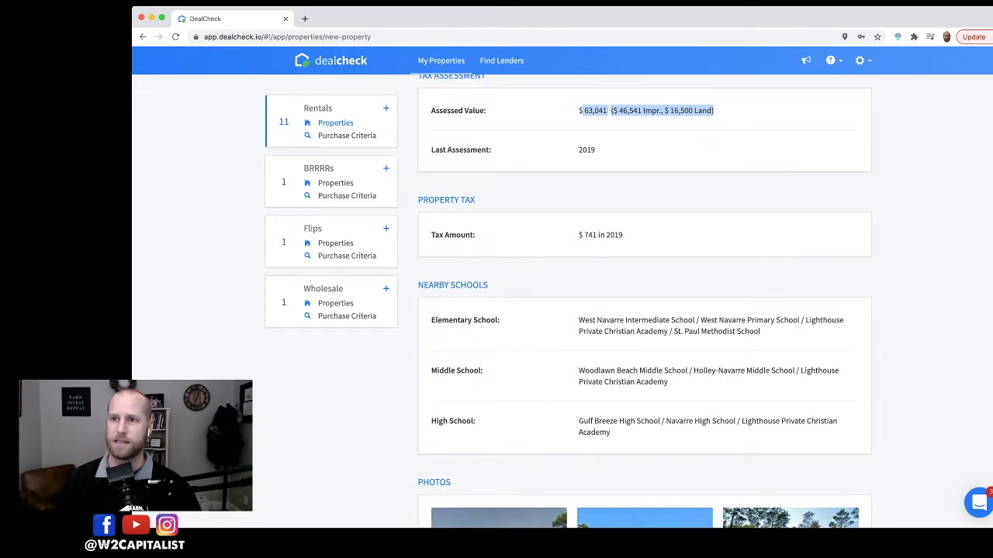
left_click_drag(578, 234, 622, 235)
scroll(644, 301, "down", 4)
scroll(645, 301, "up", 2)
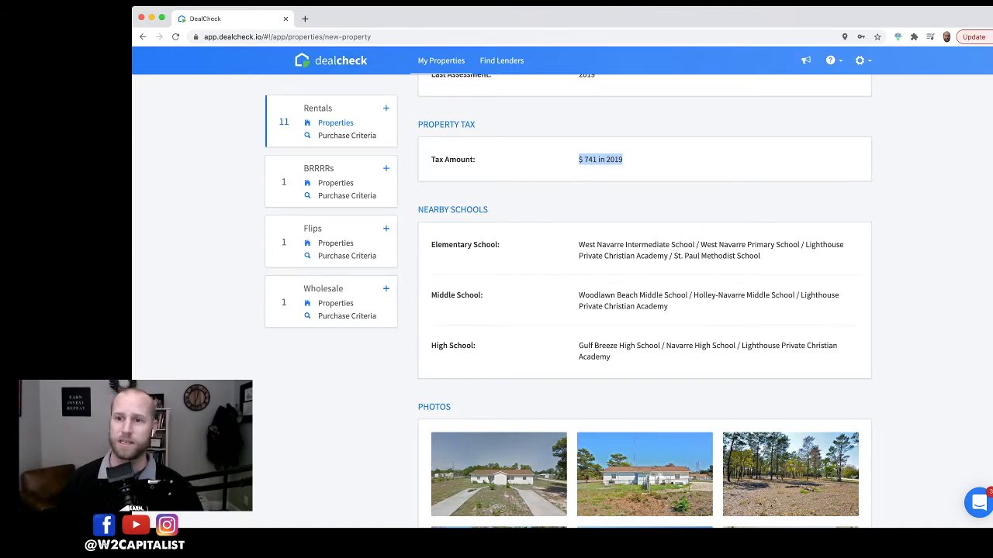
Step: Browse the property photos and read the property description
scroll(644, 303, "down", 5)
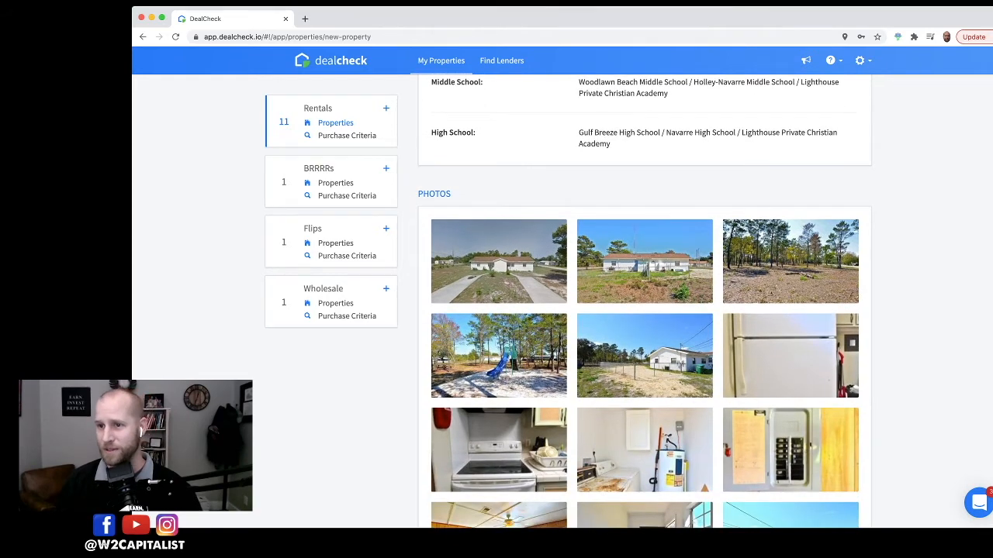
scroll(644, 303, "down", 3)
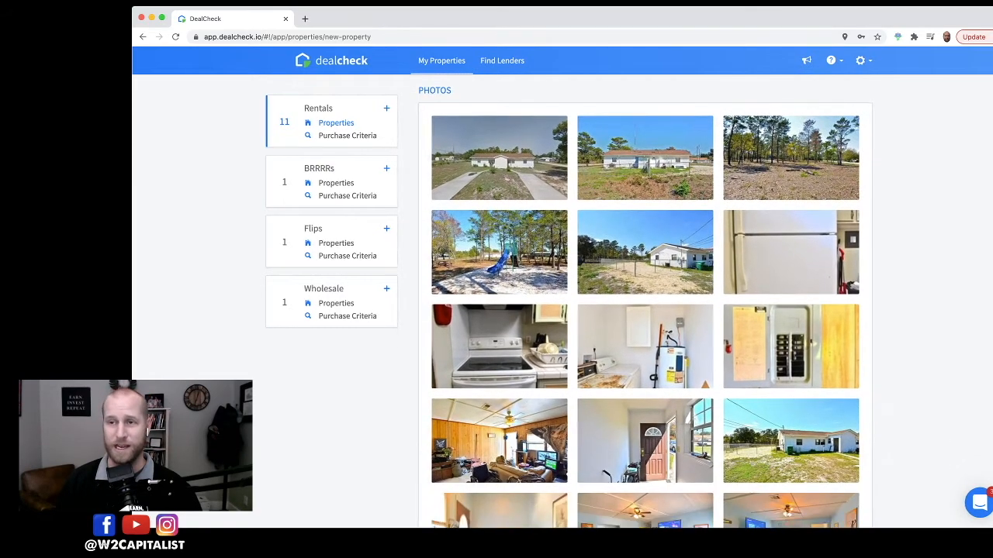
scroll(644, 302, "down", 1)
scroll(644, 302, "up", 1)
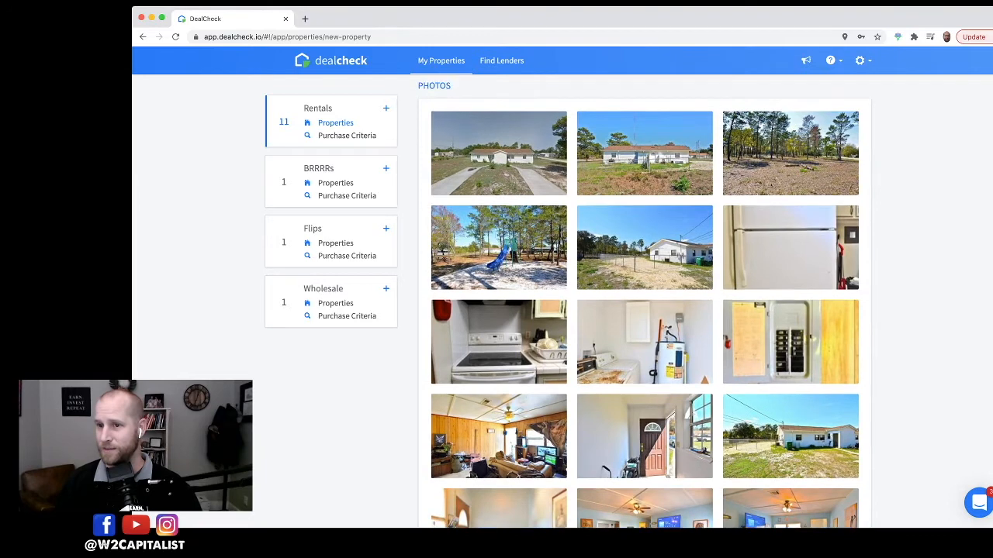
scroll(643, 302, "down", 3)
scroll(644, 303, "down", 4)
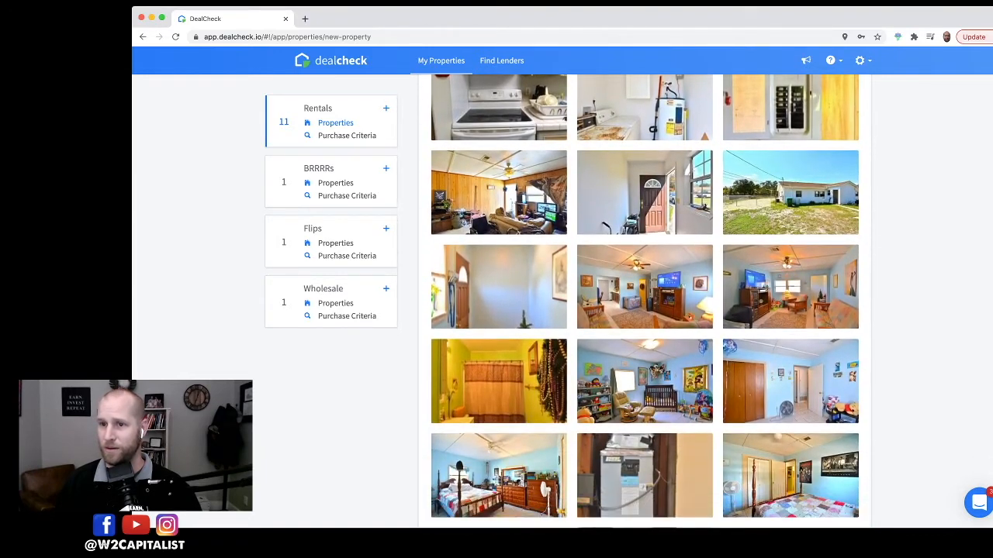
scroll(644, 302, "down", 1)
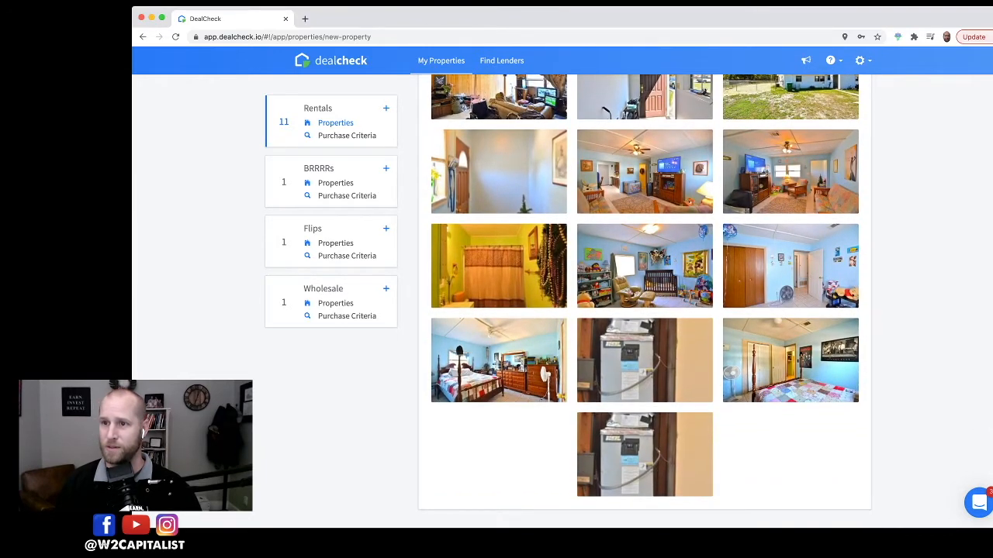
scroll(643, 297, "up", 4)
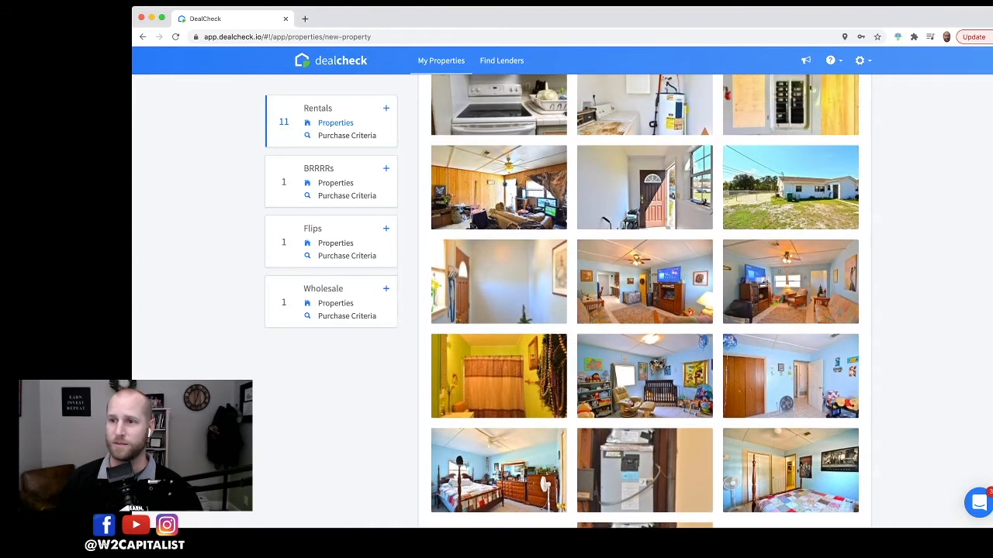
scroll(643, 298, "up", 3)
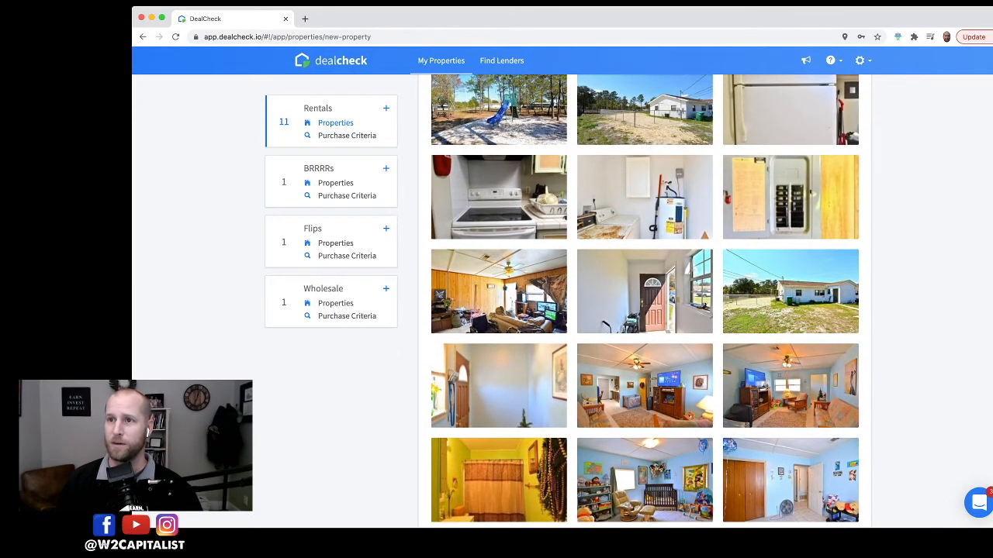
scroll(644, 298, "up", 10)
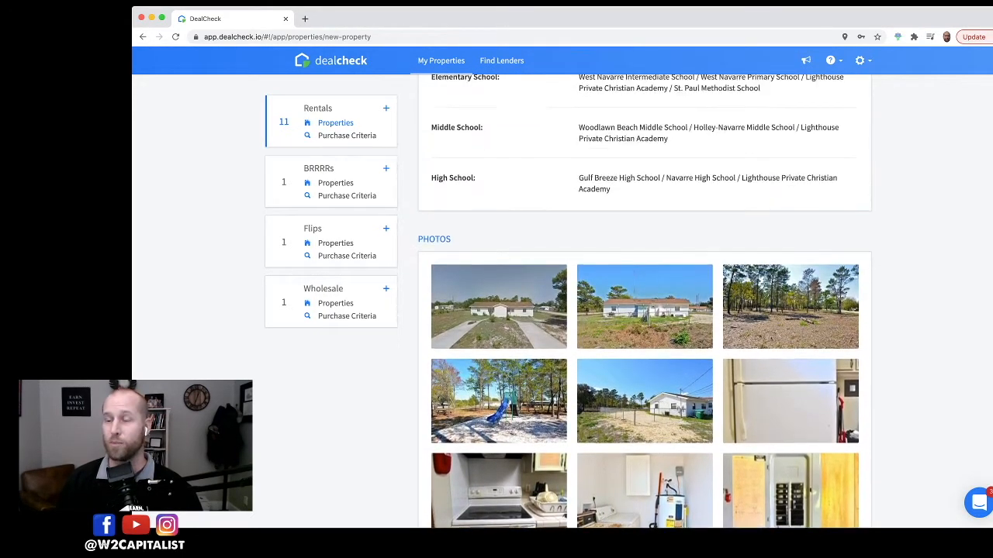
scroll(644, 298, "up", 6)
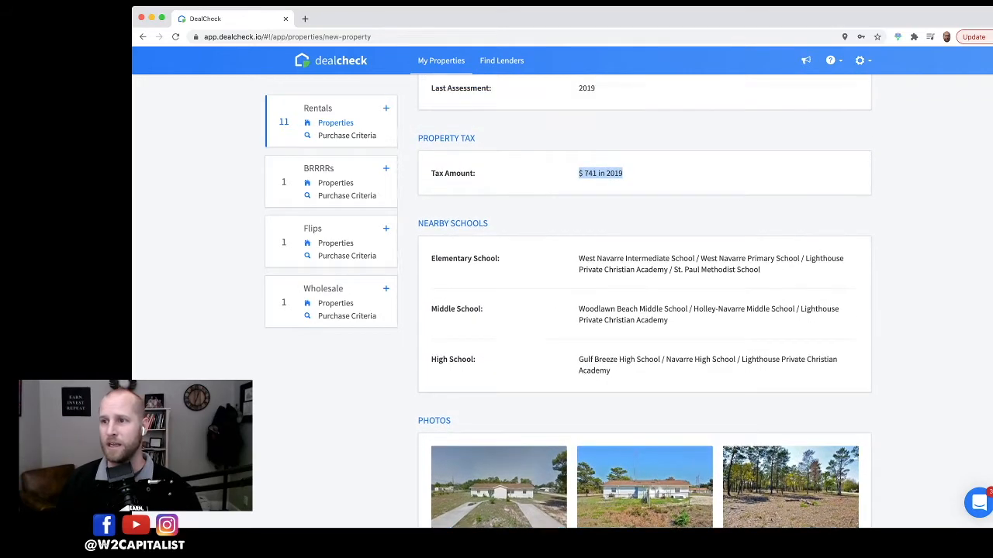
scroll(643, 298, "down", 20)
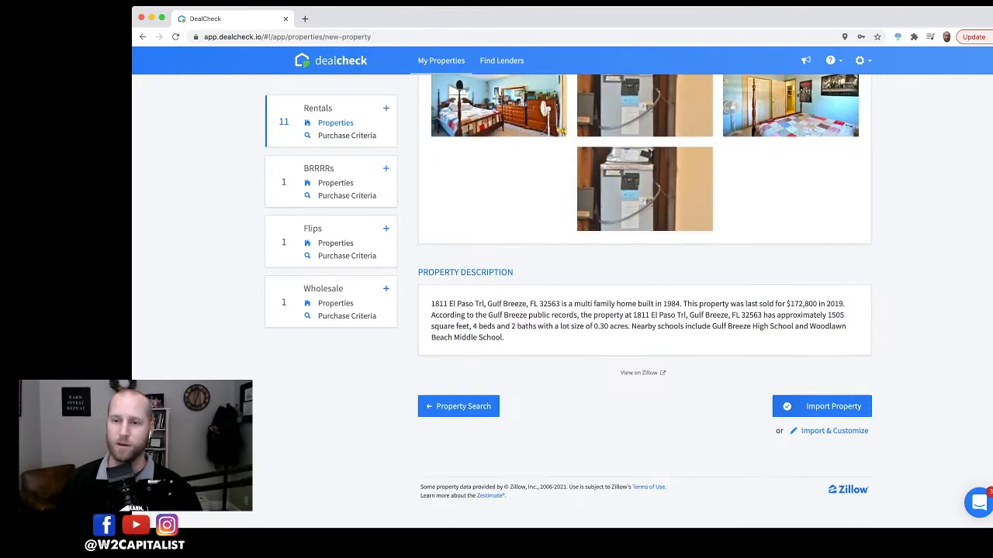
scroll(644, 298, "down", 1)
left_click_drag(431, 275, 507, 310)
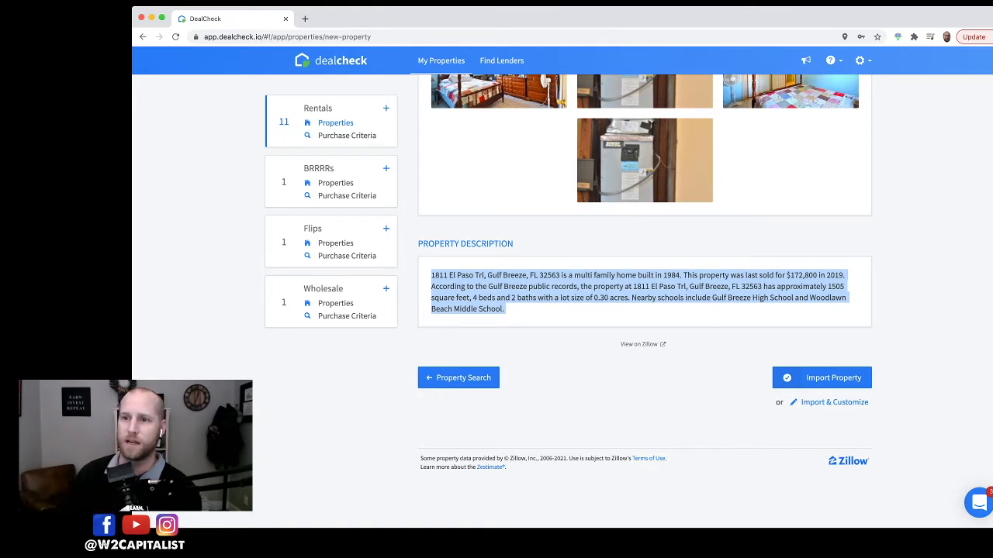
left_click(641, 309)
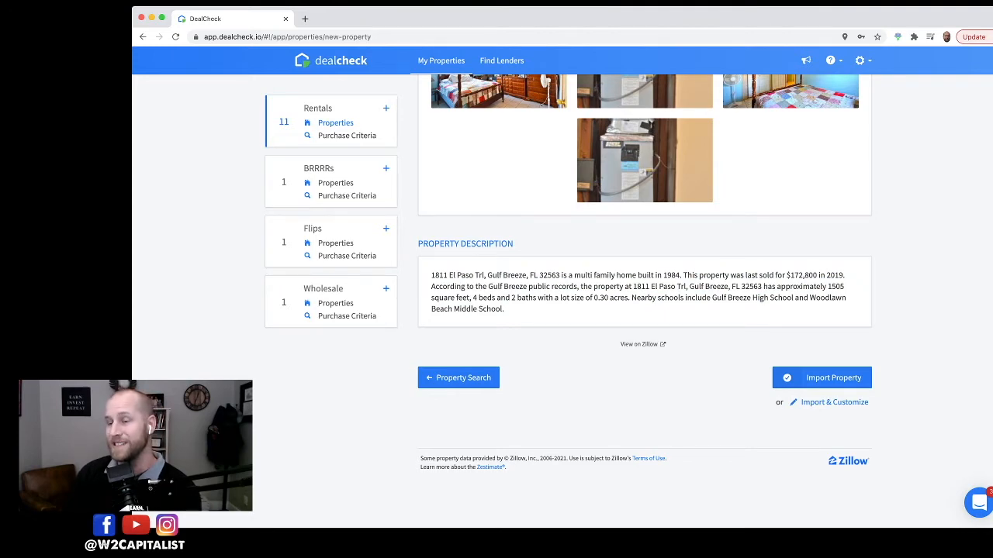
scroll(644, 310, "down", 3)
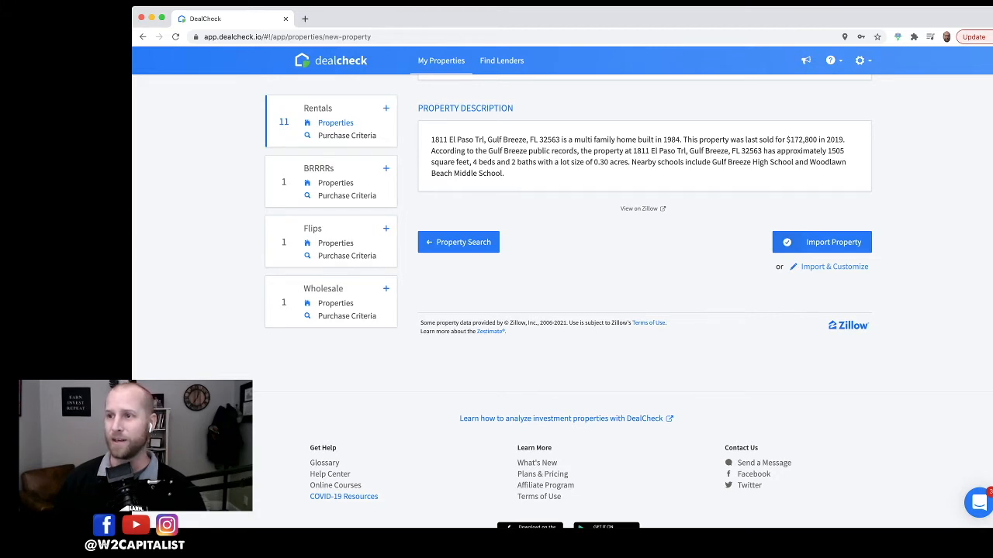
Step: Import the property and set its purchase price to $170,000 on the purchase worksheet
left_click(822, 242)
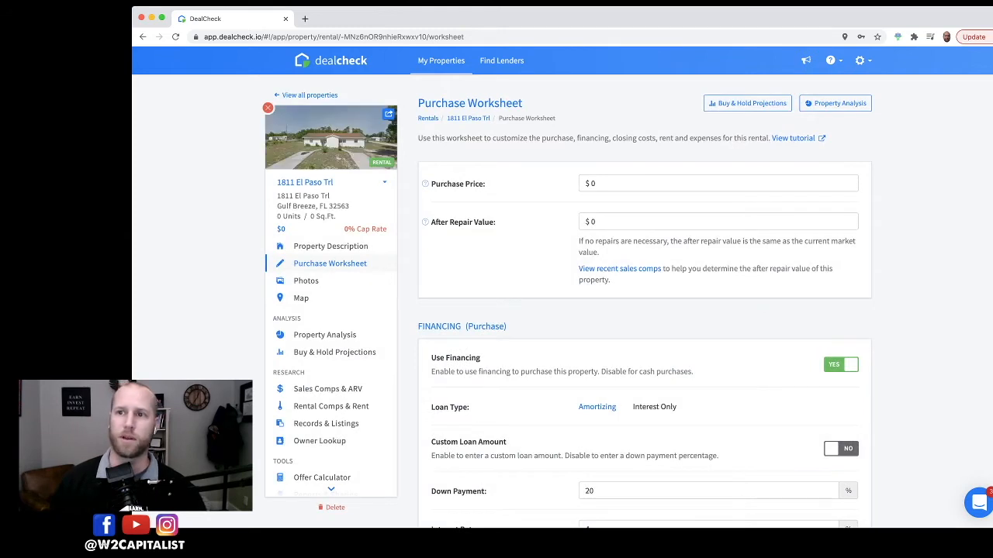
left_click(664, 184)
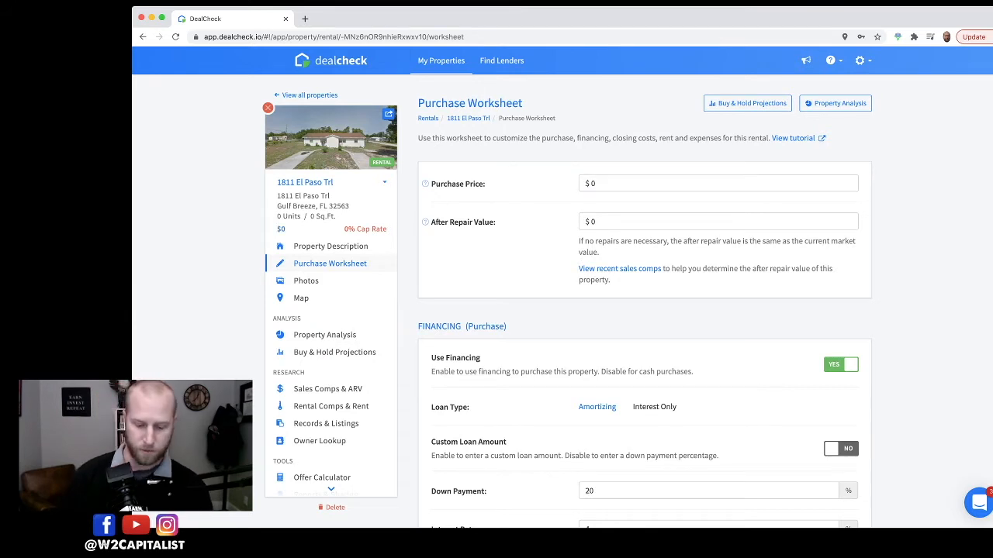
left_click(664, 184)
type("170000")
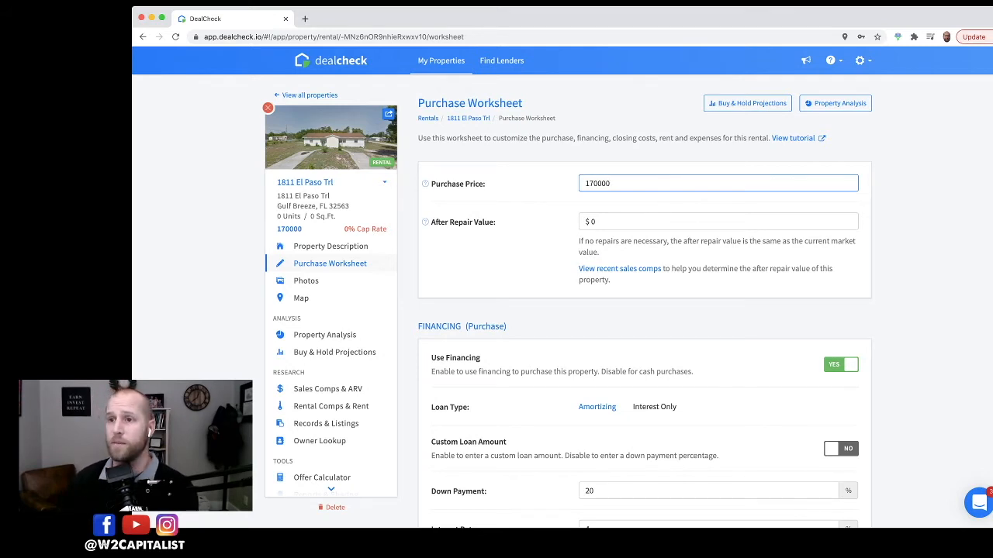
key("Tab")
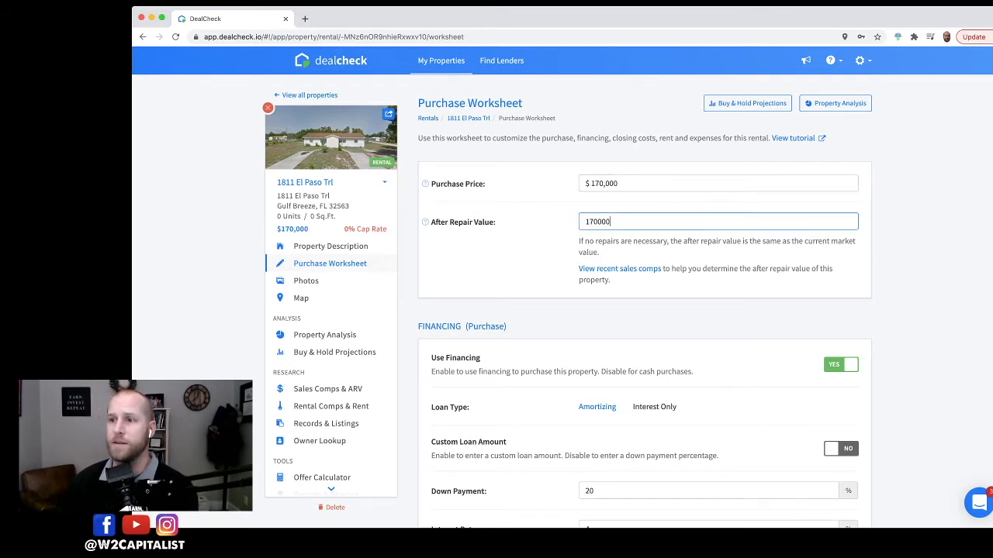
Step: Review the financing terms, purchase costs and rehab costs on the purchase worksheet
scroll(644, 310, "down", 3)
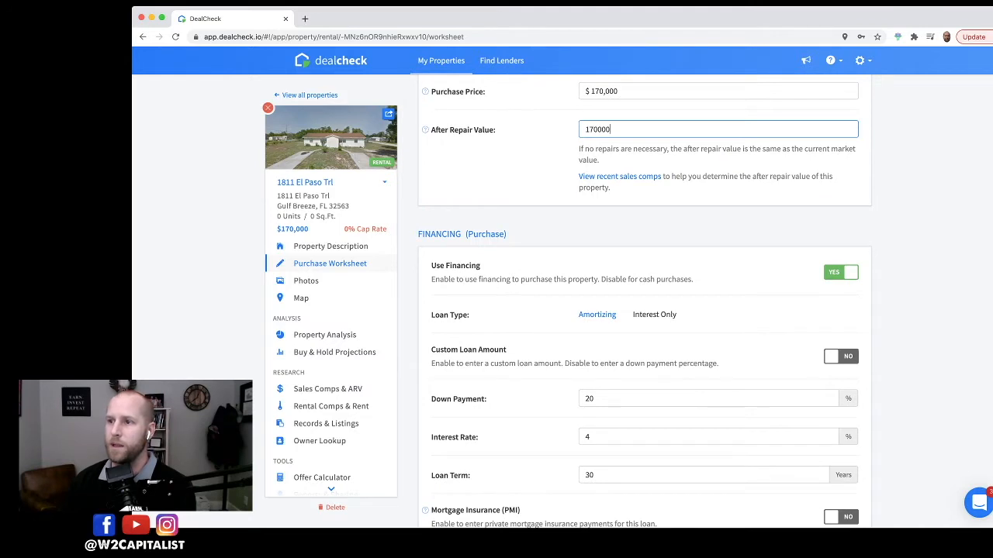
scroll(643, 302, "down", 5)
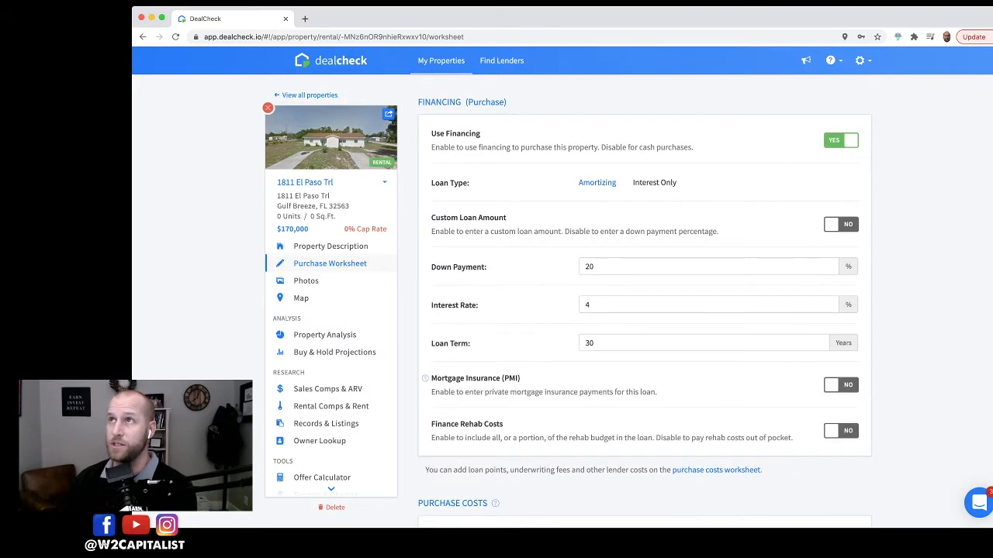
scroll(644, 302, "down", 2)
scroll(644, 302, "up", 4)
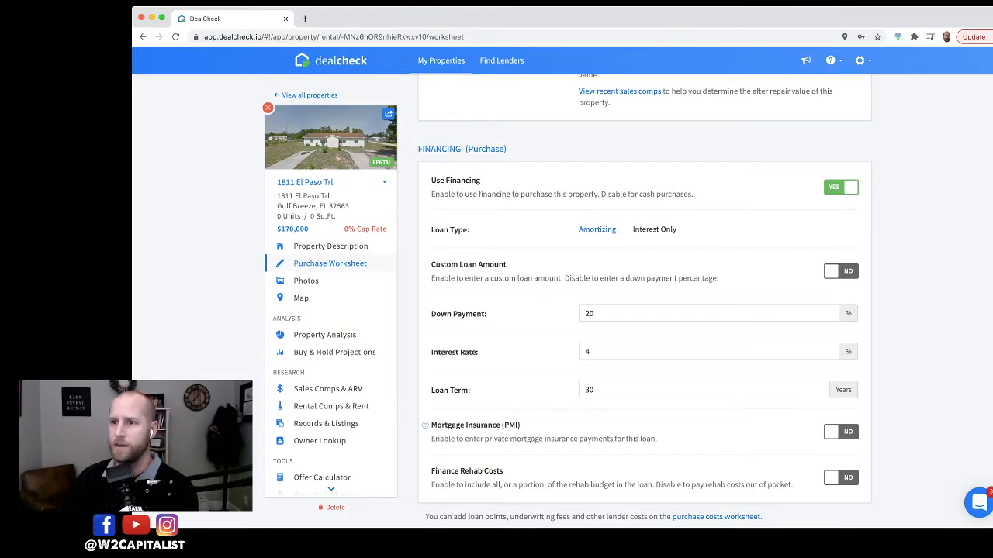
scroll(644, 302, "down", 5)
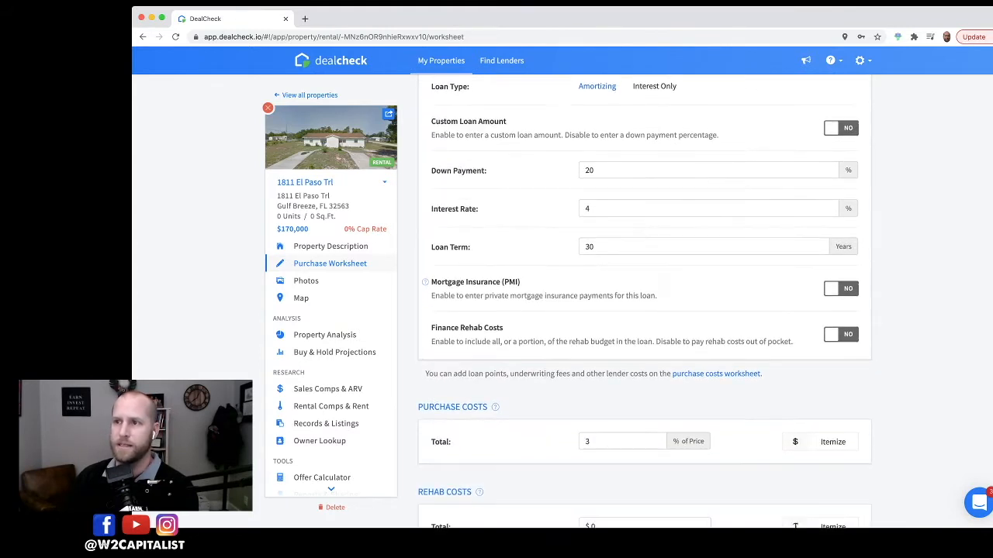
scroll(643, 303, "up", 4)
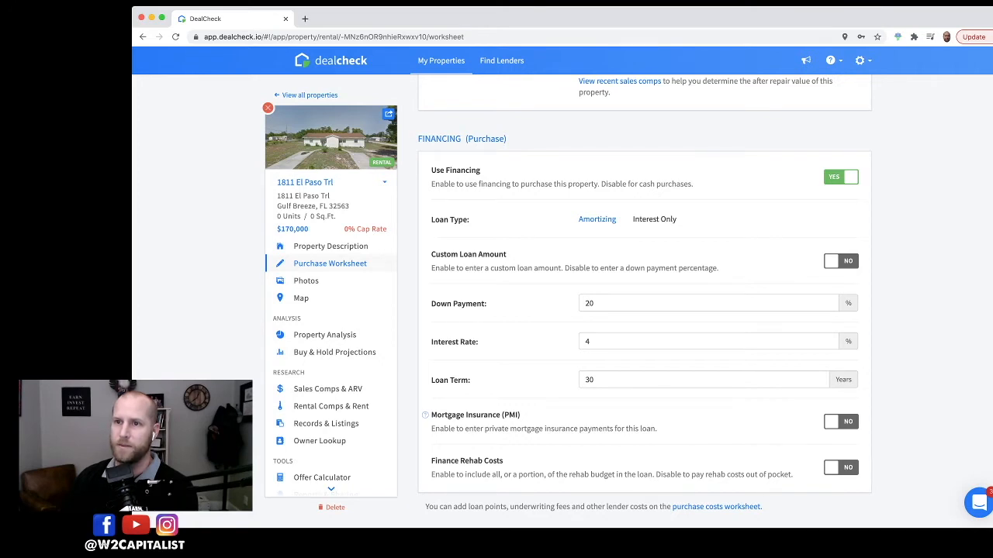
scroll(643, 302, "down", 1)
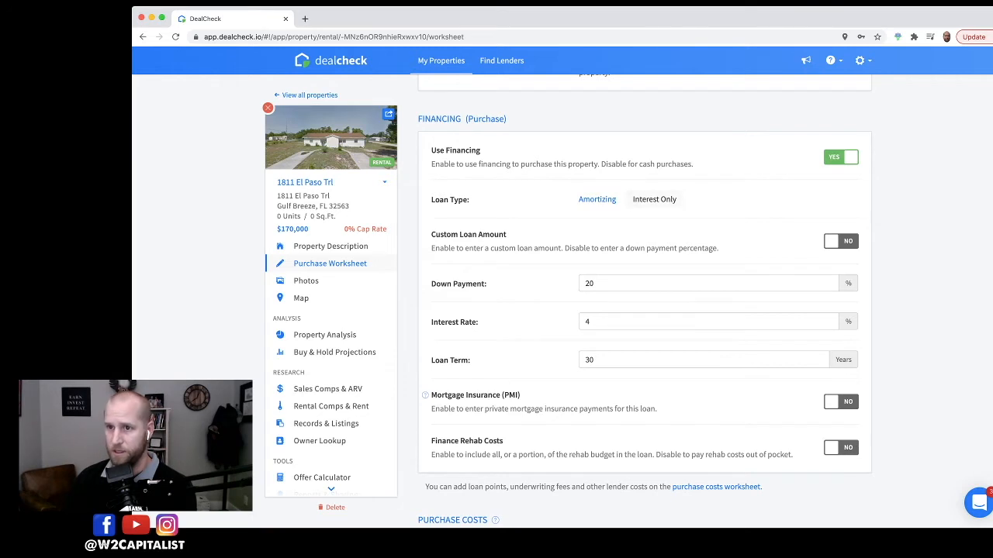
scroll(644, 301, "down", 3)
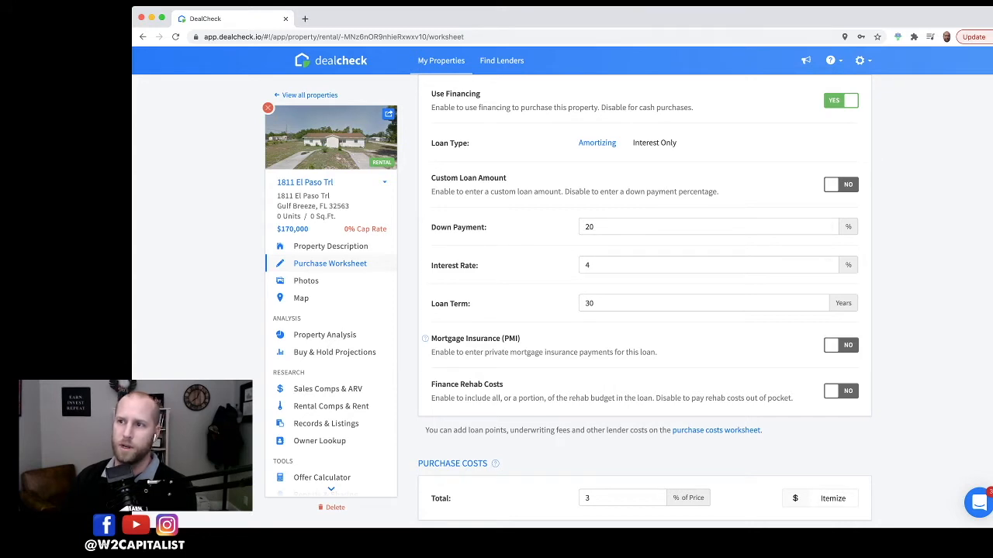
scroll(644, 304, "down", 5)
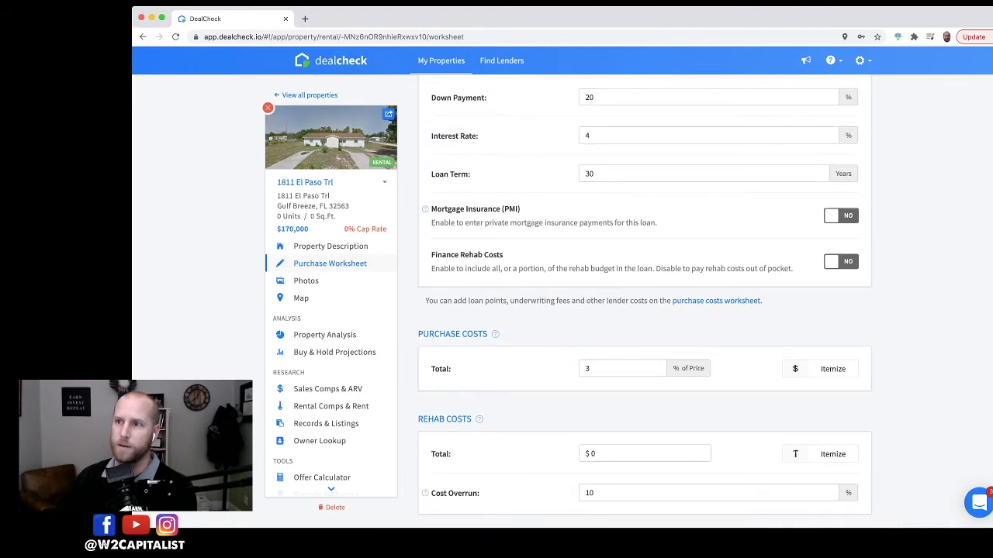
scroll(644, 305, "up", 1)
scroll(643, 305, "down", 2)
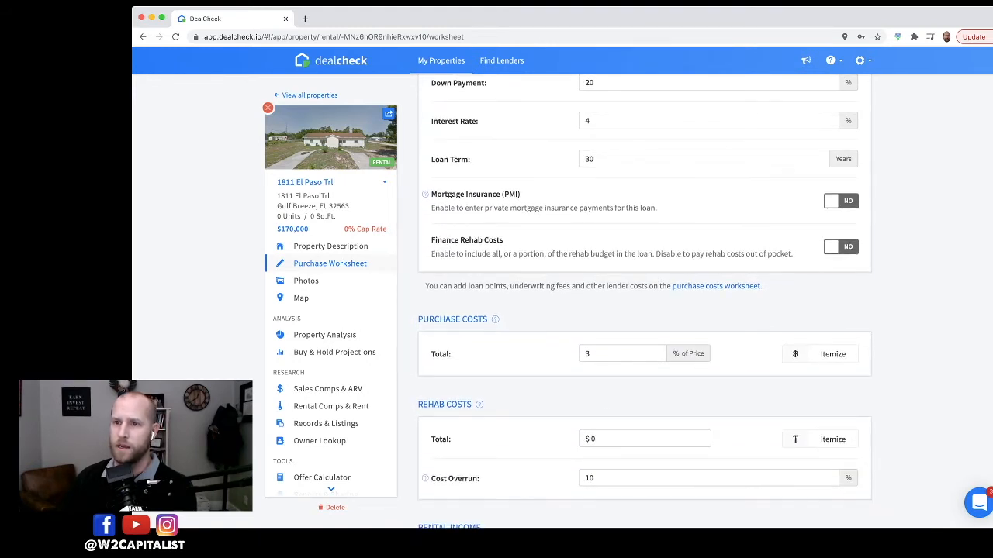
Step: Try itemizing the purchase costs, then switch back to the single percentage-of-price total
scroll(644, 305, "down", 3)
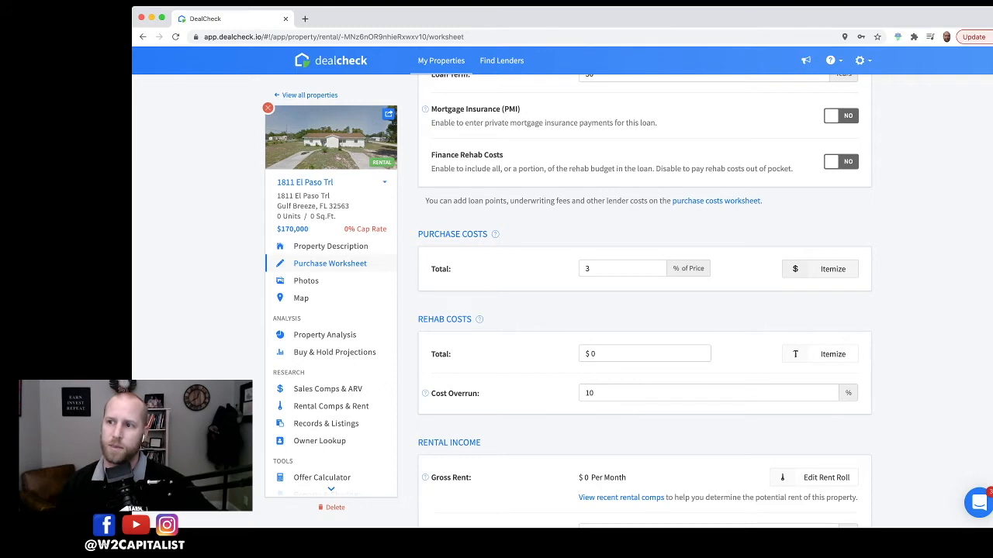
left_click(805, 272)
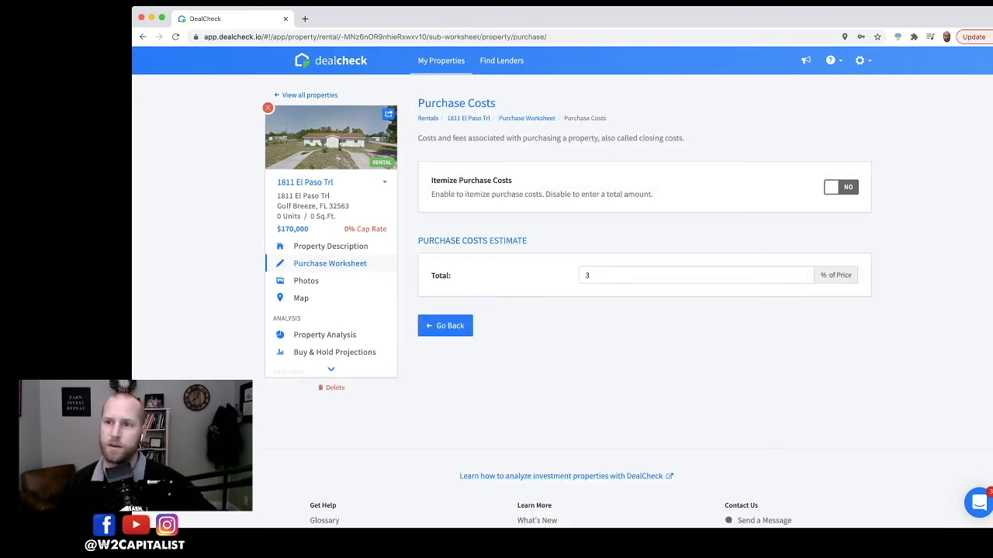
left_click(840, 187)
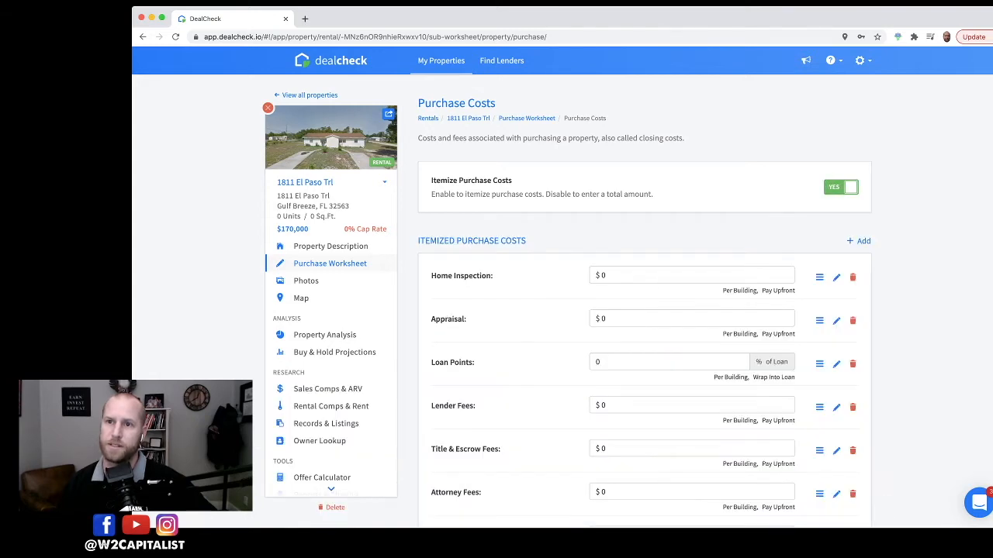
scroll(645, 302, "down", 5)
scroll(645, 303, "up", 4)
scroll(645, 303, "down", 3)
left_click(450, 374)
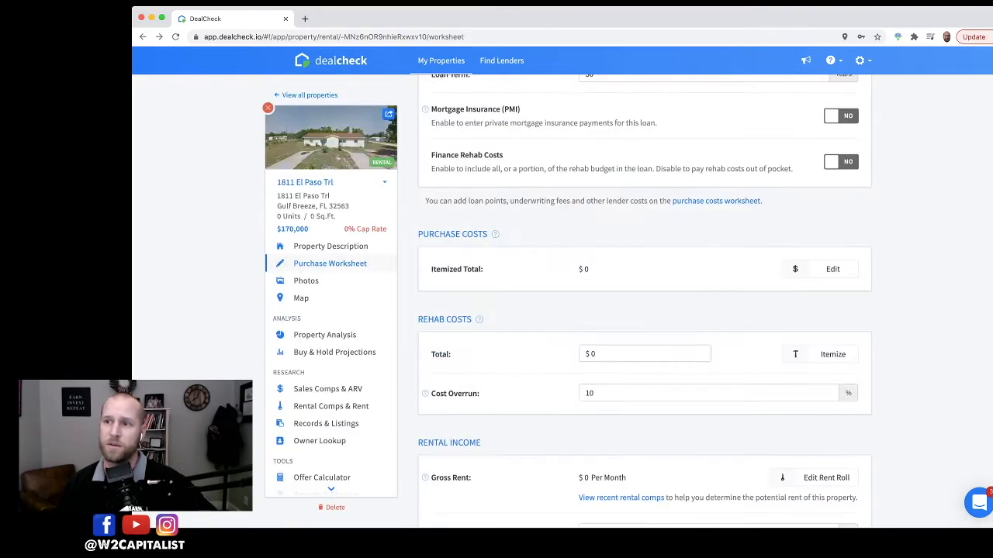
left_click(833, 268)
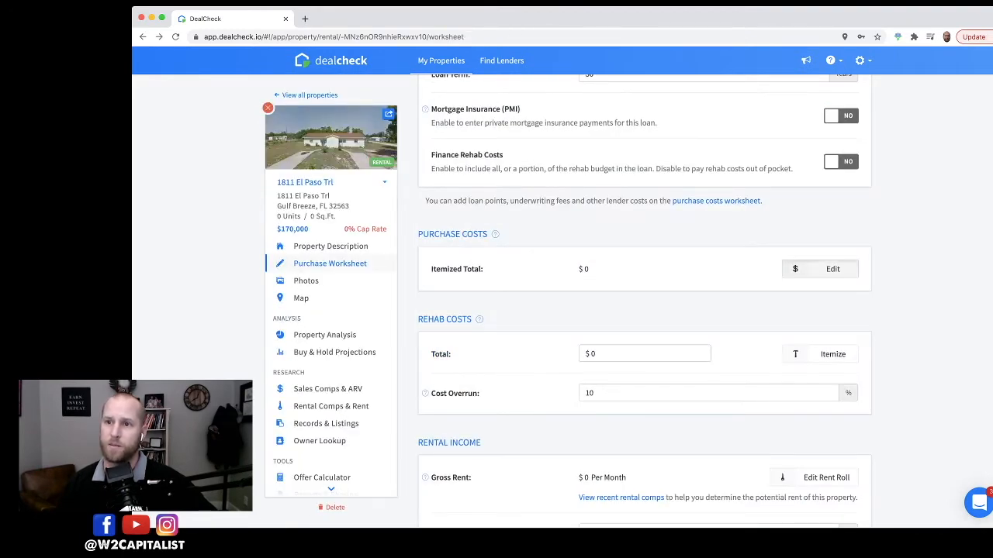
left_click(841, 187)
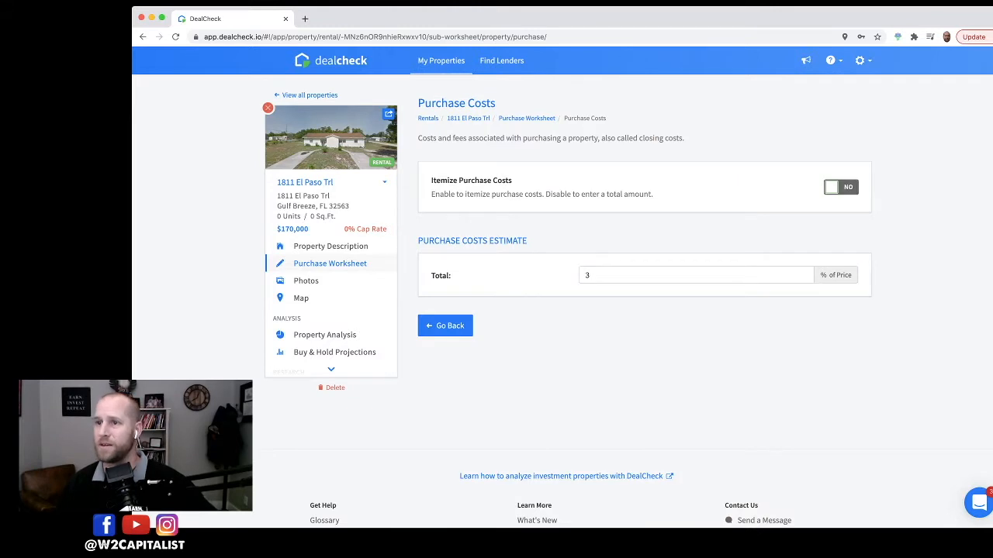
left_click(446, 326)
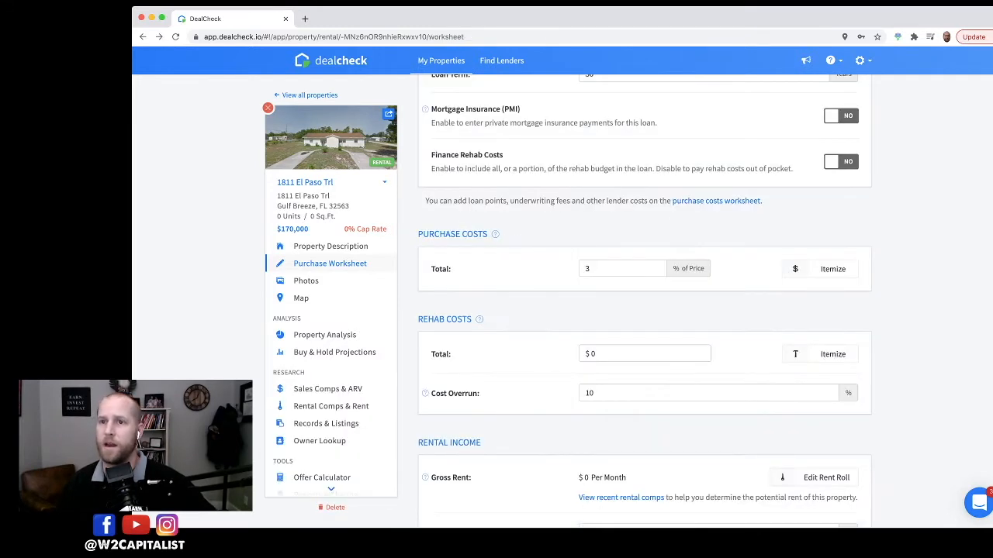
Step: Set the rehab costs total to $1,000
scroll(644, 301, "down", 3)
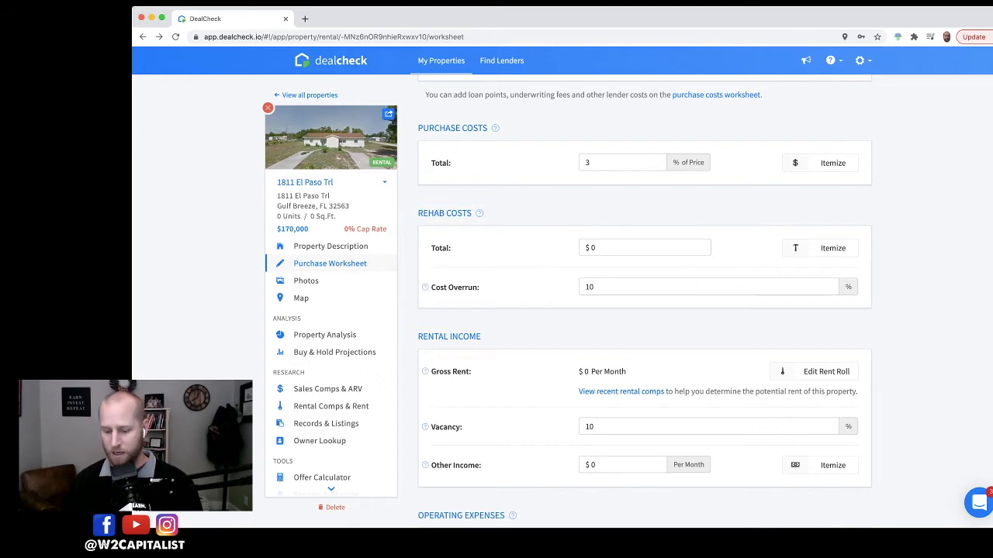
left_click(645, 248)
type("1000")
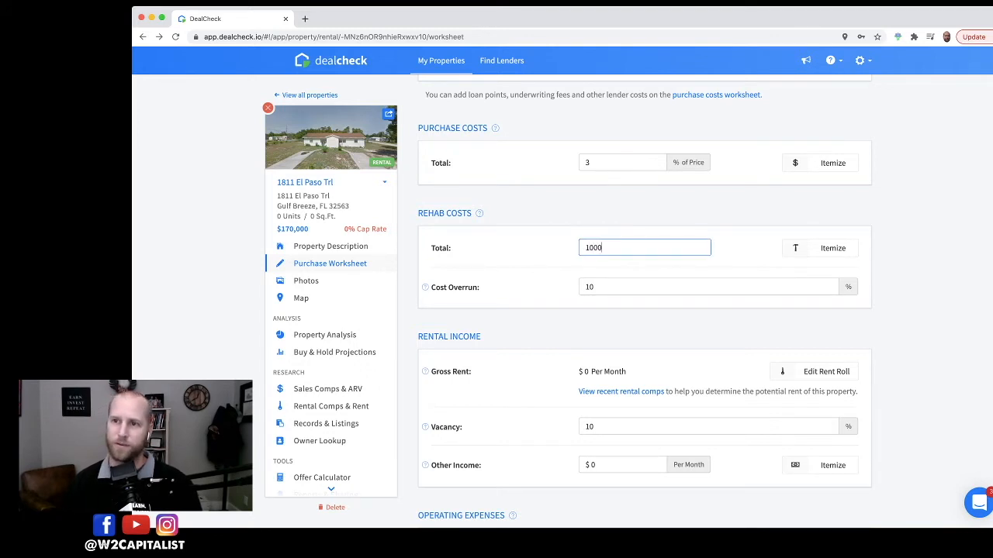
key("Tab")
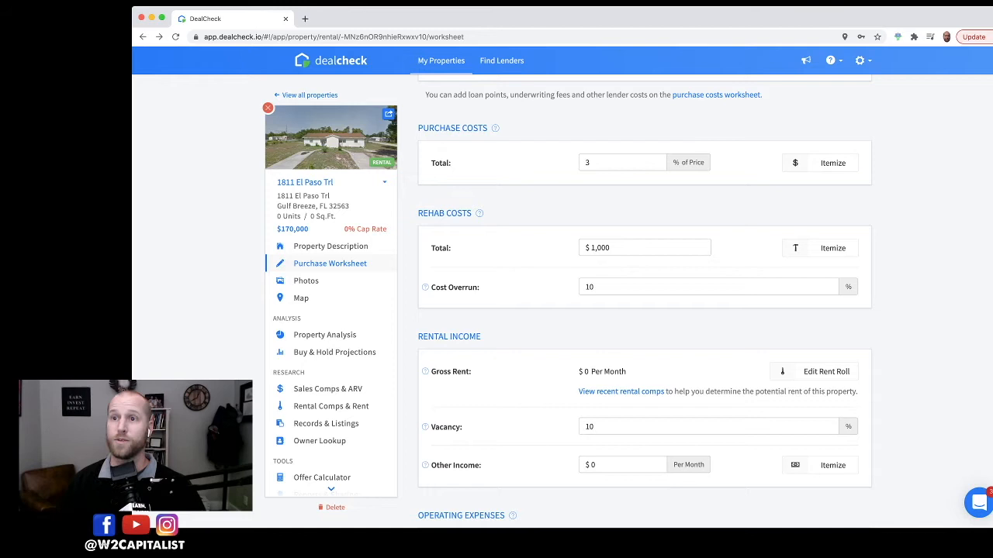
Step: Open the rent roll and add a unit group of 2 residential units with 2 bedrooms and 1 bathroom each
scroll(644, 302, "down", 3)
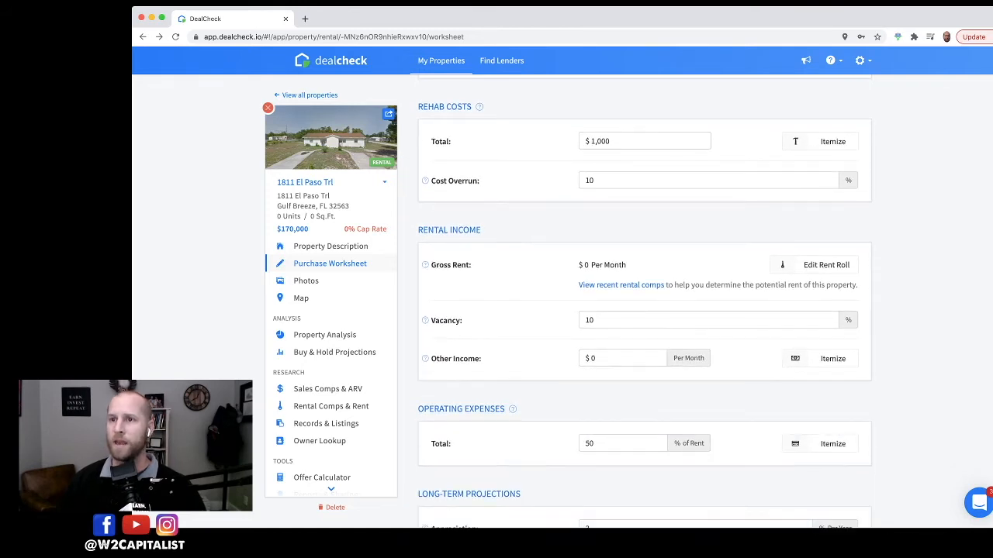
scroll(645, 302, "down", 1)
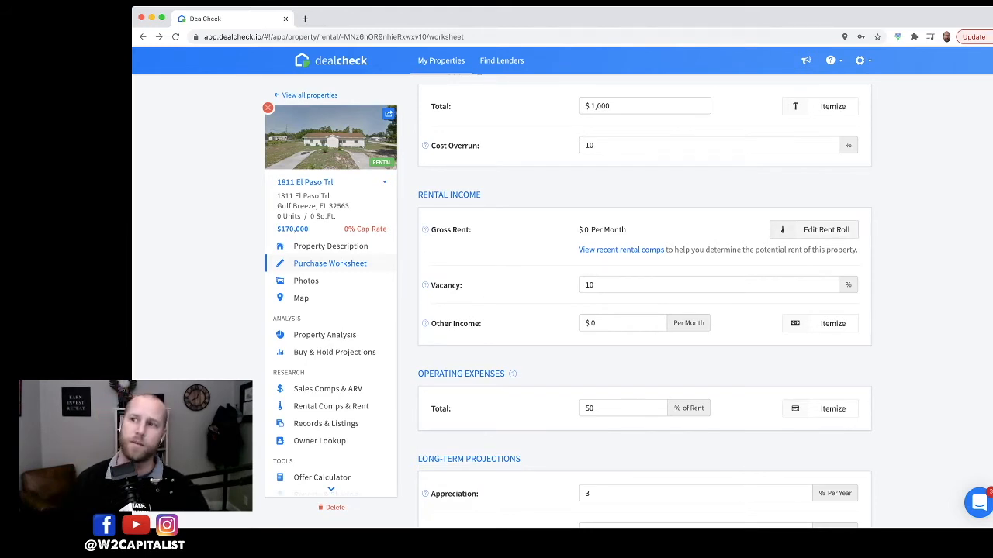
left_click(818, 229)
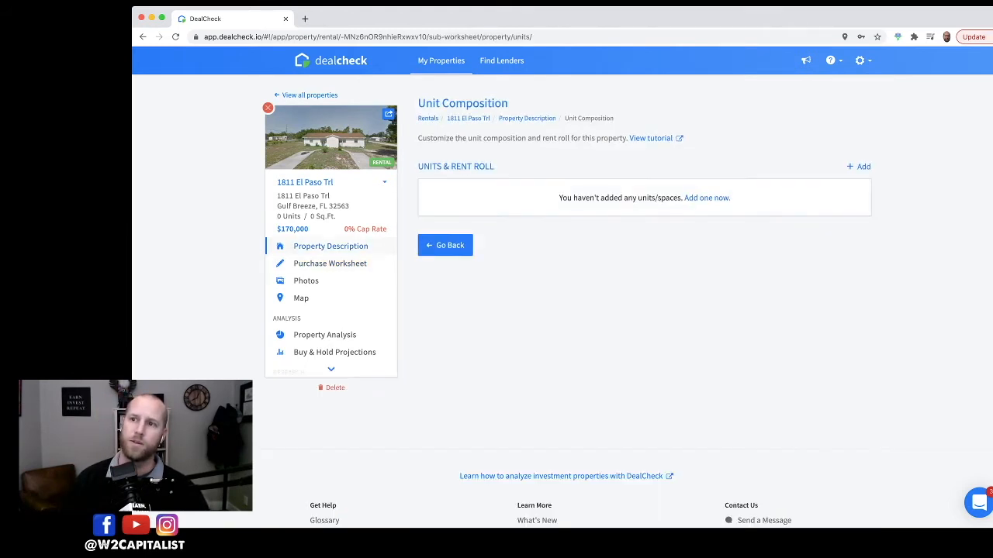
left_click(707, 198)
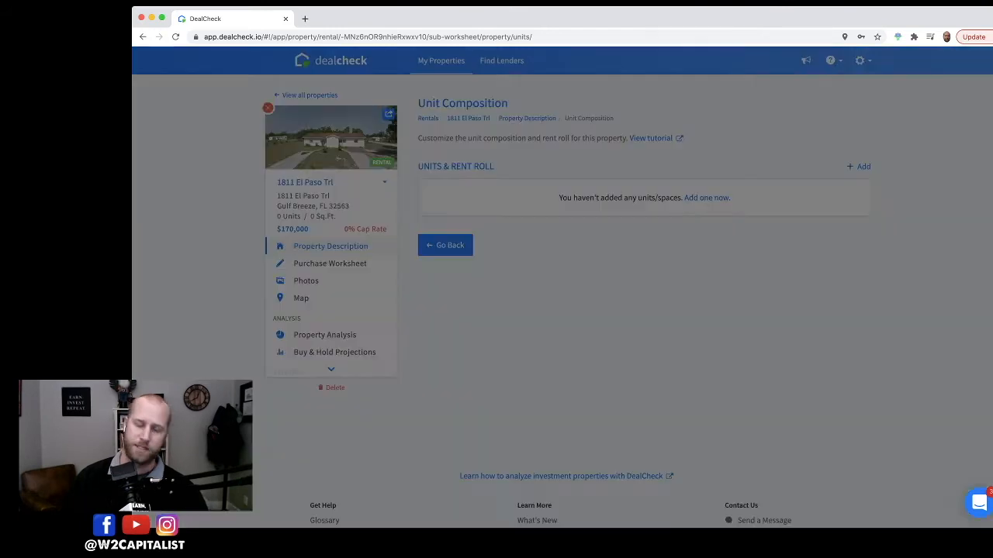
left_click(617, 114)
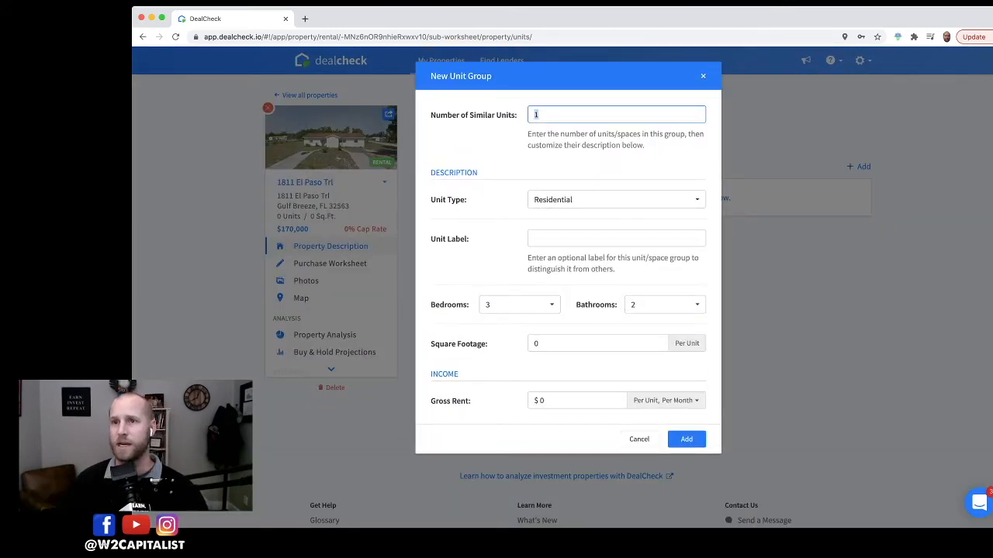
type("2")
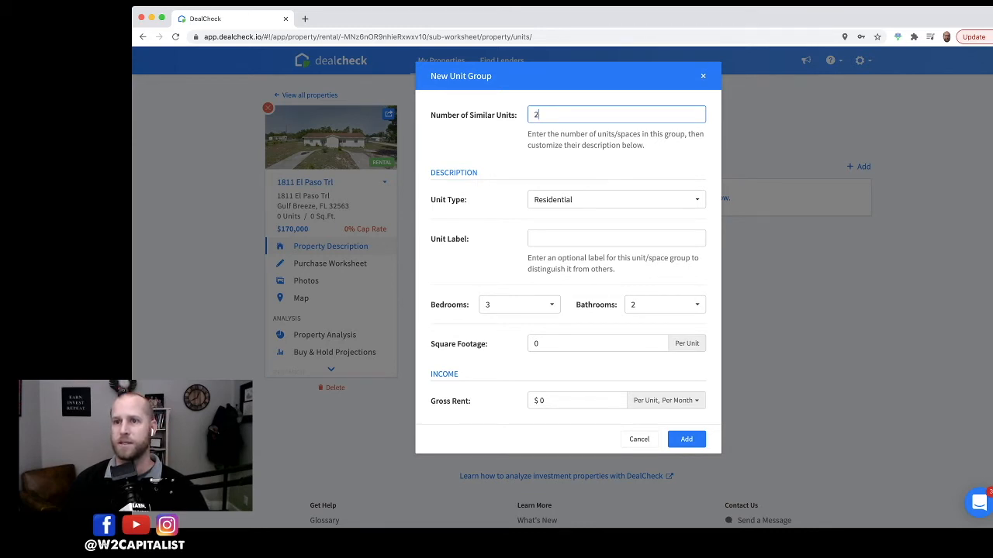
left_click(617, 239)
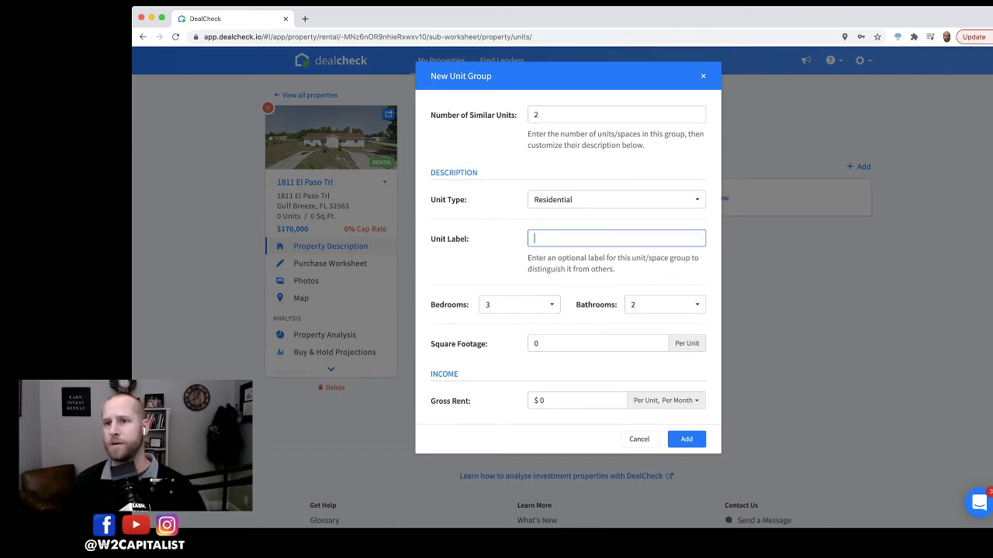
left_click(519, 304)
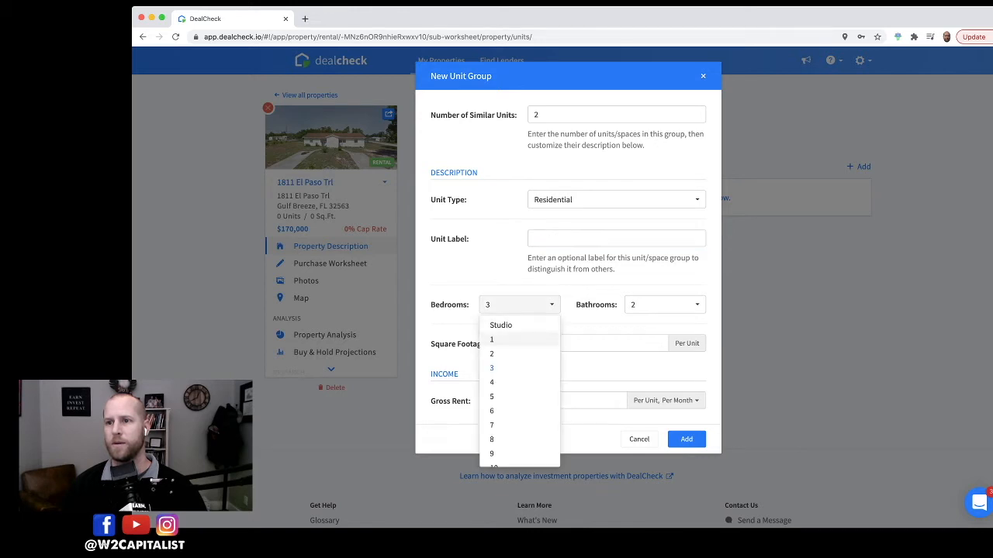
left_click(516, 353)
left_click(663, 305)
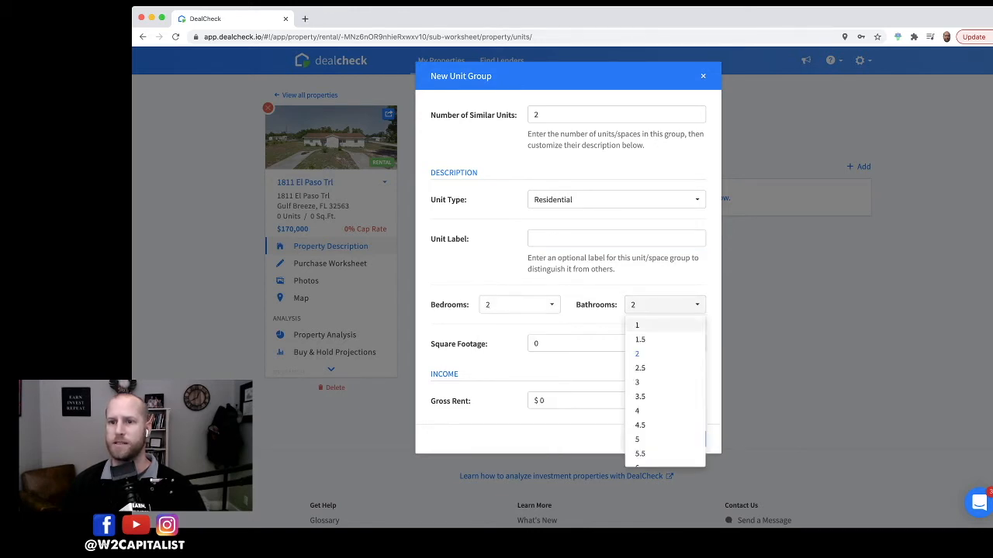
left_click(643, 326)
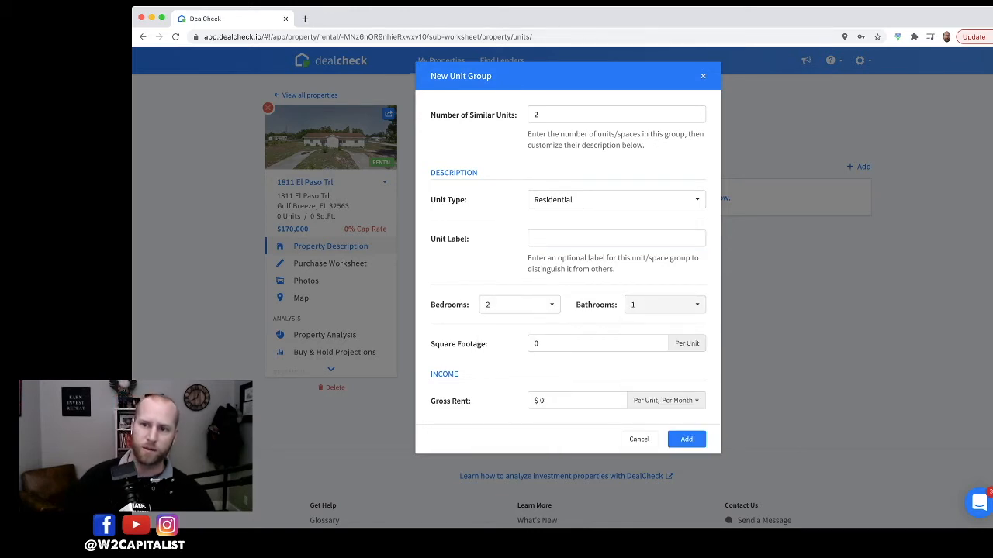
Step: Set the group's gross rent to $700 per unit per month, add it and return to the worksheet
left_click(577, 401)
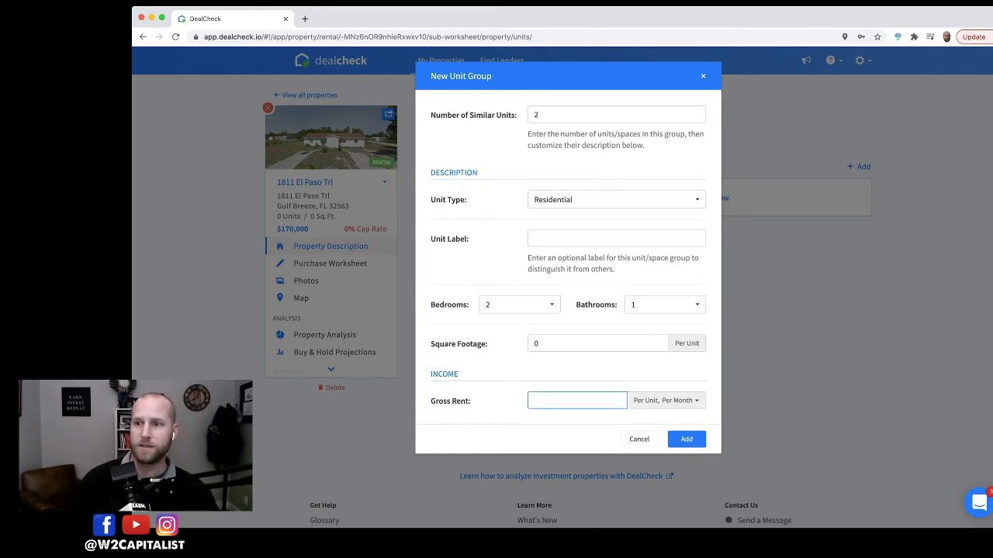
type("700")
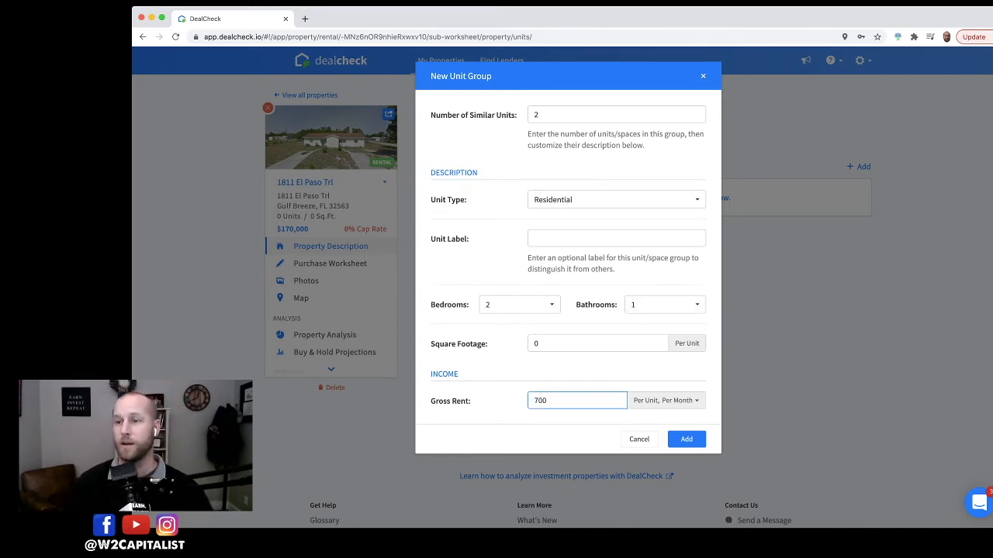
left_click(687, 439)
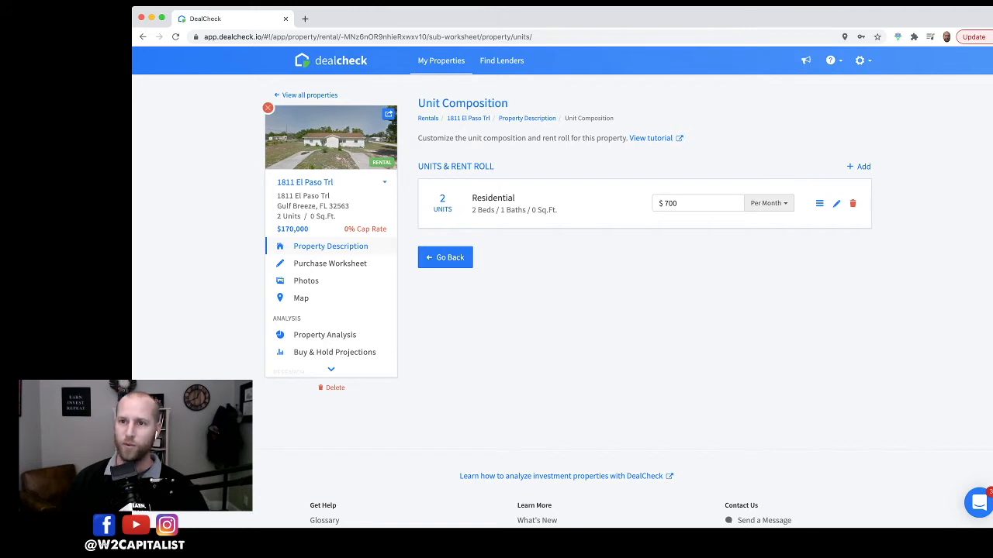
left_click(445, 257)
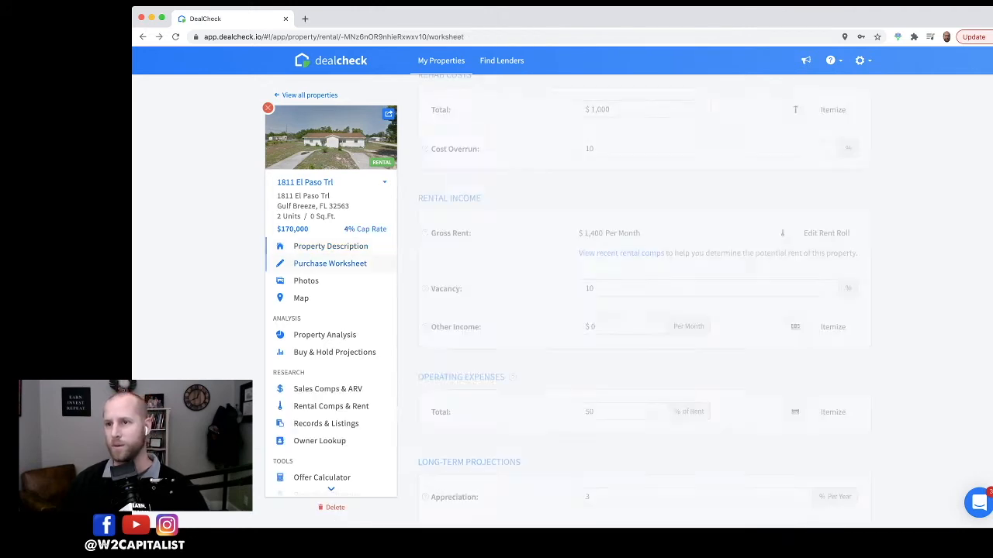
Step: Open the operating expenses and review the itemized expense breakdown
scroll(644, 310, "down", 4)
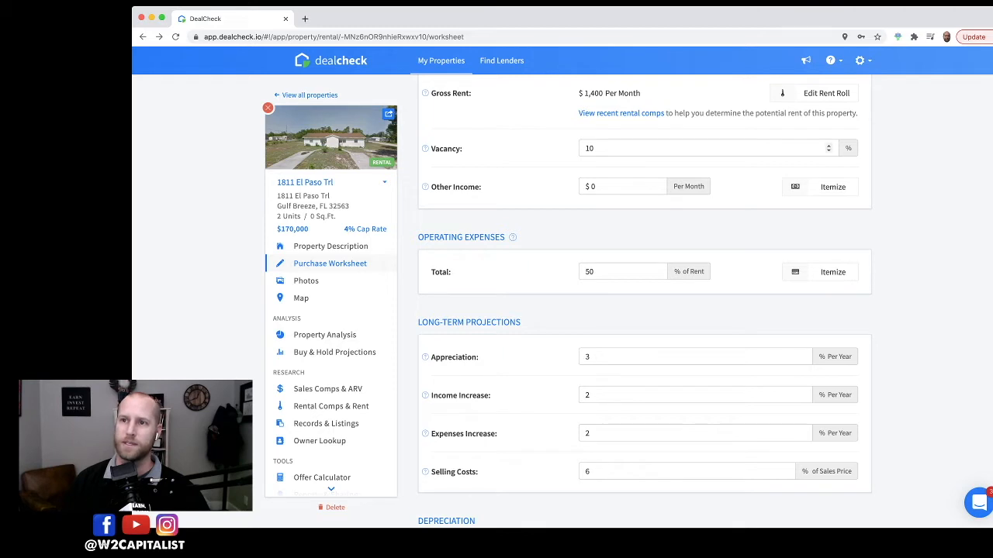
left_click(659, 148)
scroll(659, 148, "up", 1)
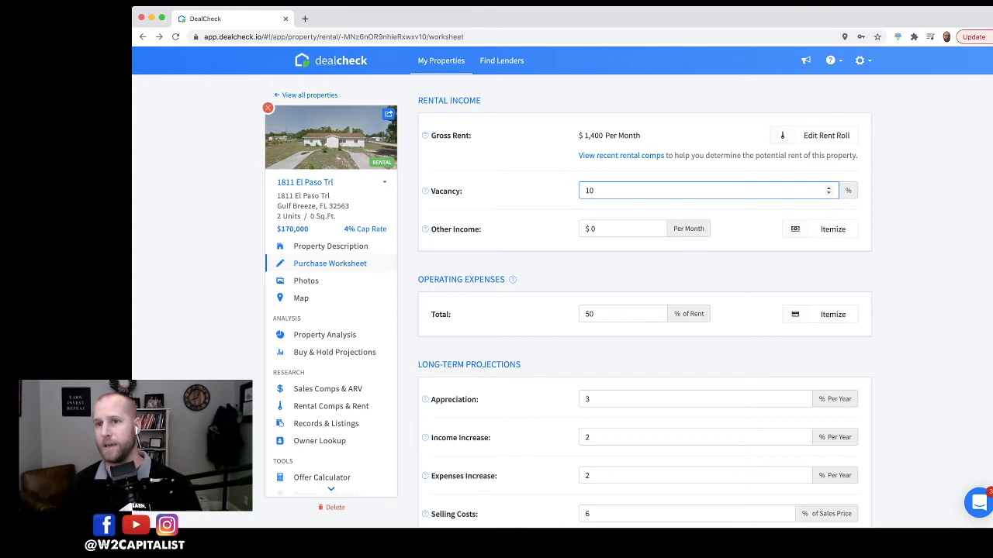
key("Return")
scroll(656, 235, "down", 2)
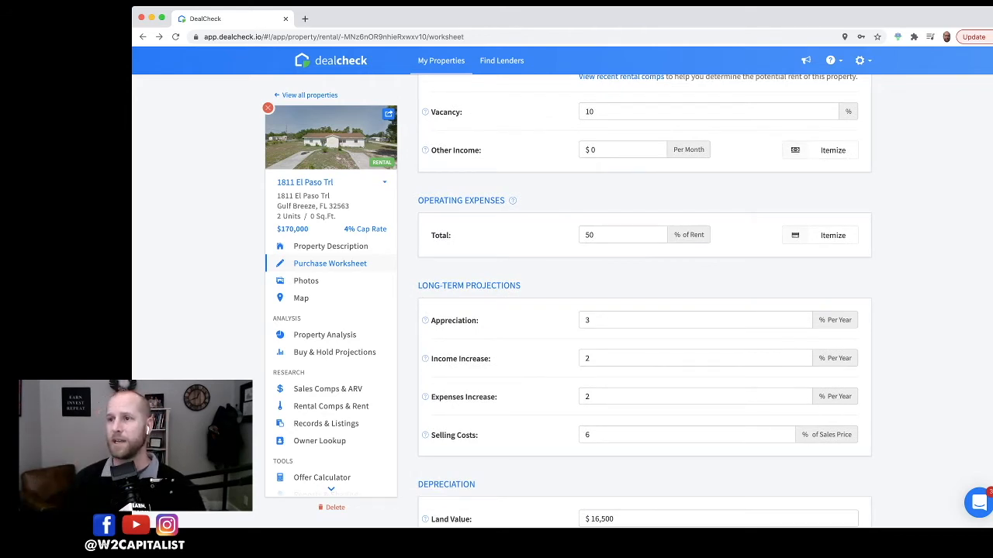
left_click(826, 235)
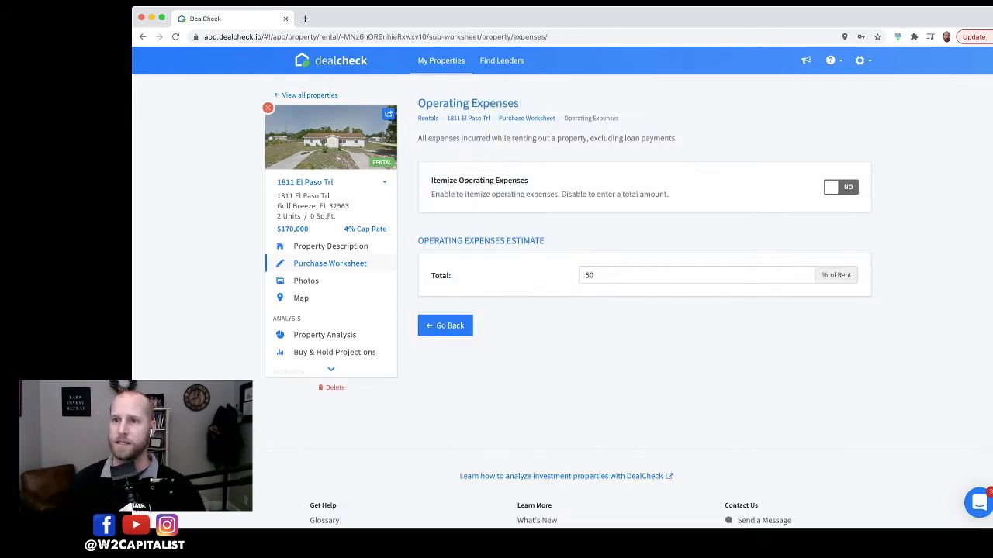
left_click(831, 187)
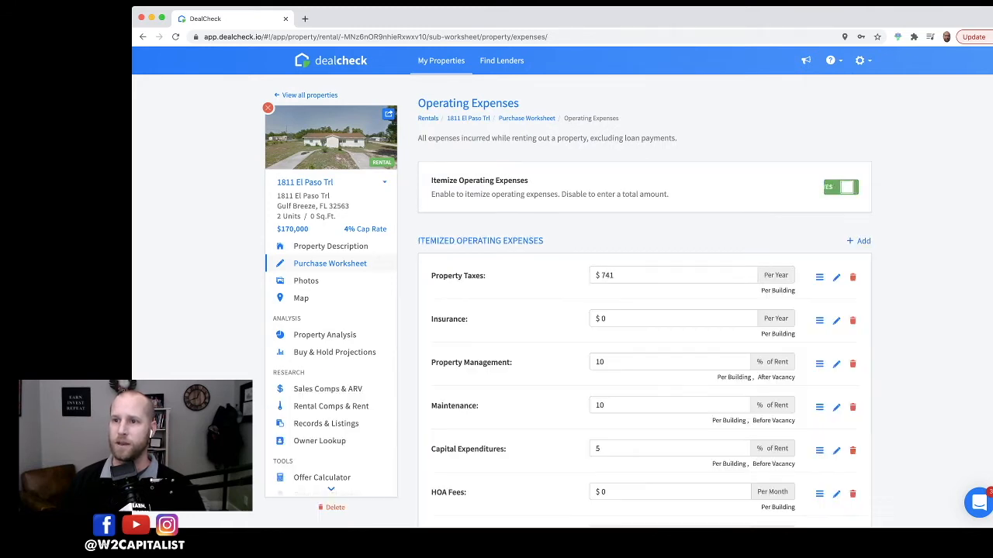
scroll(644, 306, "down", 5)
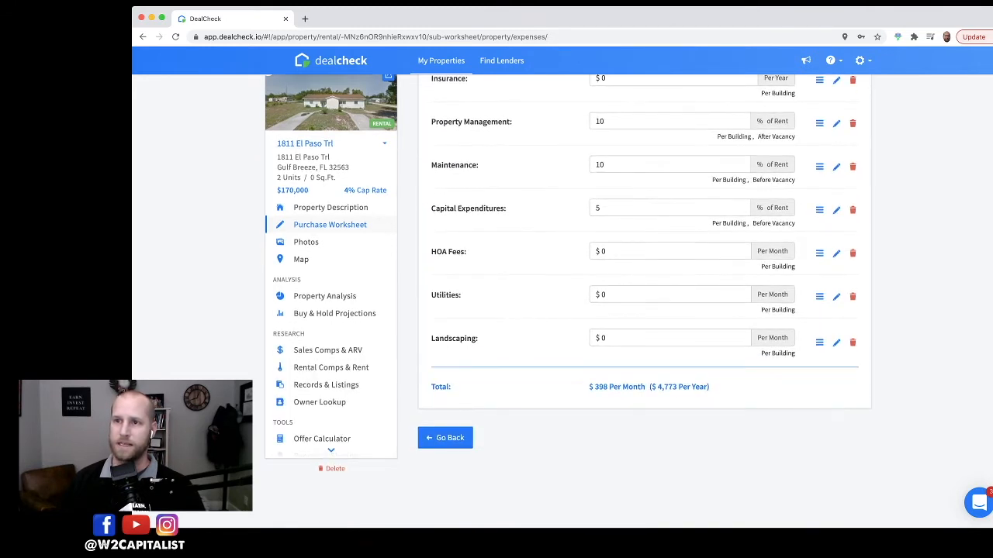
scroll(645, 305, "up", 3)
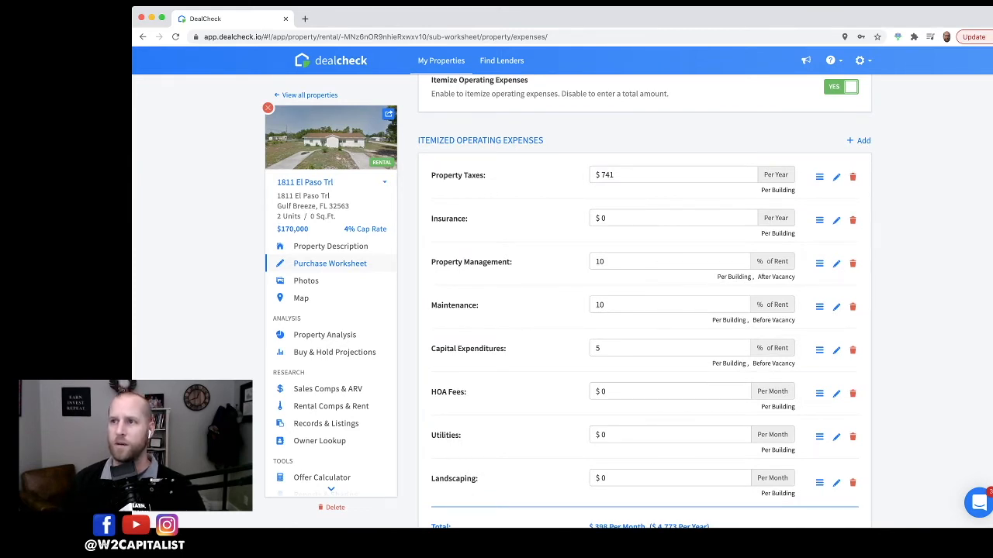
scroll(645, 302, "down", 1)
scroll(644, 302, "up", 1)
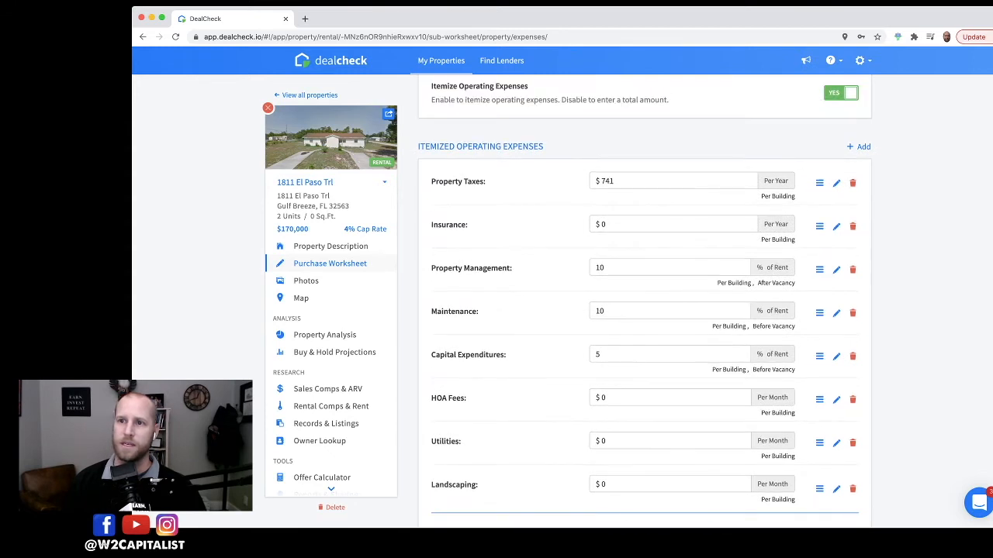
Step: Turn off itemized operating expenses, try a 40% total, then set the total back to 50% of rent
left_click(841, 93)
double_click(590, 182)
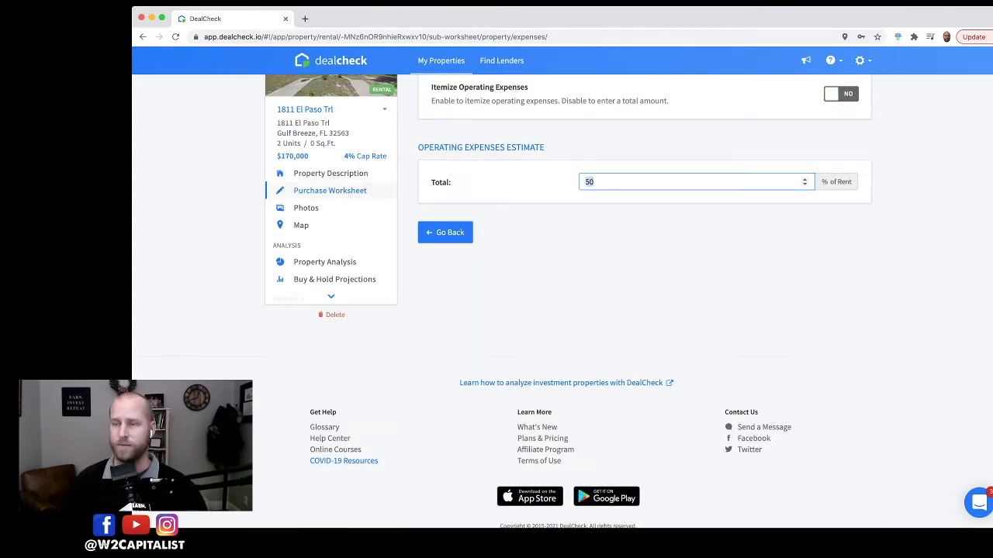
type("4")
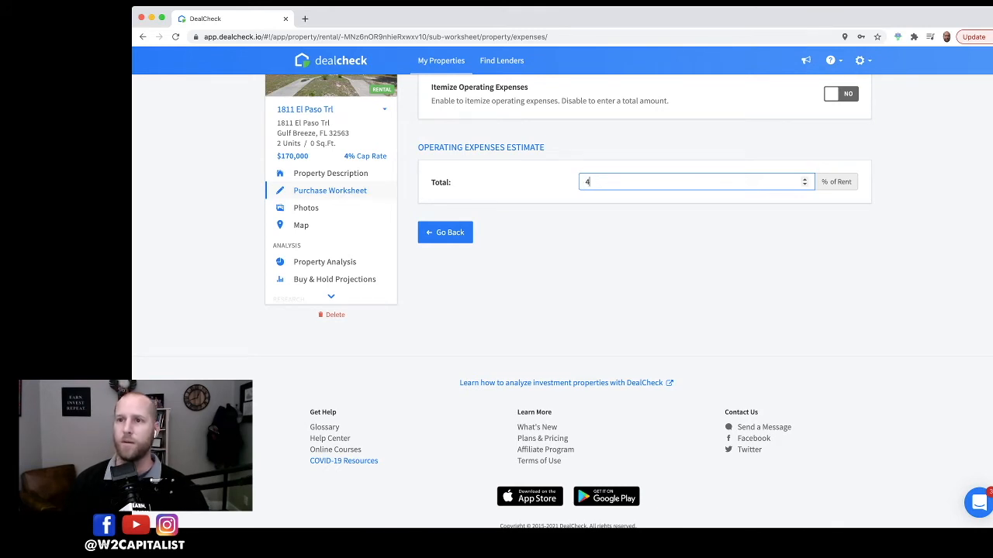
type("0")
key("Tab")
double_click(589, 182)
type("50")
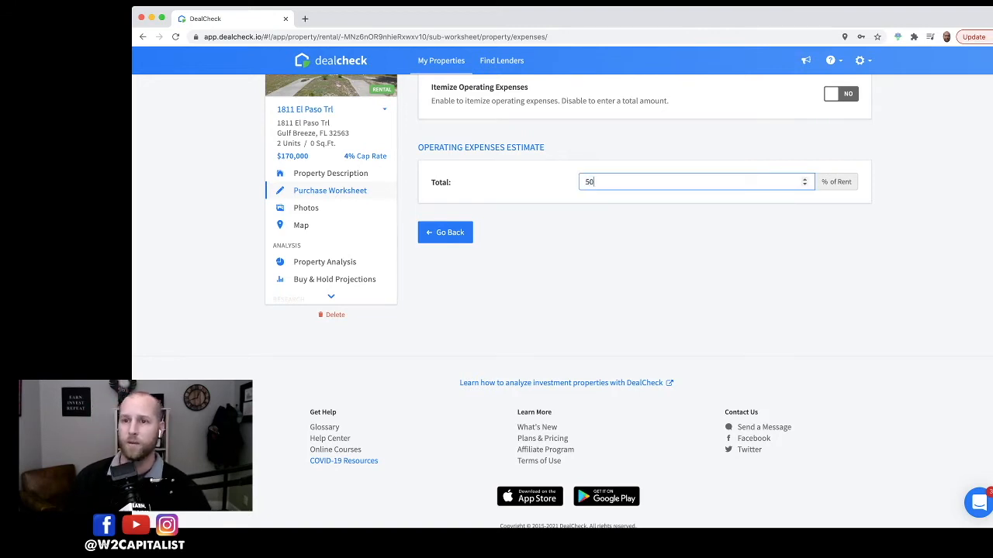
Step: Leave the operating expenses page and return to the purchase worksheet with the 50% expense total
key("Tab")
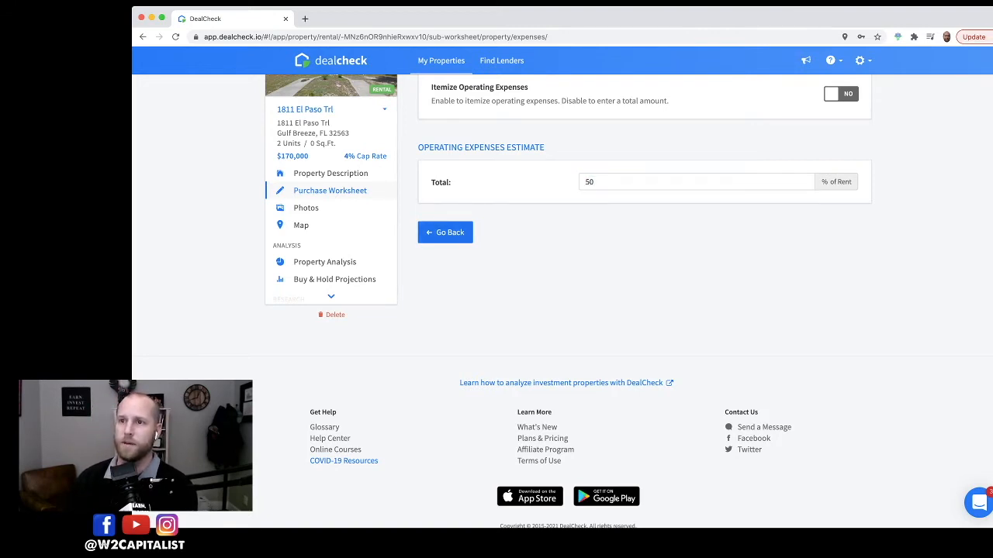
left_click(445, 232)
scroll(628, 237, "down", 2)
scroll(628, 243, "up", 1)
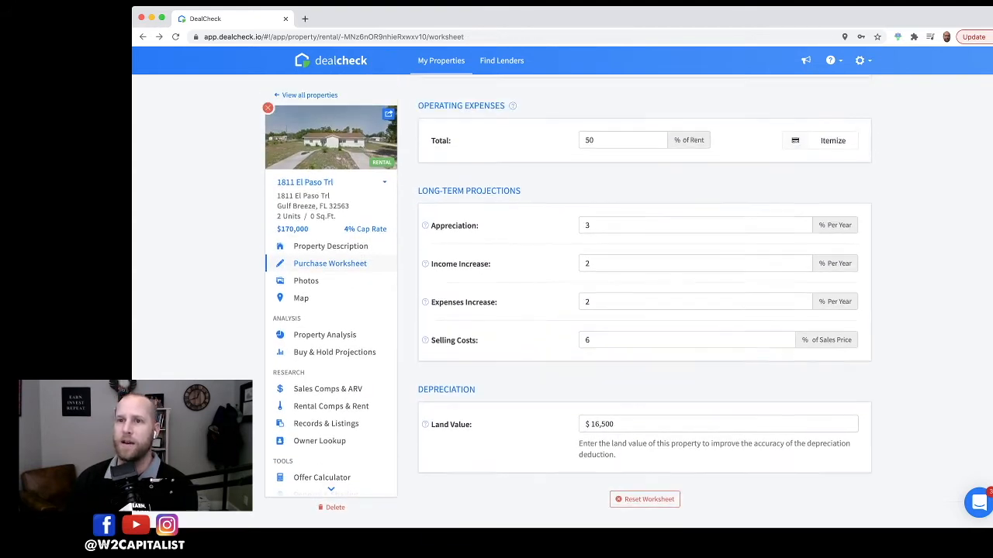
Step: Review the long-term projection assumptions and the depreciation land value on the purchase worksheet
scroll(628, 243, "down", 1)
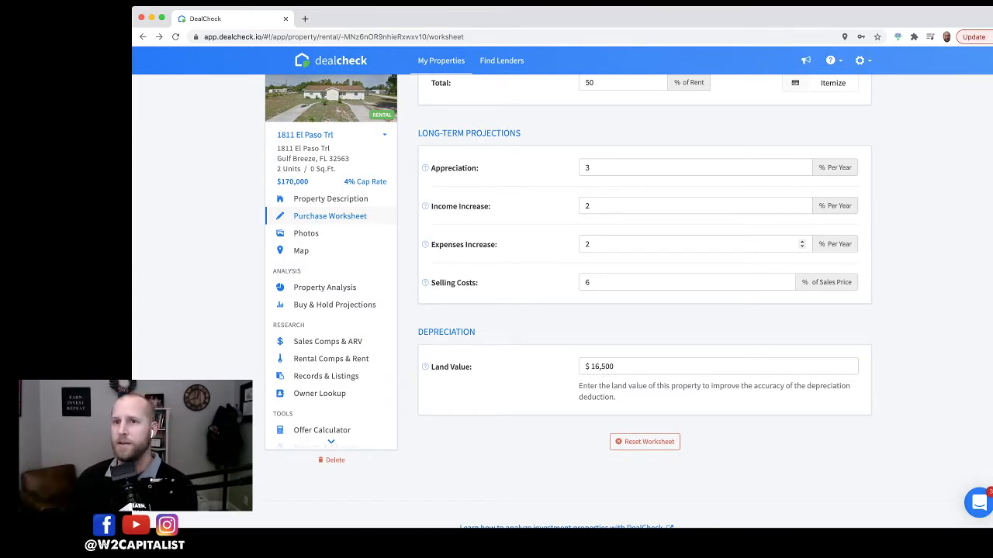
left_click_drag(419, 133, 521, 133)
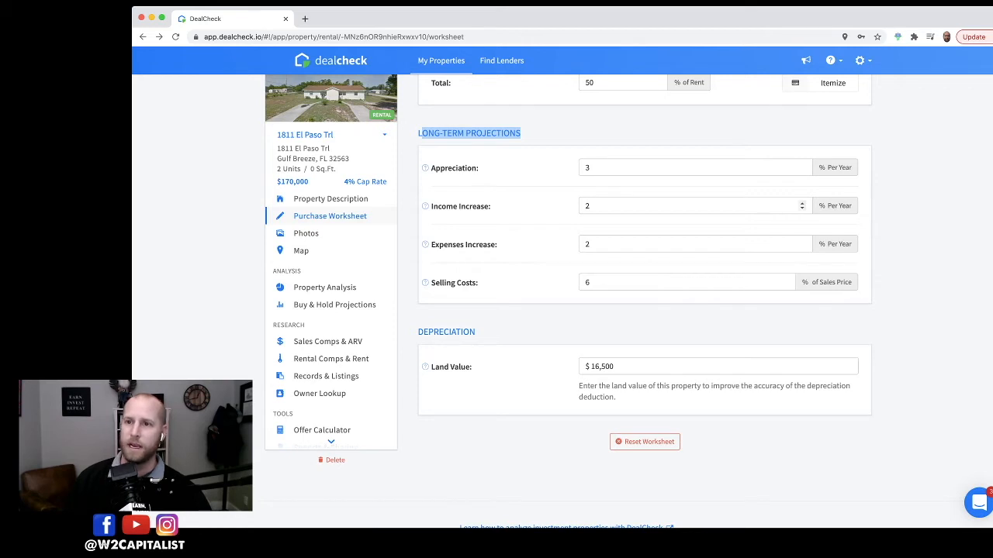
scroll(566, 302, "down", 2)
scroll(566, 302, "down", 1)
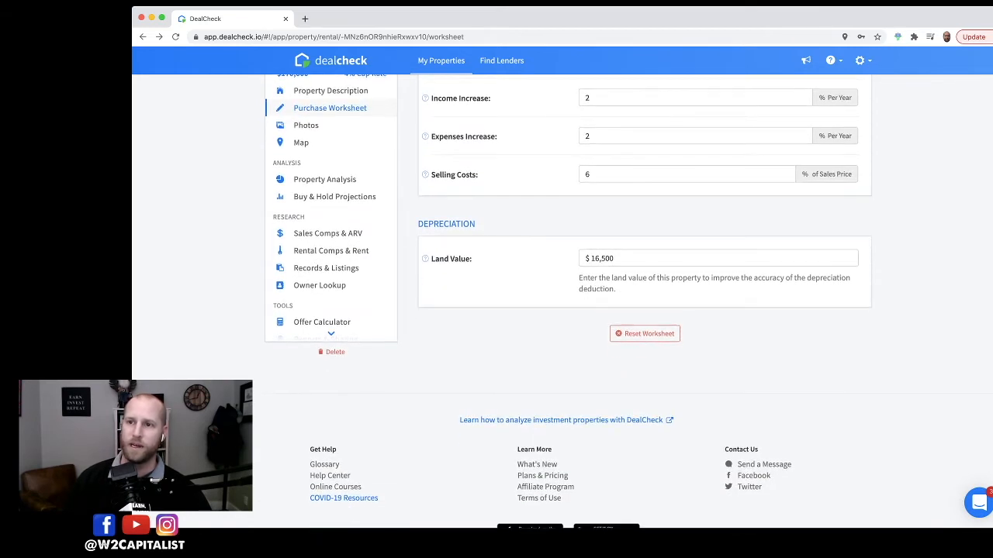
left_click_drag(614, 258, 582, 259)
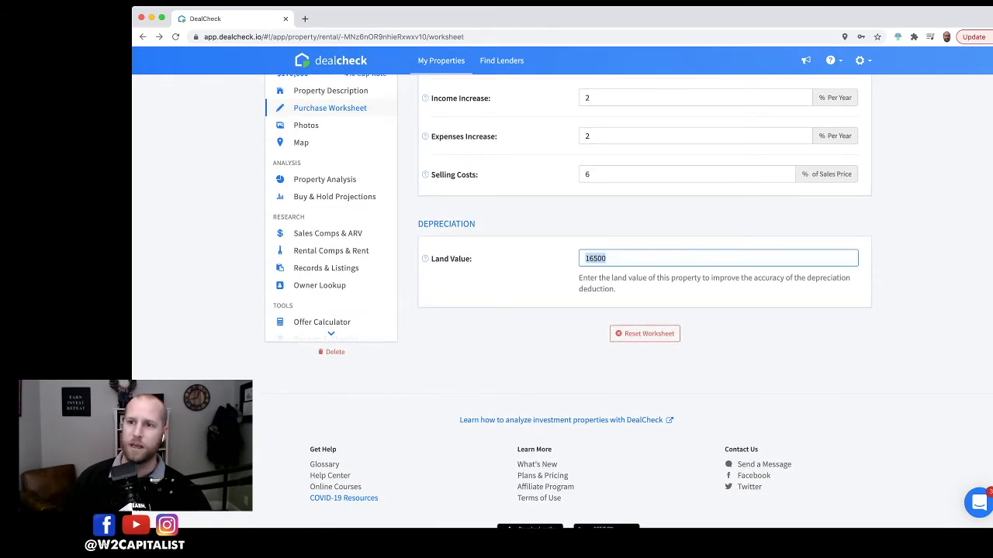
scroll(566, 303, "up", 1)
left_click(608, 313)
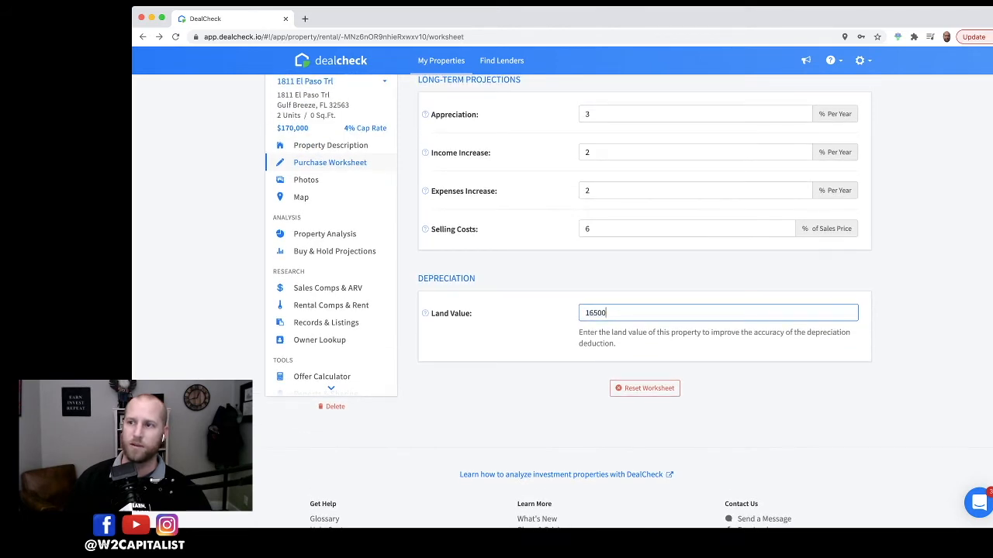
scroll(776, 430, "up", 5)
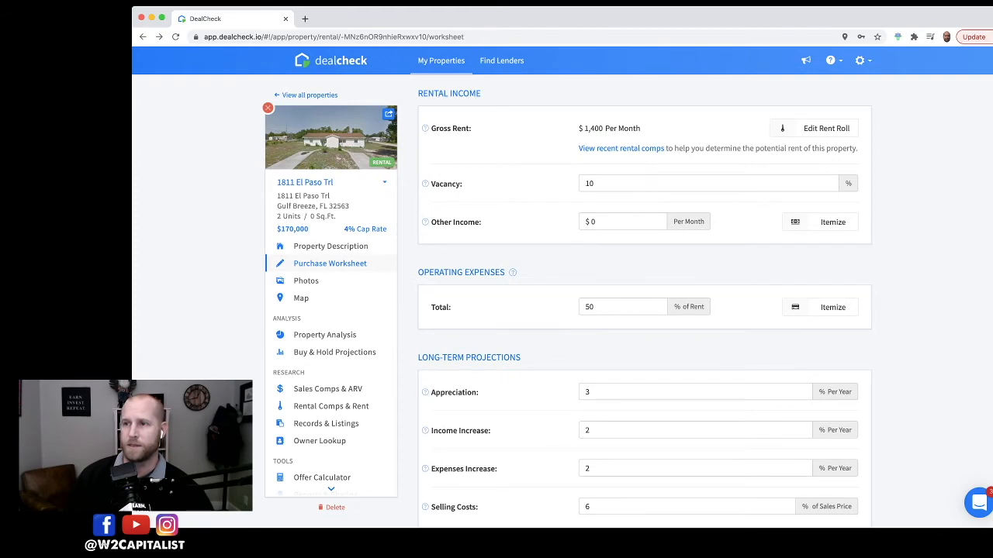
scroll(643, 302, "up", 2)
scroll(643, 303, "down", 5)
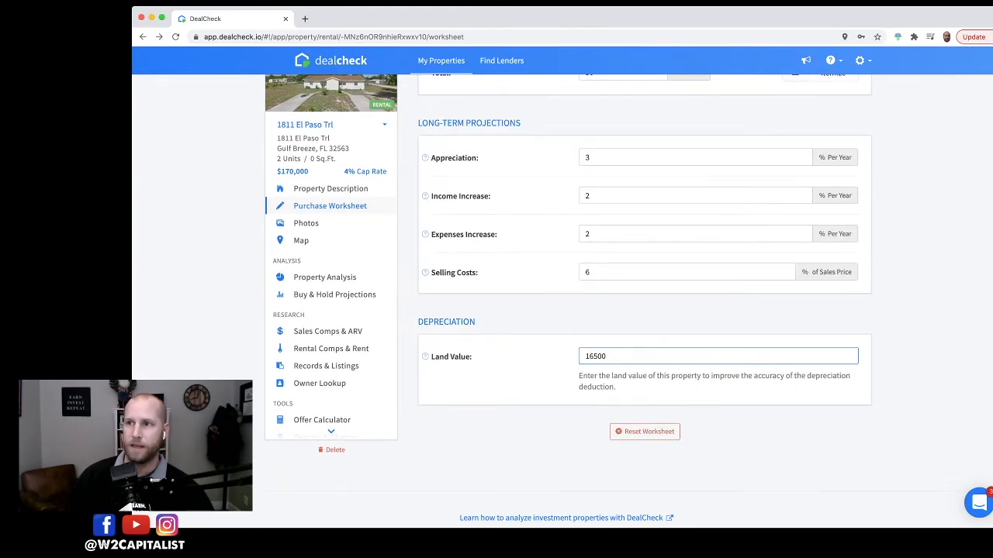
scroll(644, 303, "up", 15)
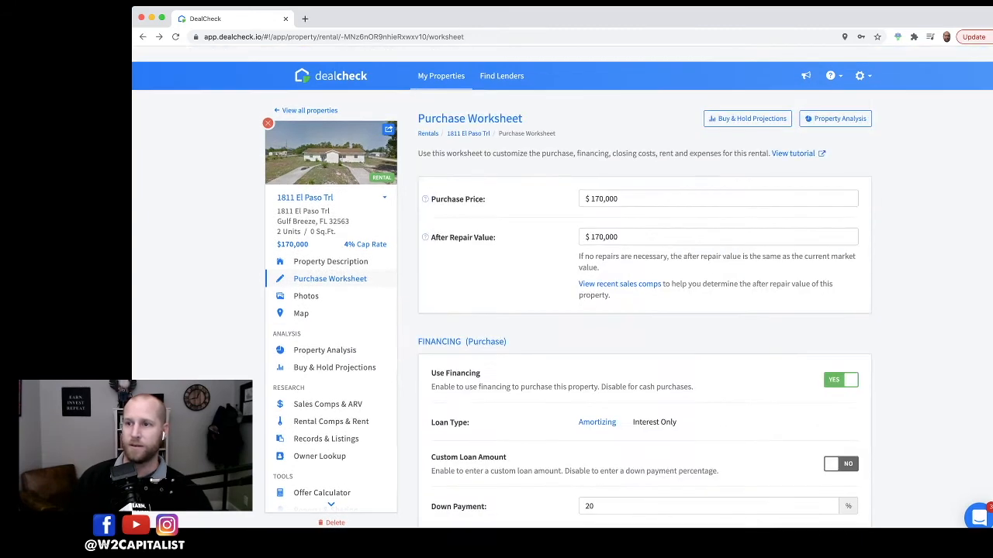
scroll(644, 303, "down", 15)
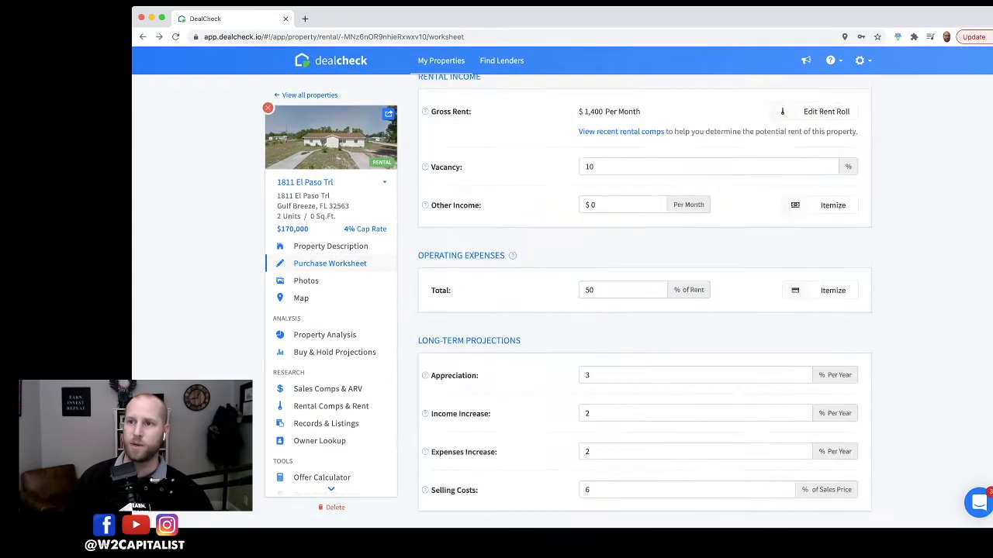
scroll(644, 302, "up", 10)
scroll(643, 303, "up", 10)
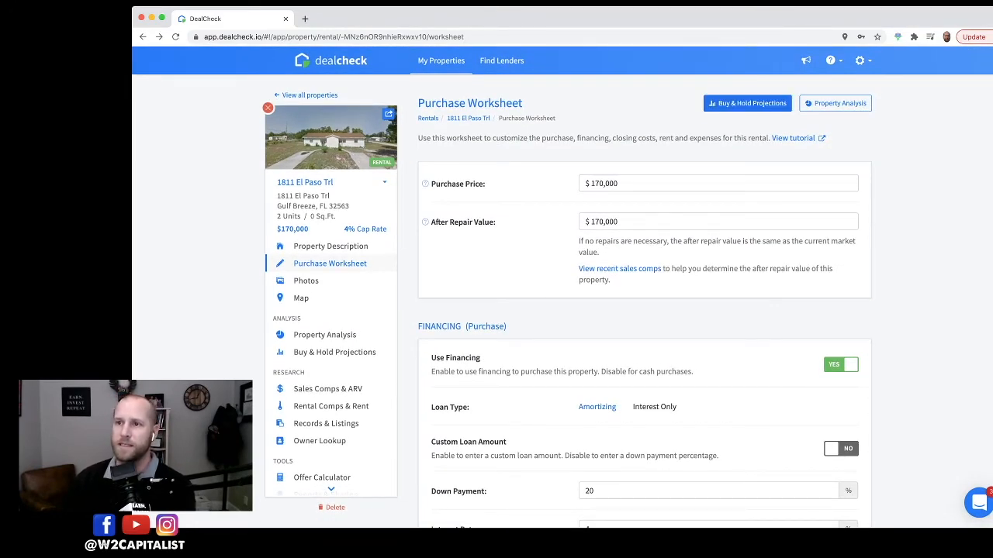
Step: Open the Buy & Hold Projections and examine the yearly income, expenses and cash flow rows
left_click(747, 104)
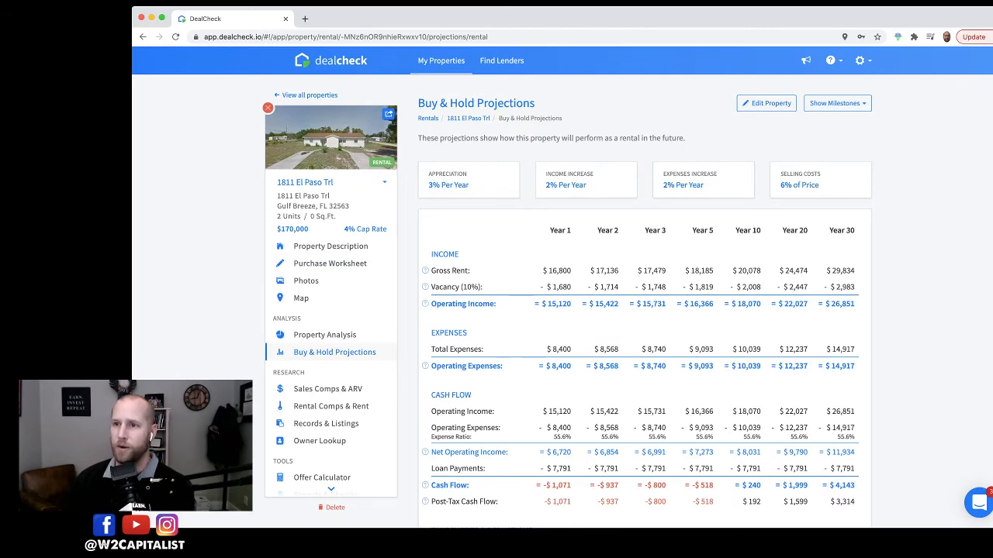
scroll(644, 302, "down", 1)
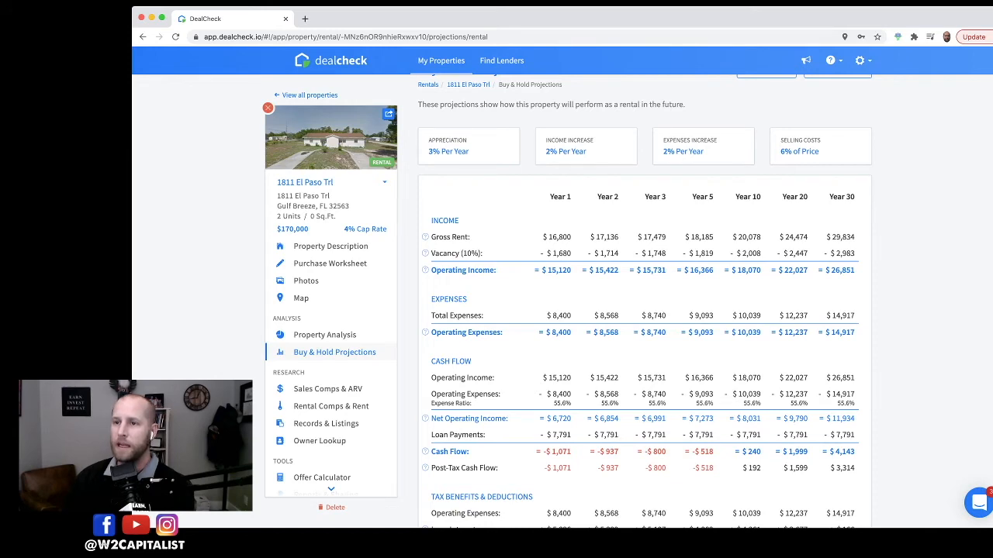
scroll(643, 303, "down", 3)
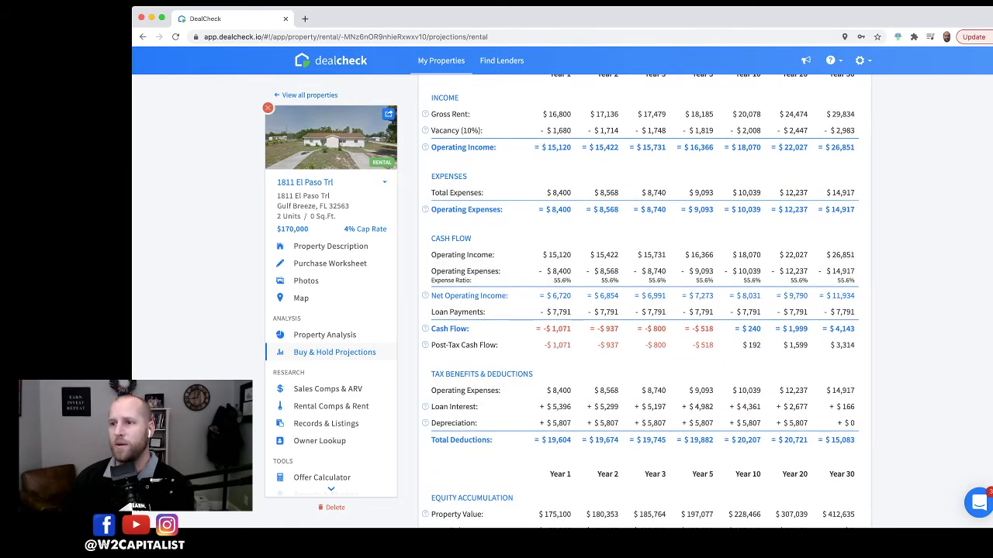
scroll(643, 302, "up", 3)
scroll(643, 299, "down", 2)
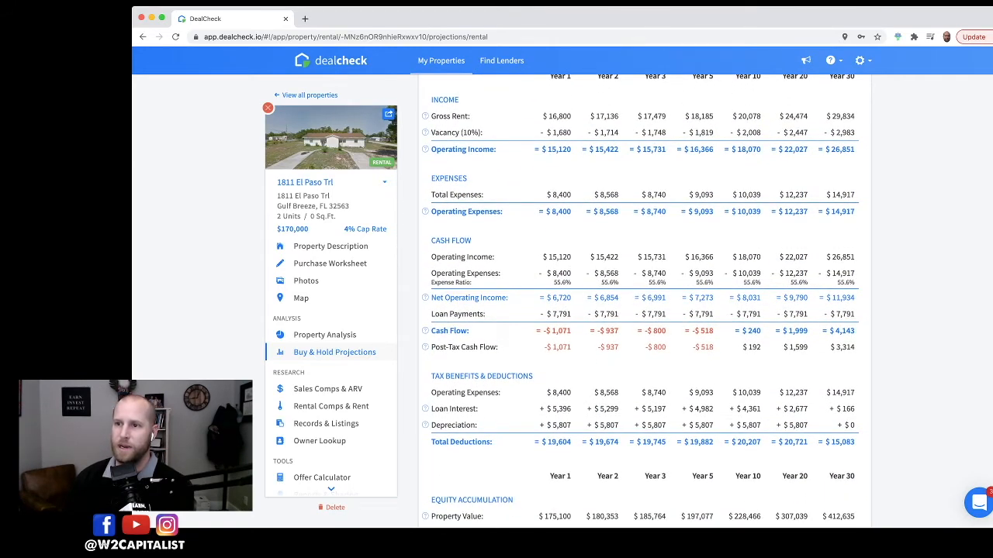
left_click_drag(536, 331, 855, 331)
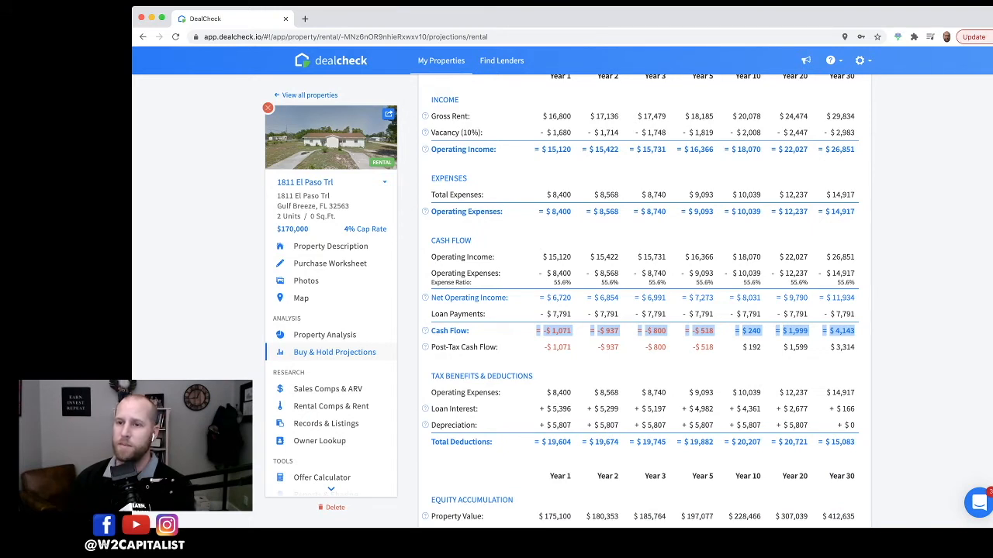
left_click(856, 332)
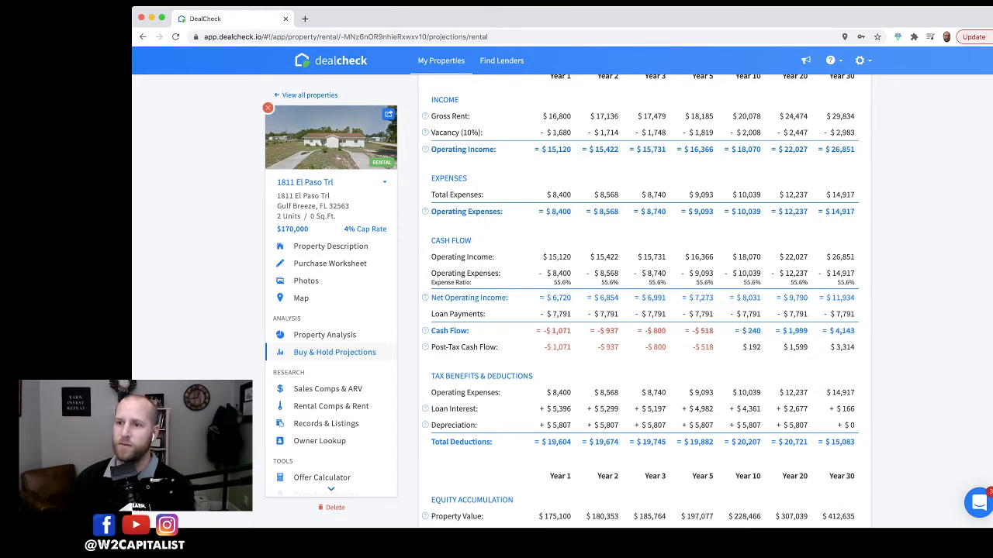
left_click_drag(543, 331, 739, 331)
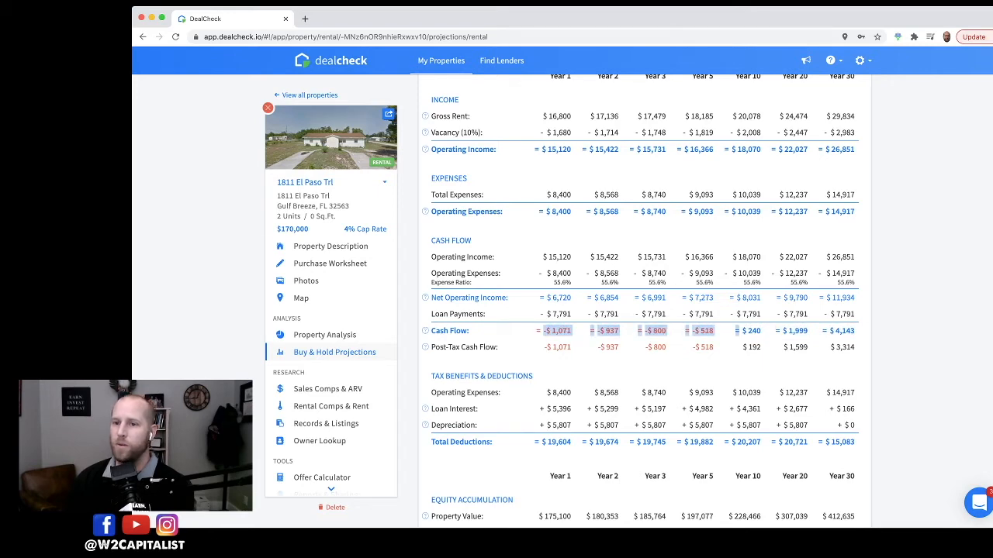
scroll(641, 298, "down", 3)
scroll(641, 298, "up", 7)
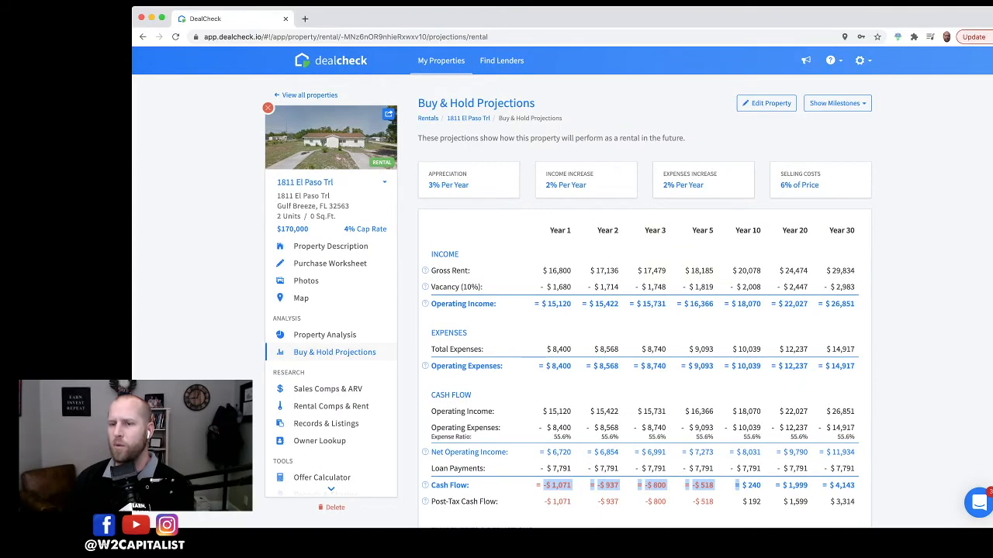
scroll(644, 302, "down", 4)
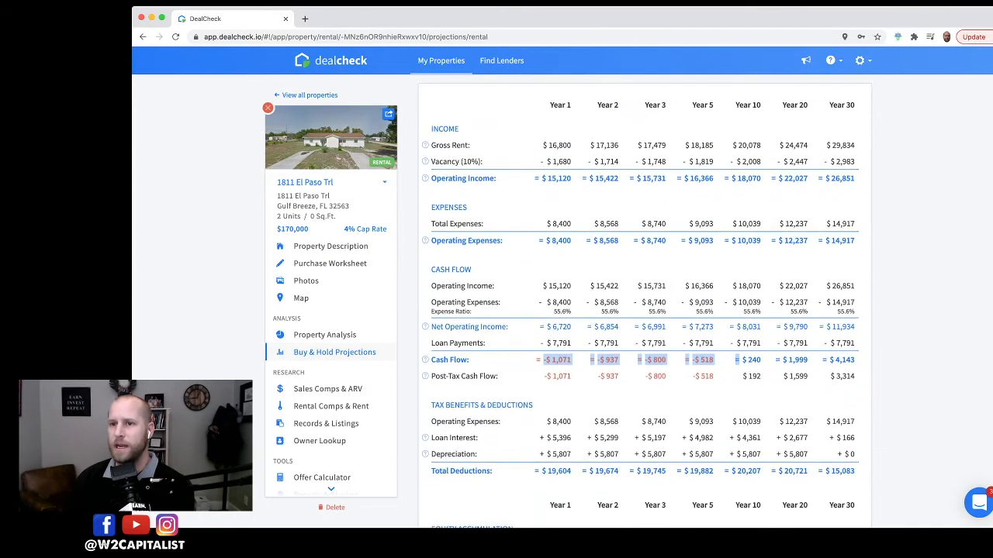
scroll(643, 302, "up", 4)
scroll(643, 303, "down", 4)
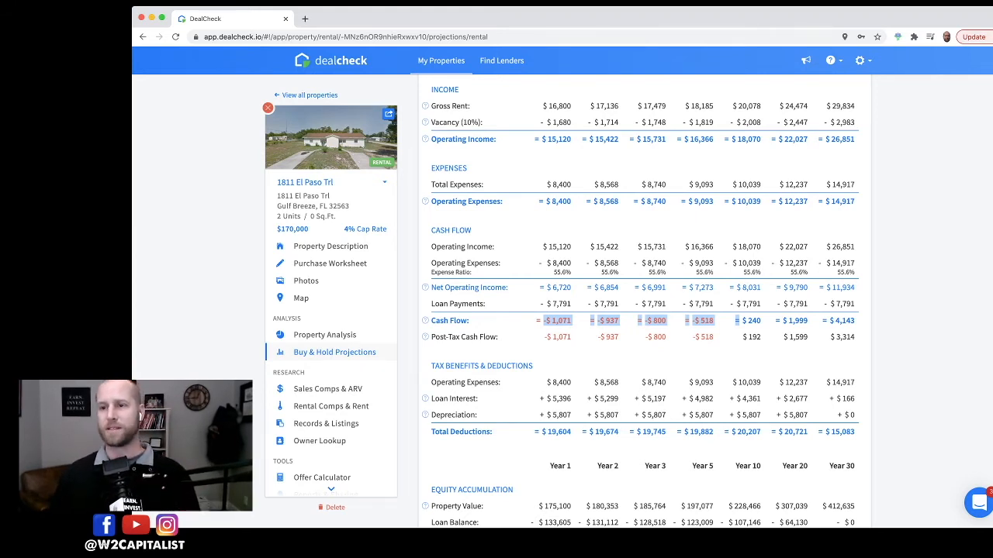
Step: Examine the early-year cash flow figures, then the tax benefits, equity accumulation and sale analysis sections
left_click_drag(551, 321, 572, 320)
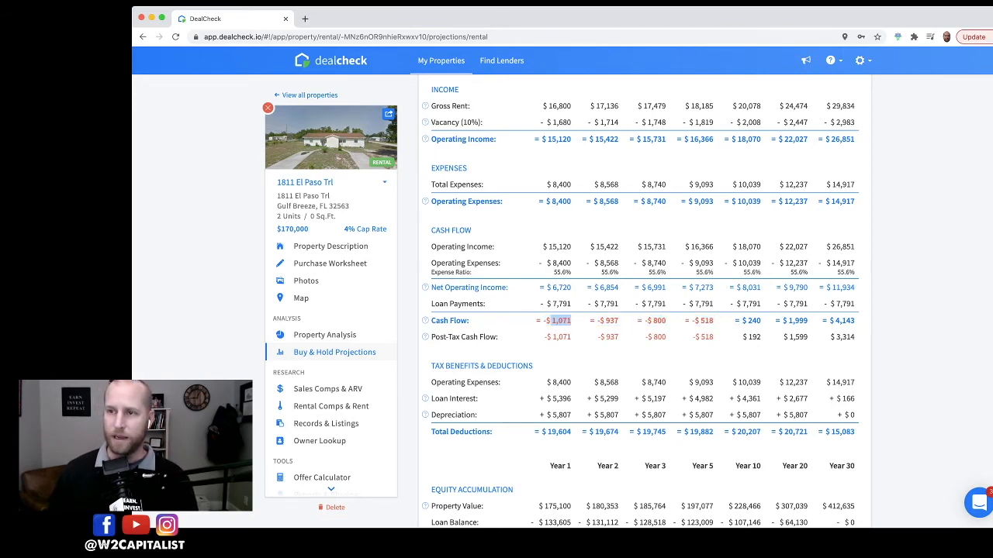
scroll(644, 303, "up", 3)
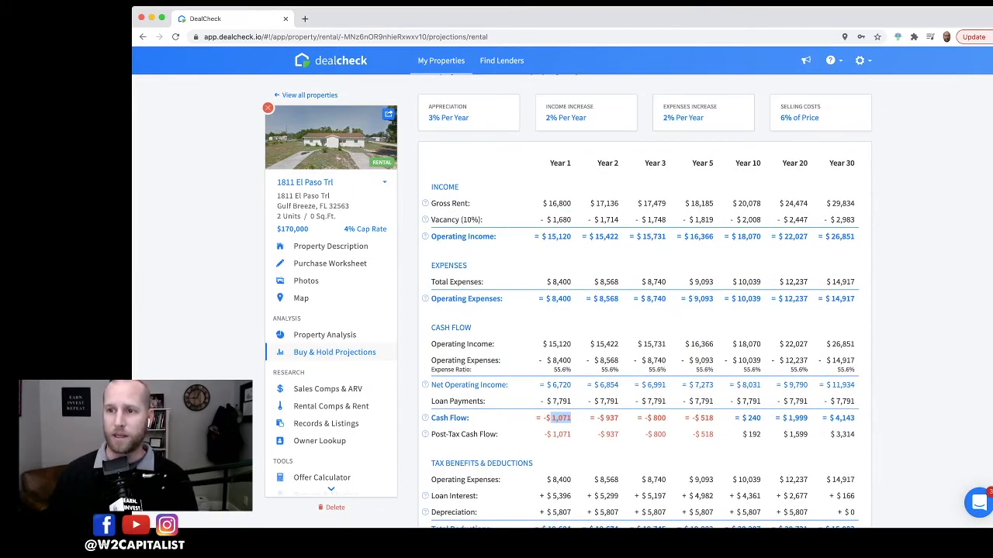
scroll(644, 303, "down", 2)
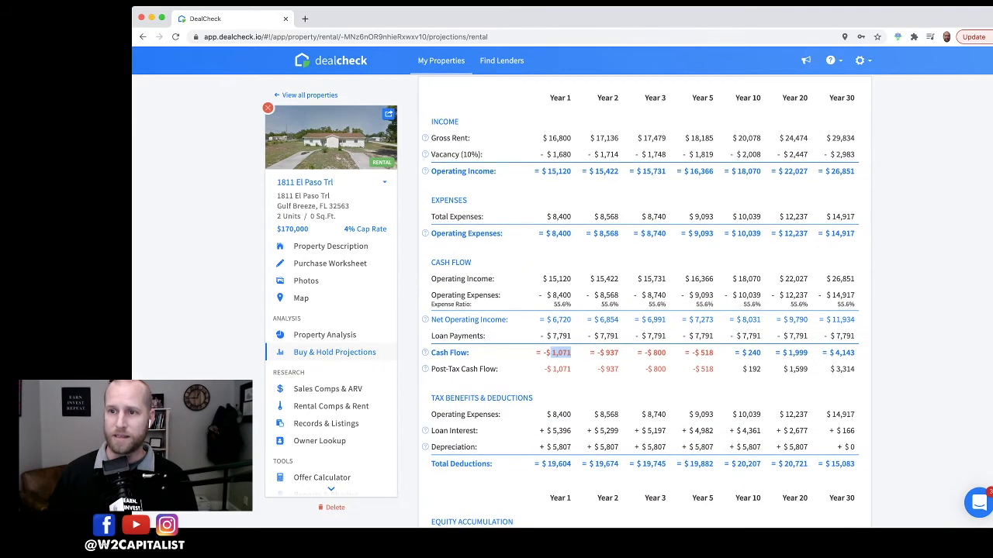
left_click(571, 352)
left_click_drag(551, 353, 666, 353)
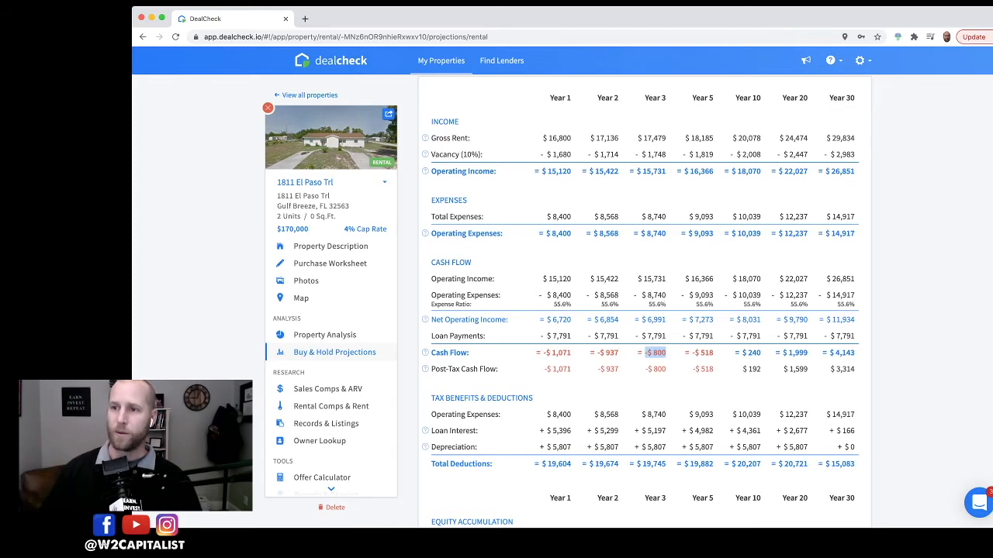
scroll(644, 310, "up", 2)
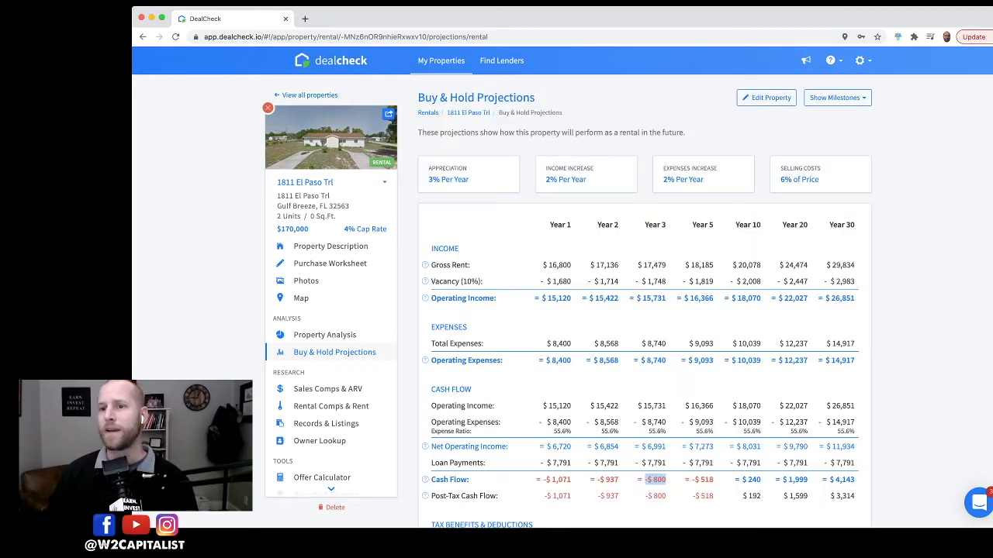
scroll(643, 310, "down", 2)
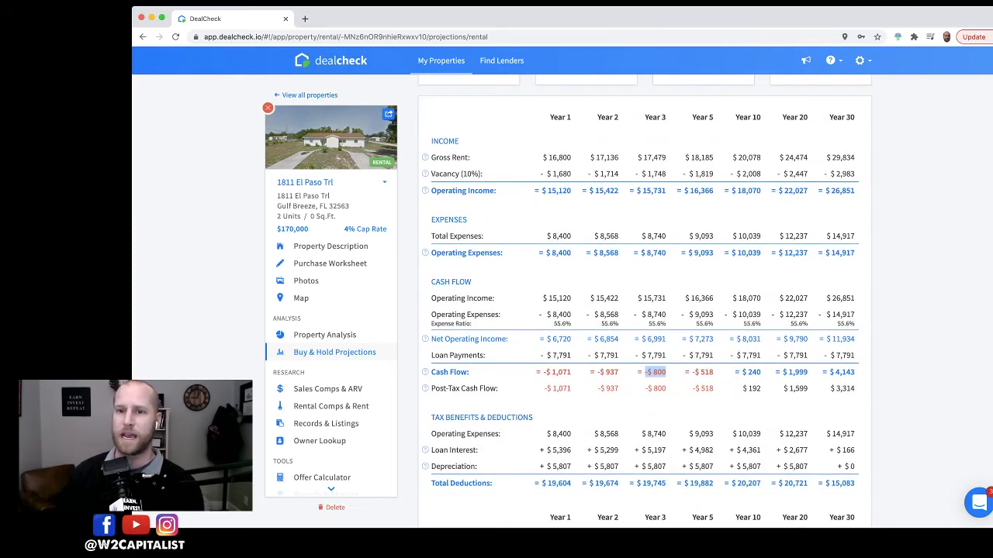
left_click(656, 372)
scroll(644, 310, "down", 2)
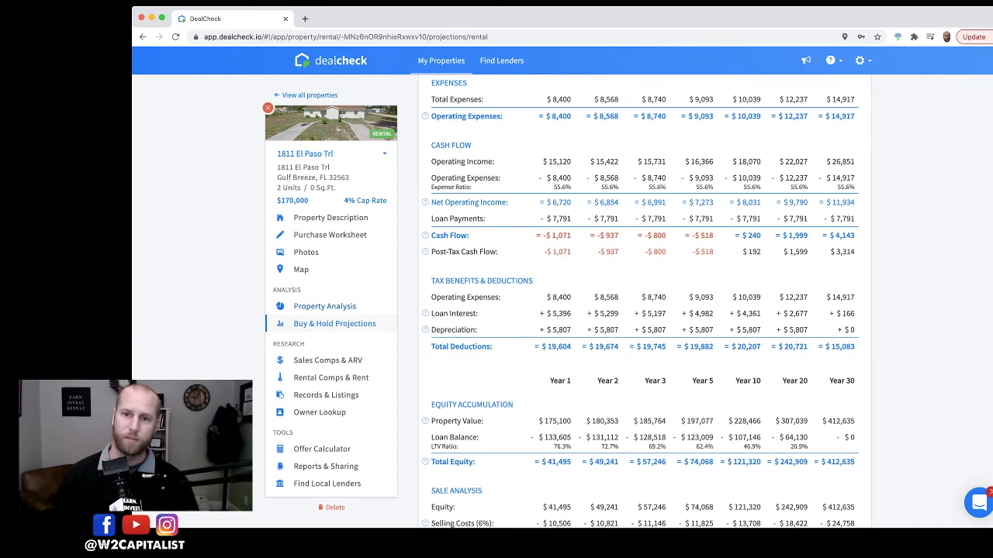
scroll(641, 300, "down", 1)
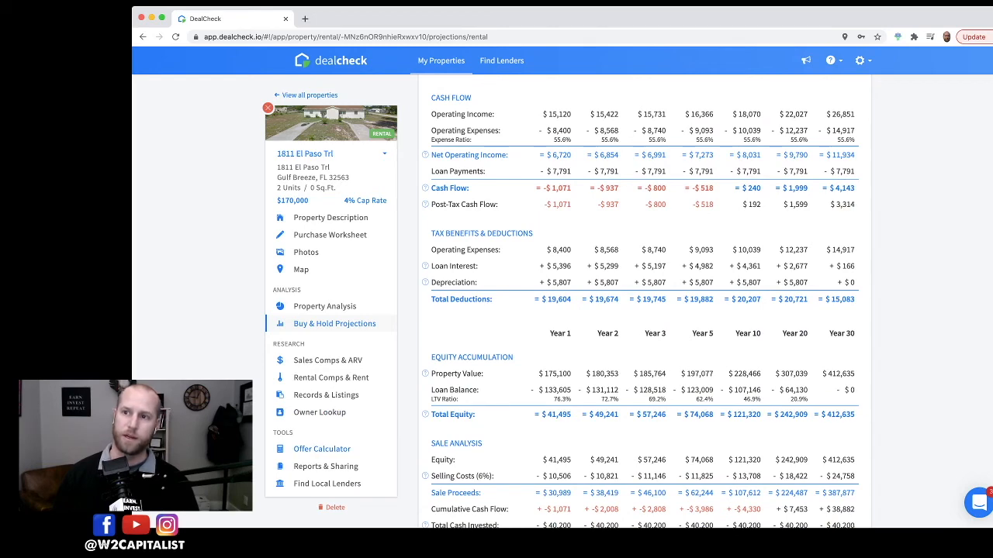
Step: Open the Offer Calculator and save its highest offer of $65,000 as the new purchase price
left_click(322, 449)
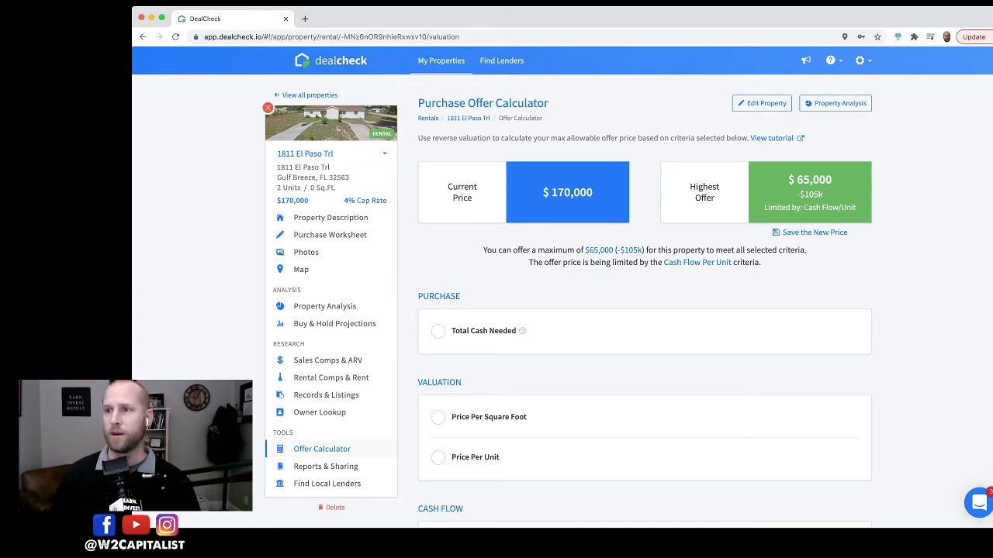
triple_click(704, 192)
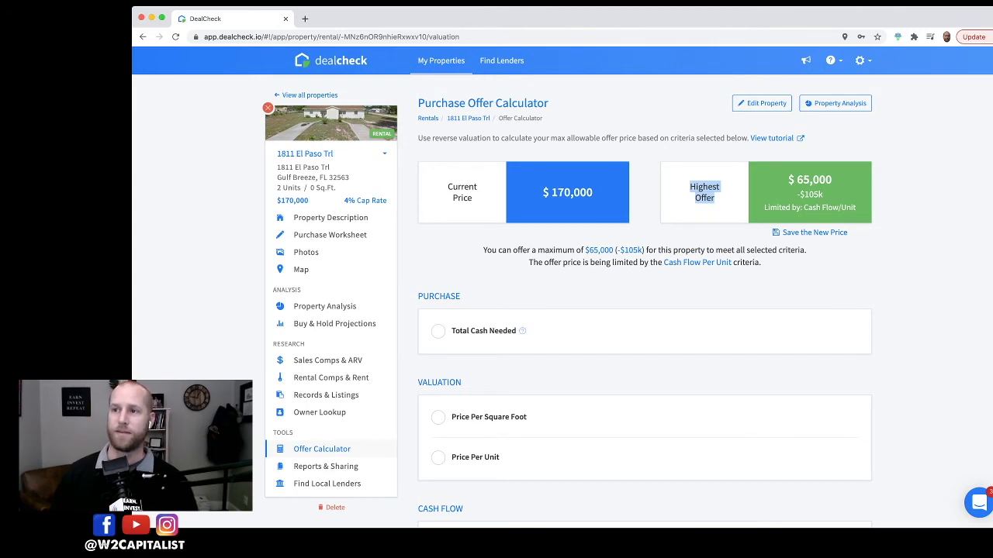
scroll(644, 310, "down", 4)
scroll(644, 310, "up", 4)
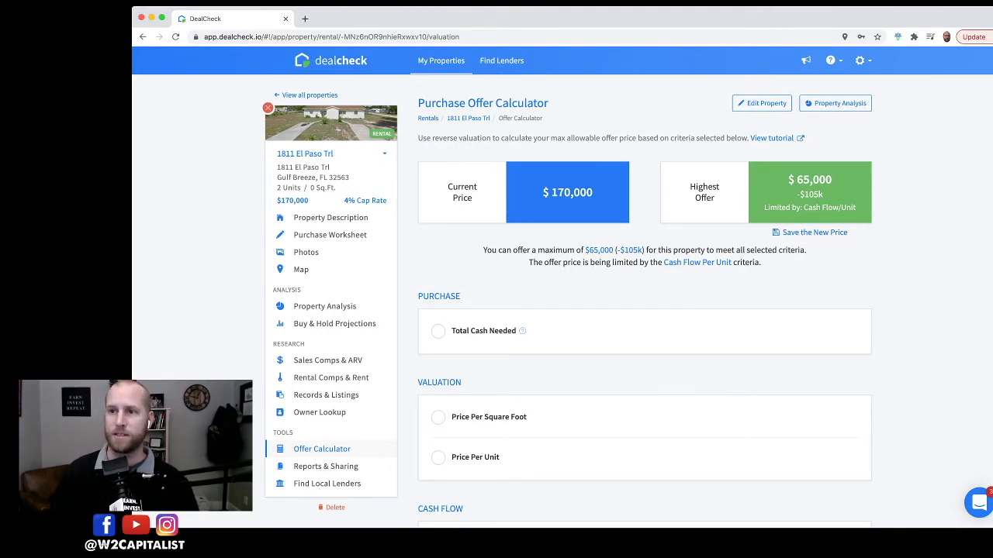
left_click(814, 232)
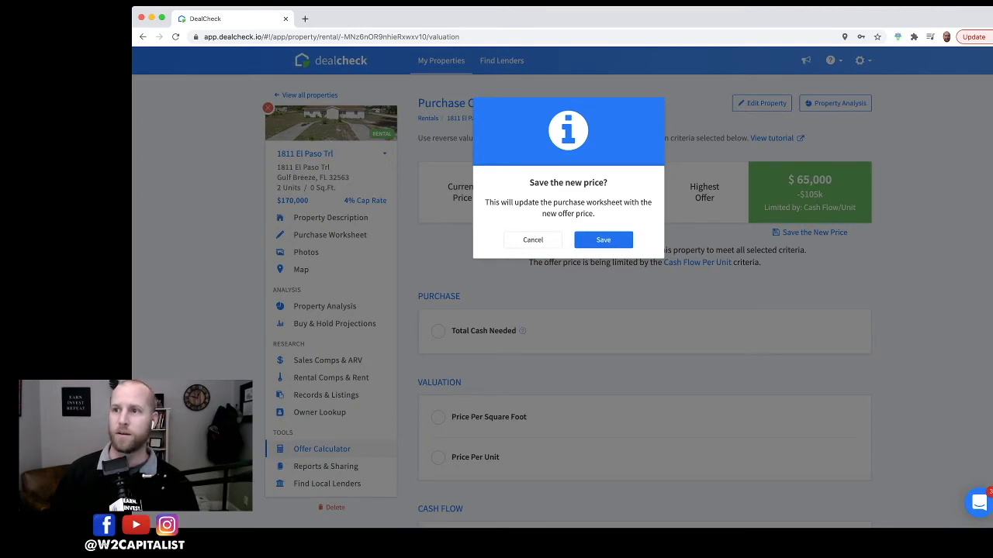
left_click(603, 241)
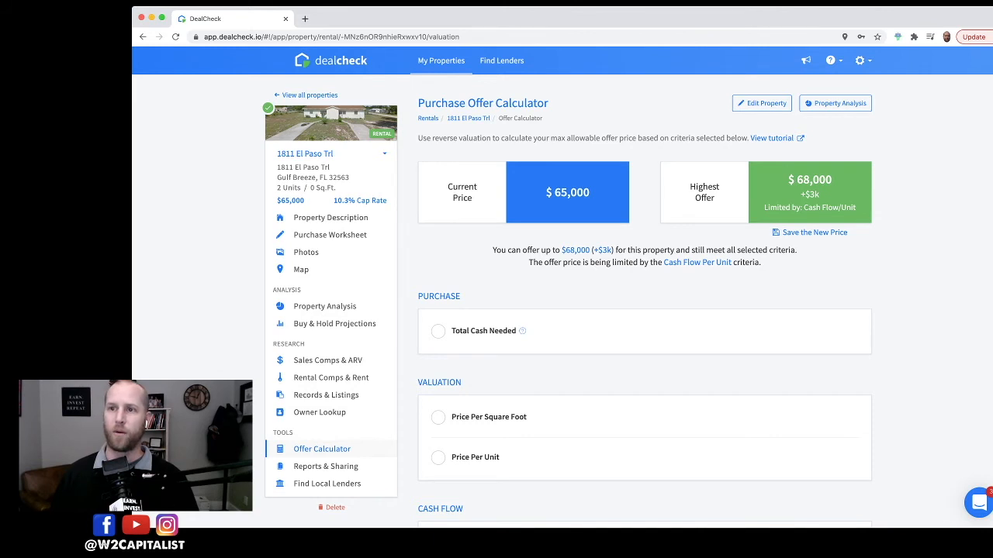
Step: Open the Buy & Hold Projections and examine the Year 1 cash flow figure
scroll(644, 298, "down", 2)
scroll(644, 298, "up", 2)
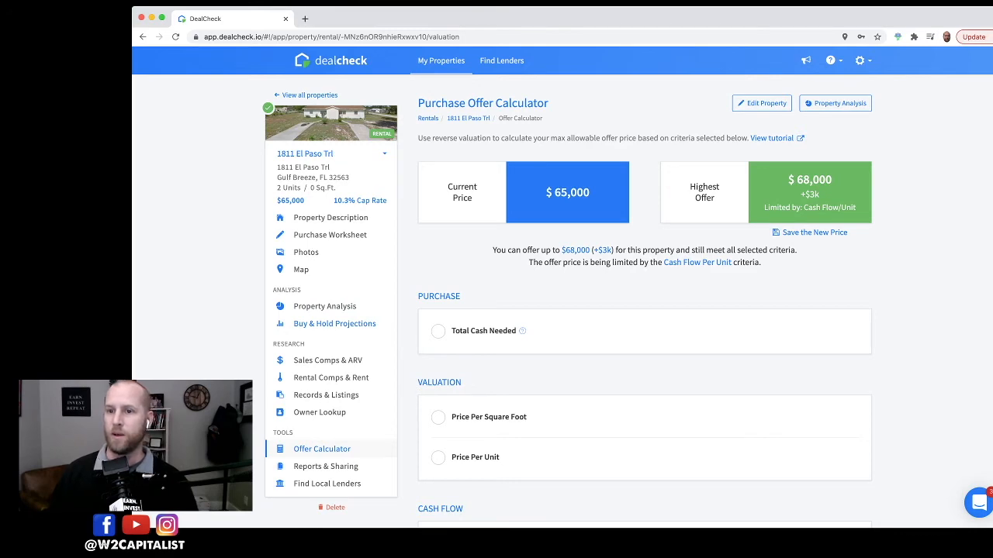
left_click(334, 323)
scroll(644, 299, "down", 3)
scroll(645, 300, "down", 1)
left_click_drag(553, 346, 567, 347)
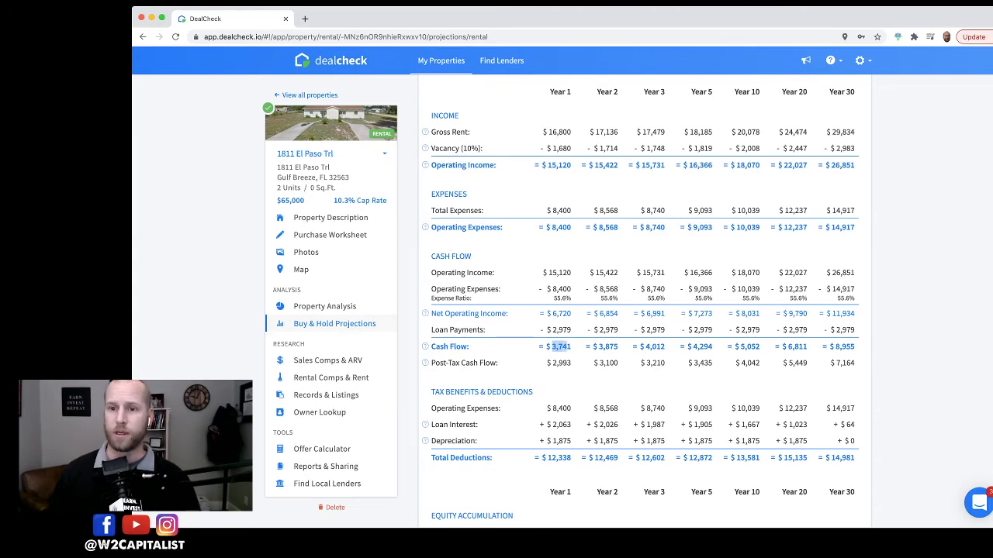
scroll(644, 303, "up", 3)
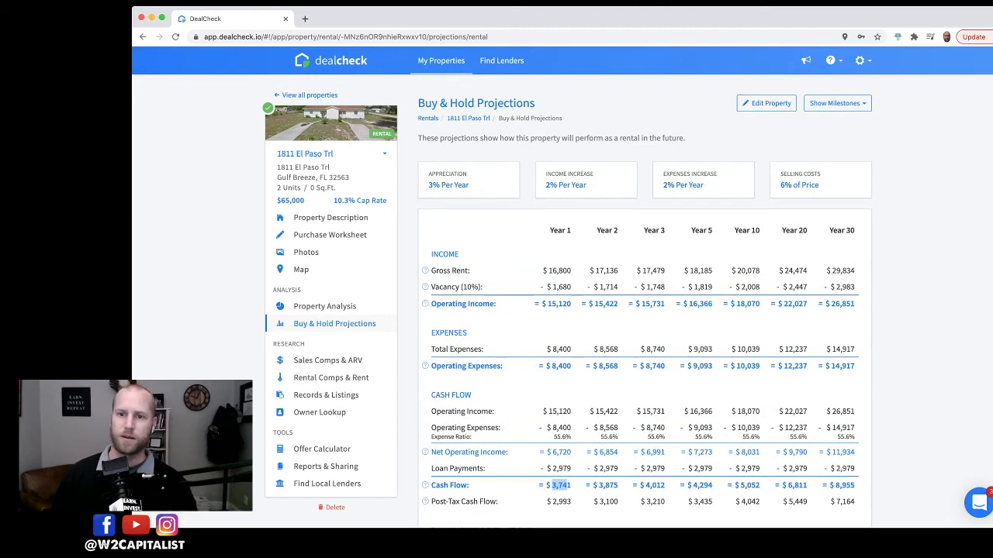
scroll(644, 303, "down", 1)
scroll(644, 302, "up", 1)
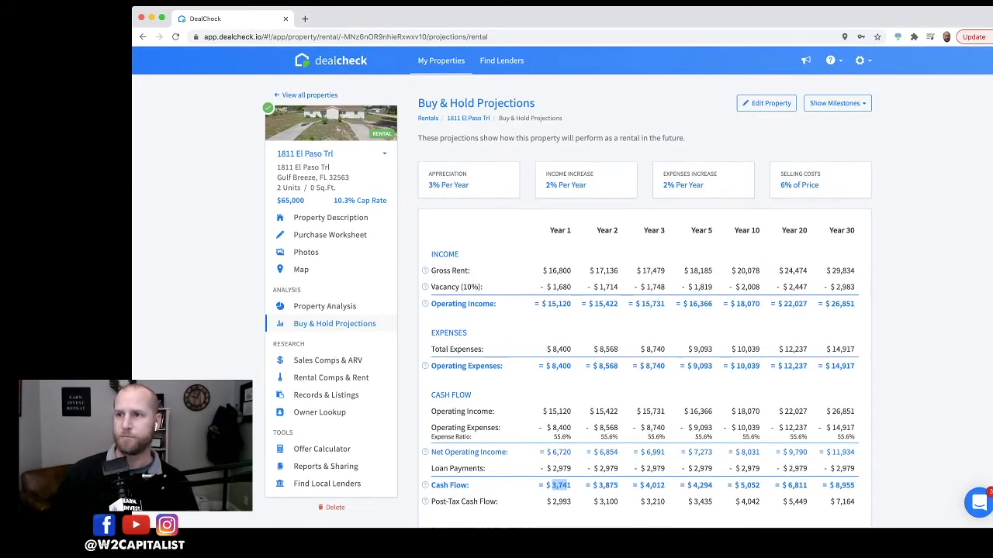
scroll(707, 412, "down", 1)
scroll(707, 412, "up", 1)
Step: Return to the Offer Calculator and review the selected cash flow and investment return criteria
left_click(322, 449)
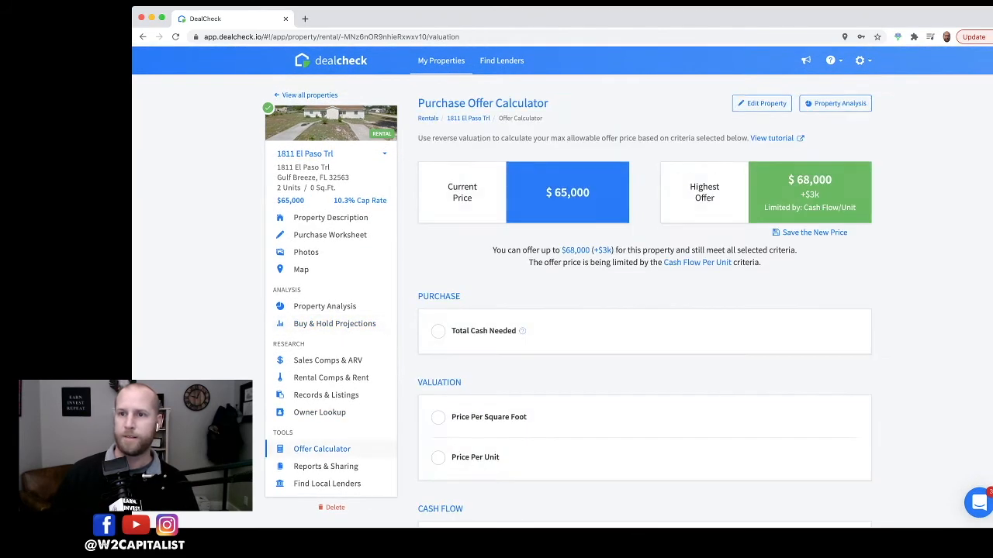
scroll(644, 302, "down", 5)
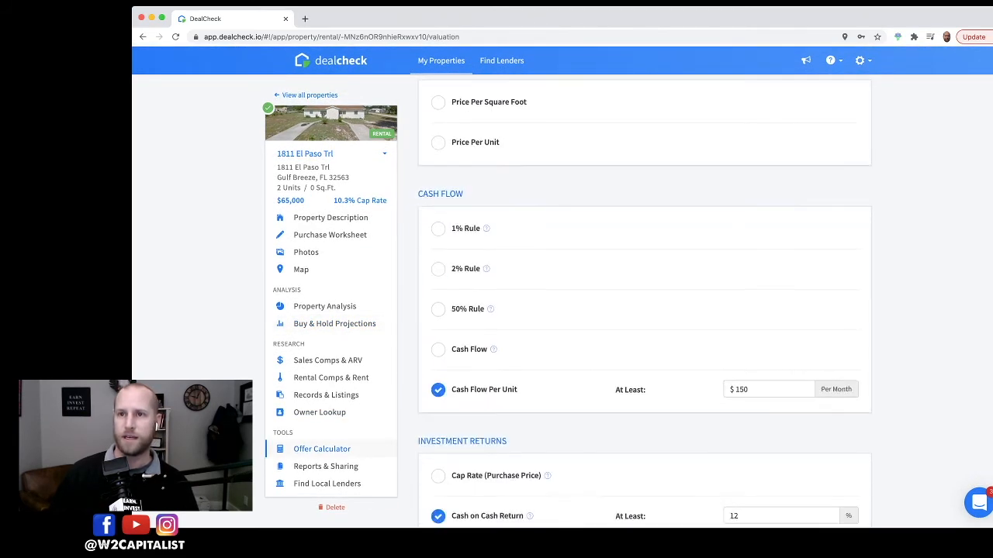
scroll(644, 303, "up", 5)
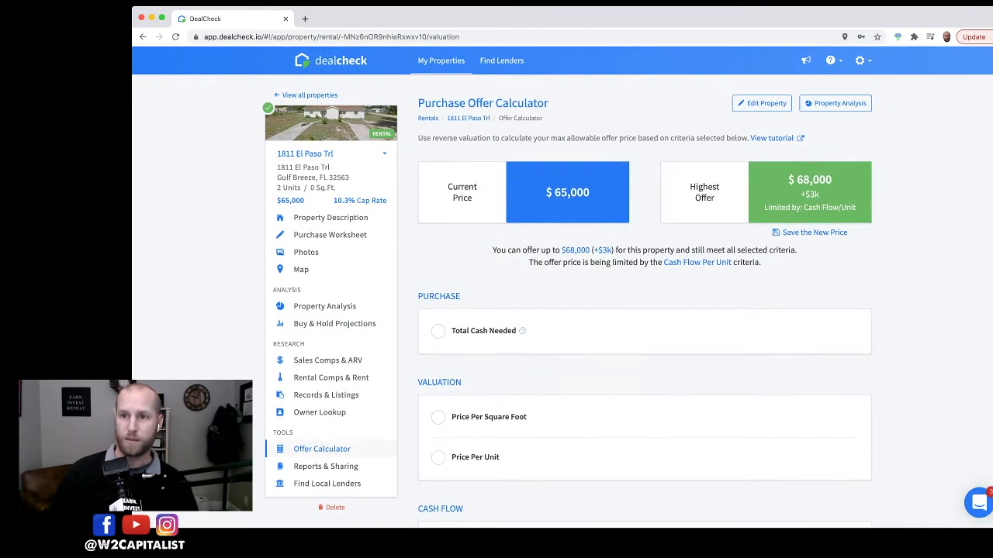
scroll(644, 302, "down", 3)
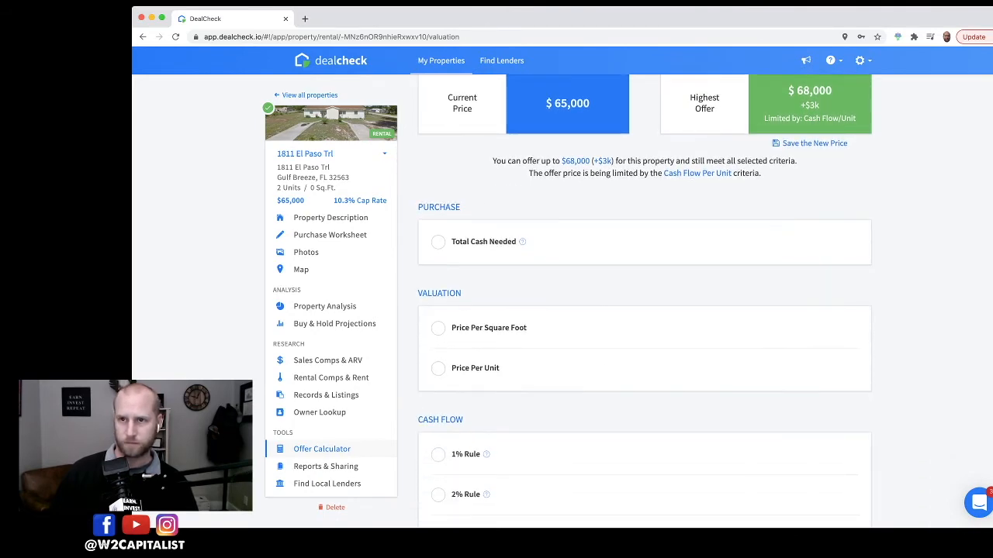
scroll(644, 303, "down", 2)
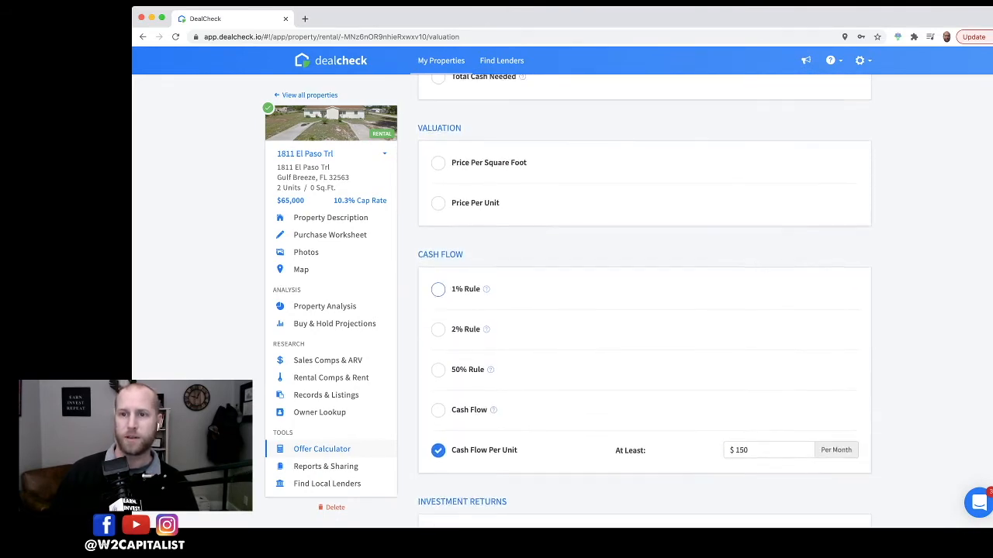
scroll(644, 303, "up", 5)
scroll(644, 302, "down", 10)
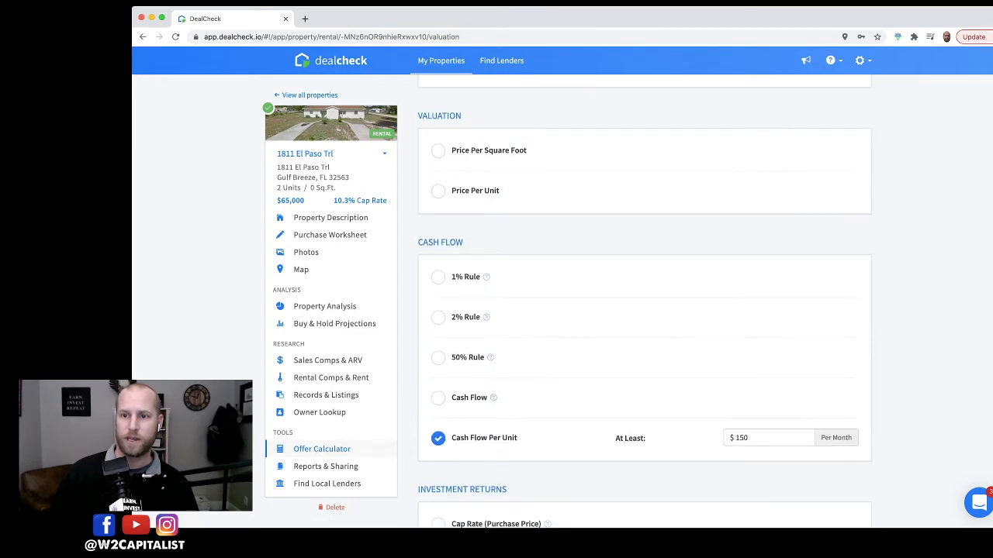
scroll(644, 302, "down", 9)
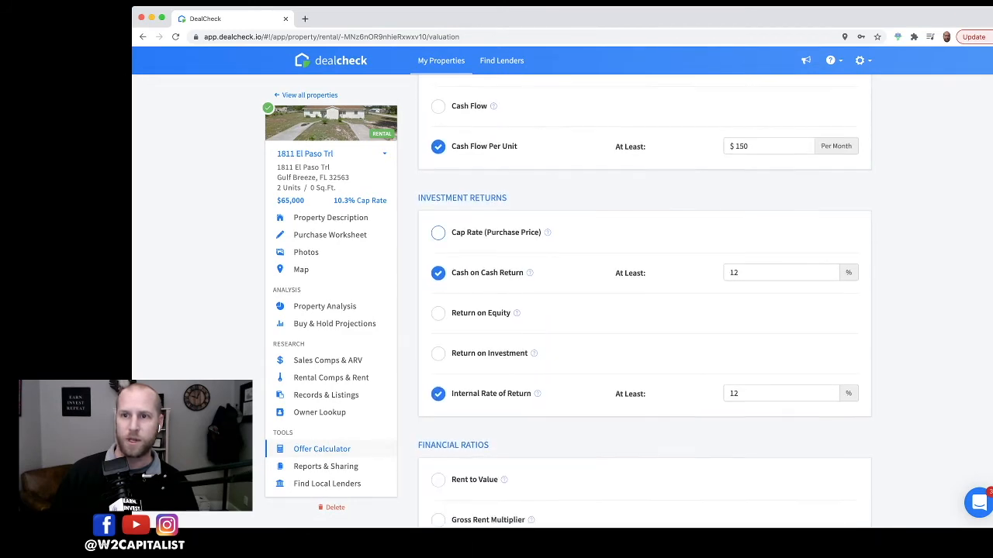
scroll(643, 302, "down", 1)
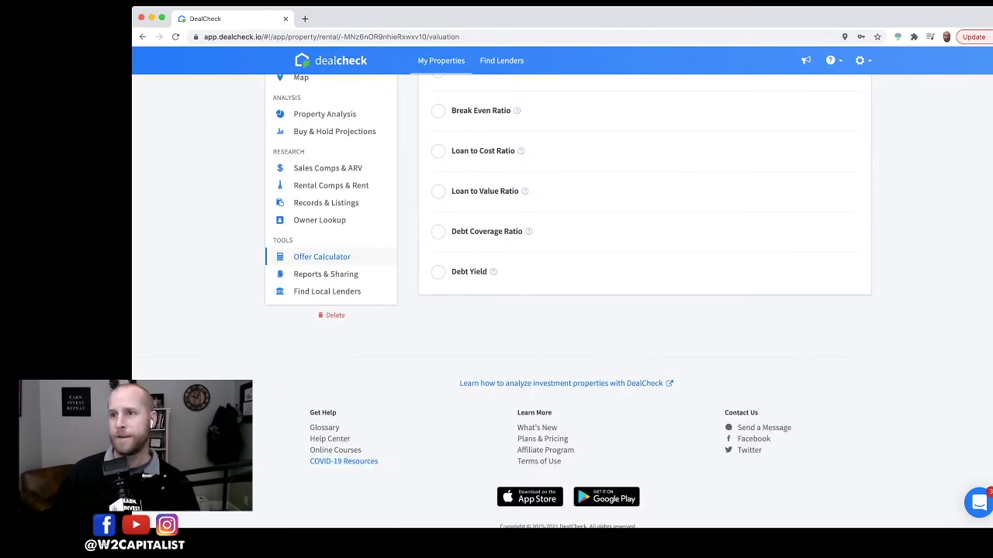
scroll(644, 302, "up", 8)
scroll(644, 302, "up", 3)
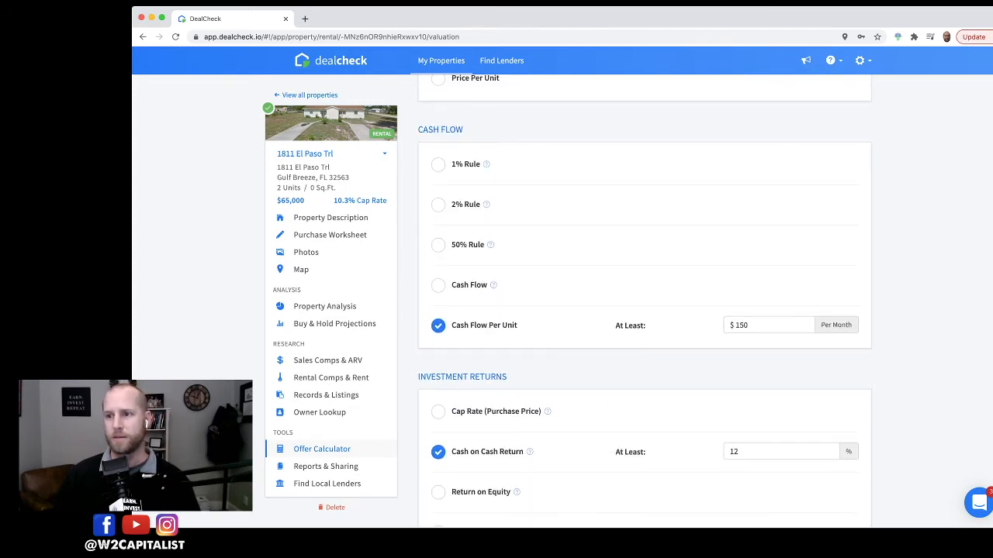
Step: Set the Cash Flow Per Unit criterion to $100 per month and the Cash on Cash Return criterion to 9%
left_click(768, 325)
left_click_drag(743, 325, 733, 325)
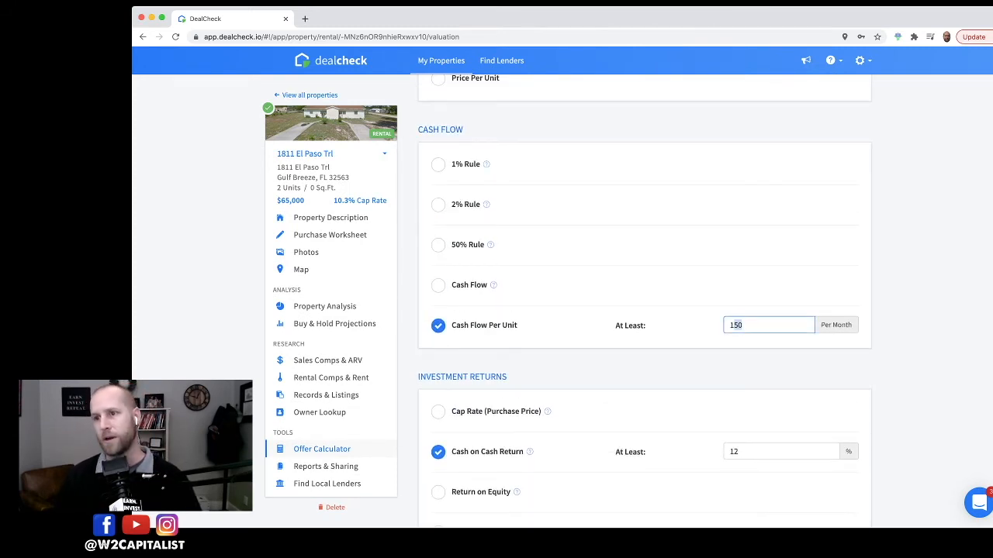
type("00")
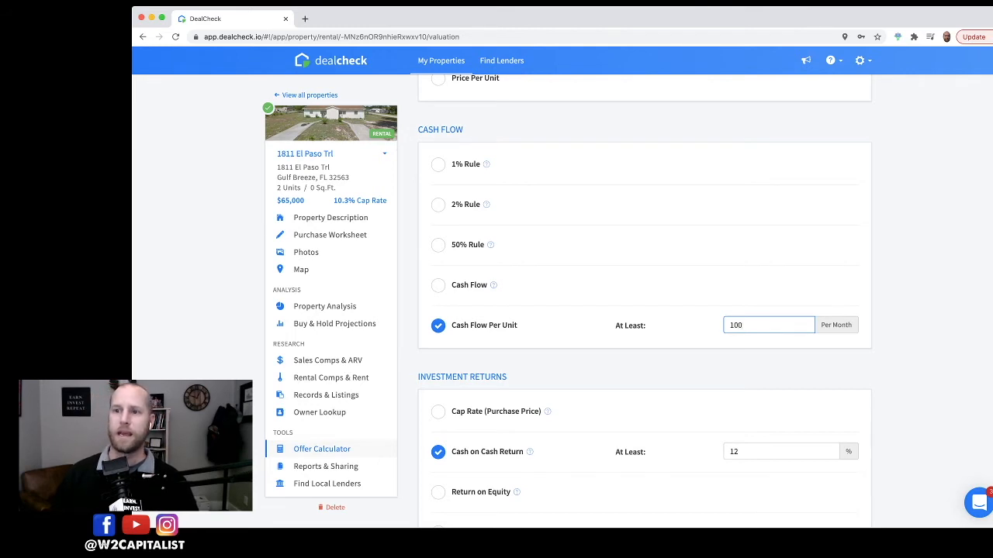
scroll(644, 301, "down", 3)
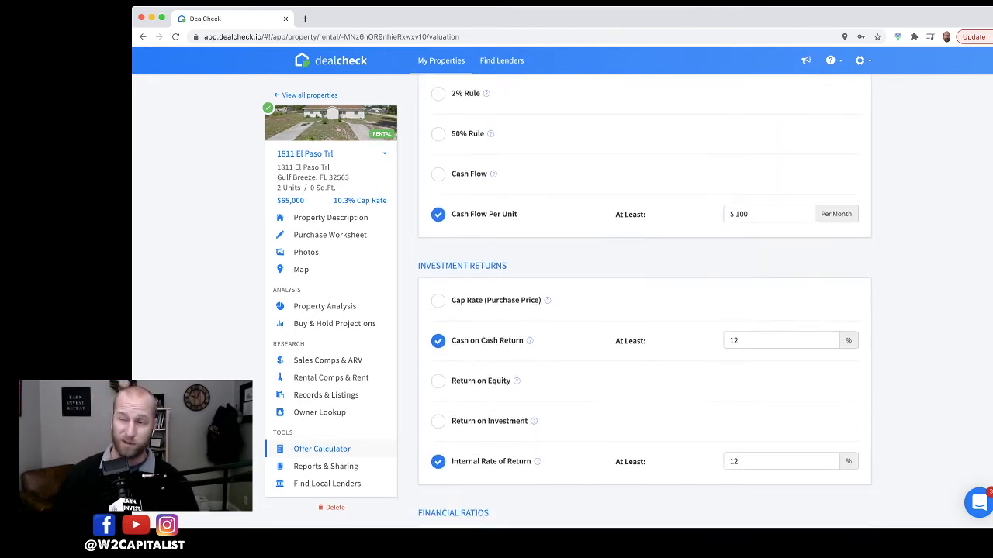
left_click(739, 338)
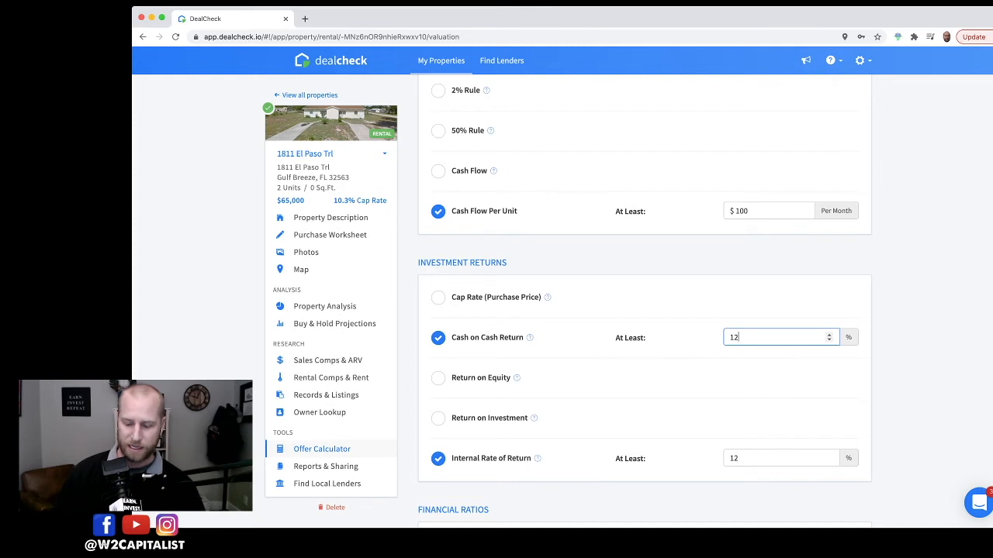
double_click(734, 337)
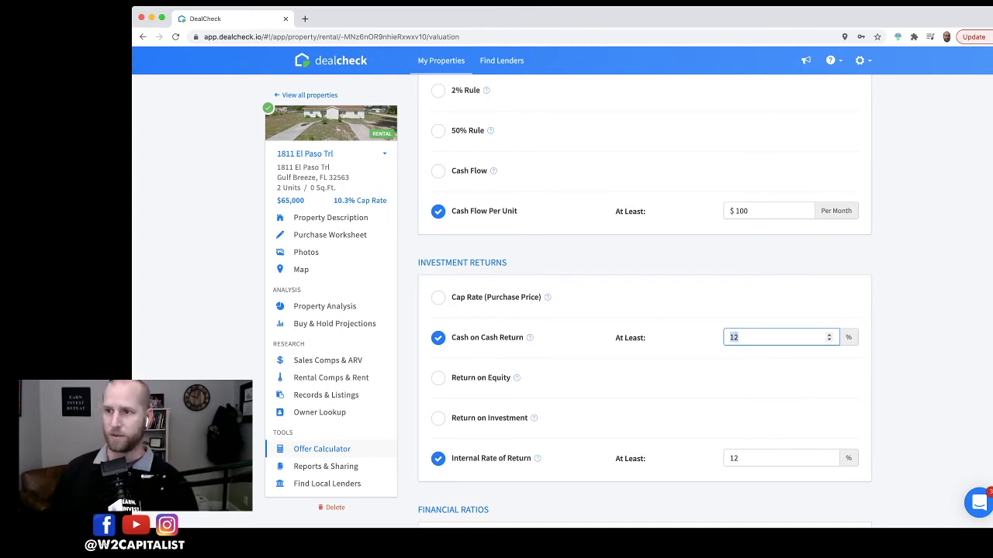
type("9")
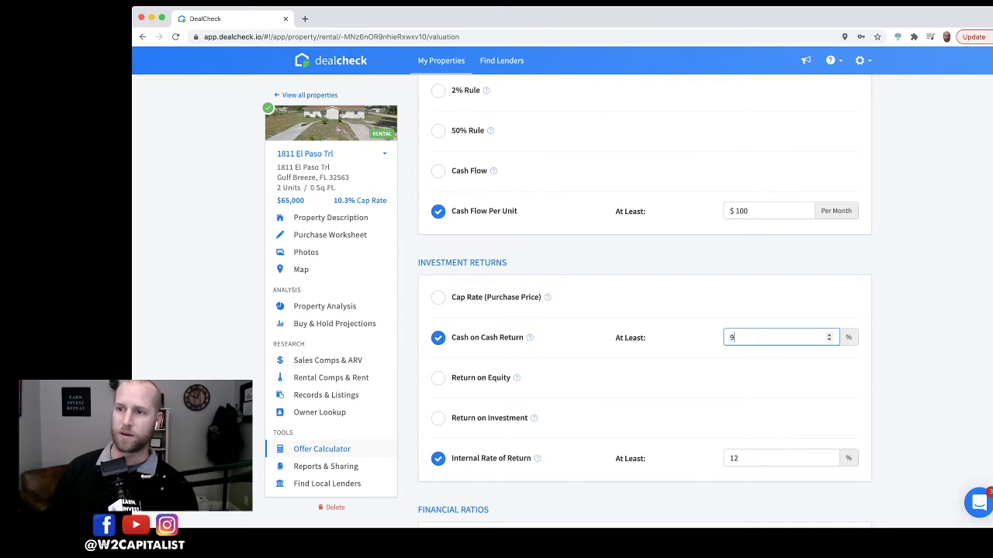
Step: Set the Internal Rate of Return criterion to at least 13%
scroll(776, 382, "down", 2)
left_click(735, 382)
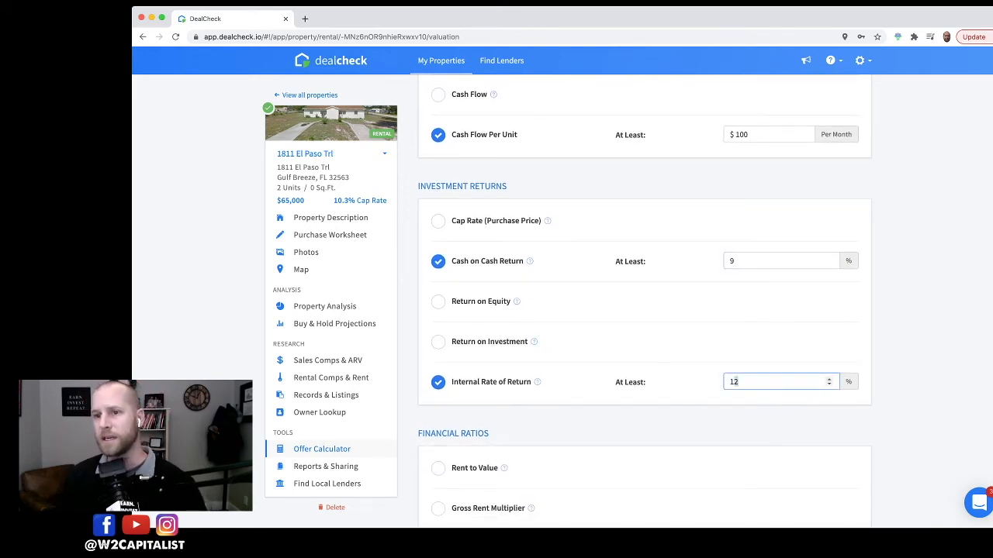
key("BackSpace")
type("3")
key("Tab")
Step: Save the recalculated highest offer of $94,000 as the new purchase price
scroll(644, 295, "down", 5)
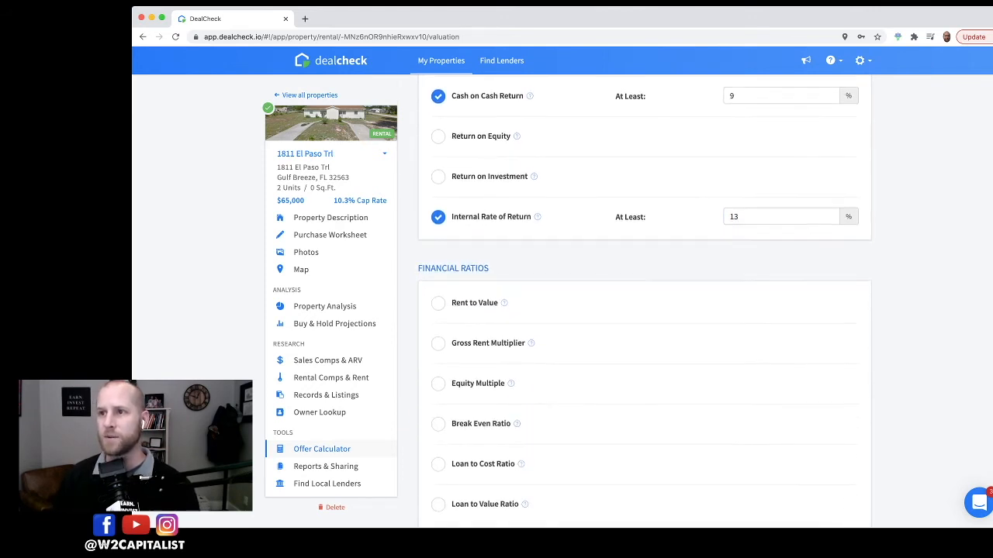
scroll(644, 295, "up", 10)
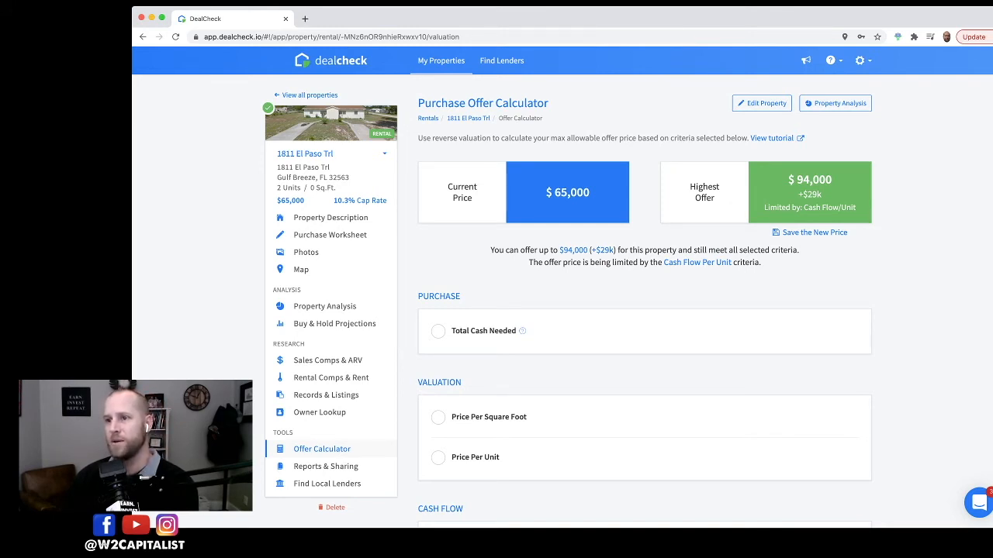
scroll(645, 299, "down", 10)
scroll(645, 302, "down", 10)
scroll(644, 302, "up", 20)
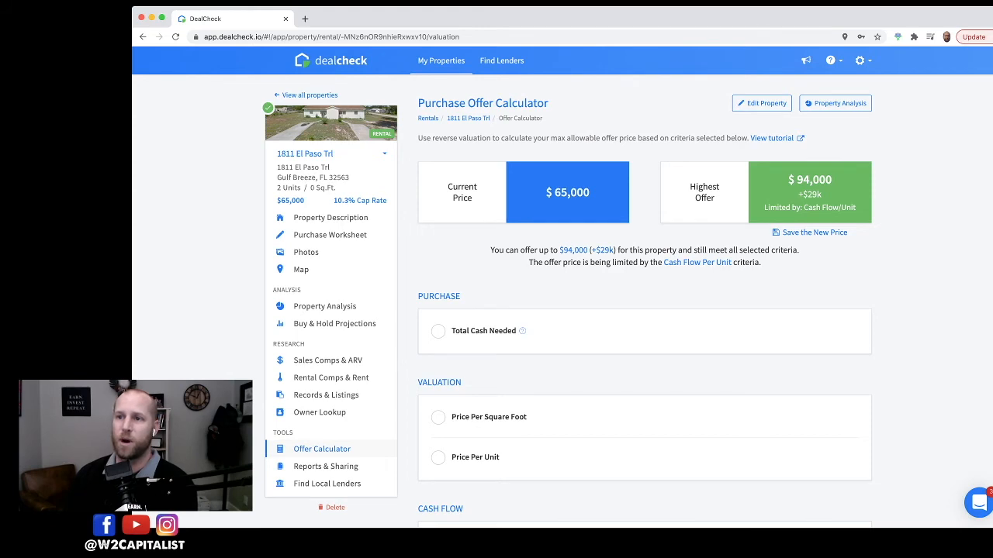
left_click(814, 233)
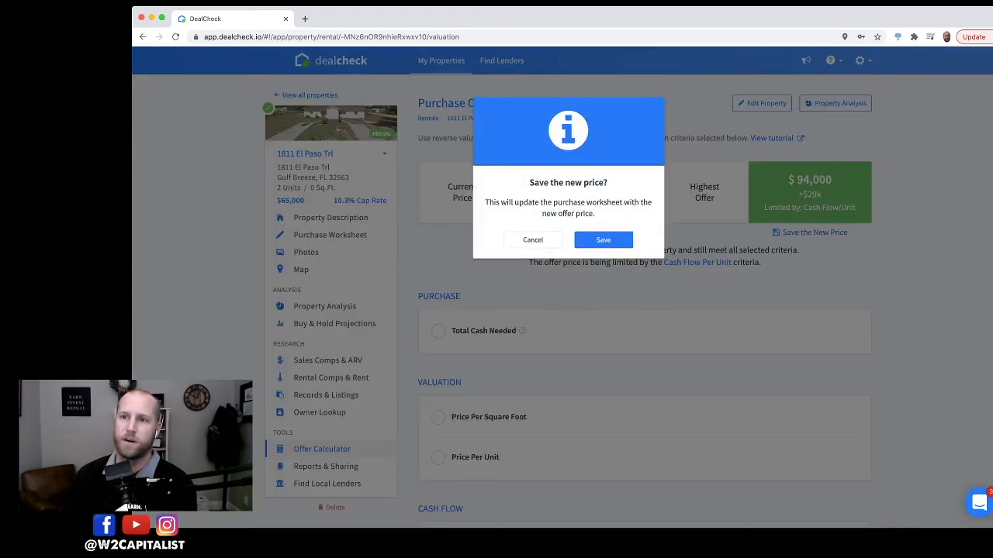
left_click(602, 240)
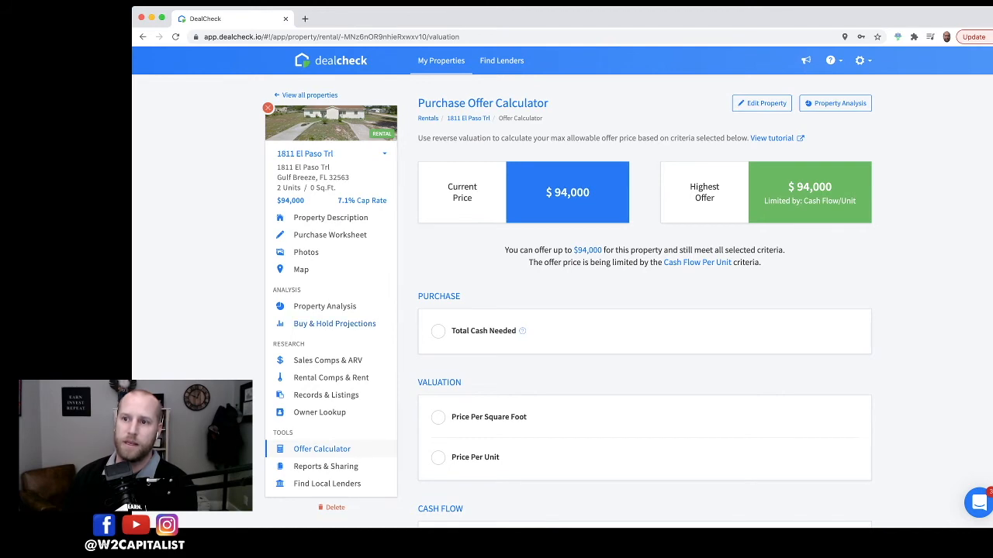
Step: Open the Buy & Hold Projections and examine the cash flow row across the years
left_click(334, 323)
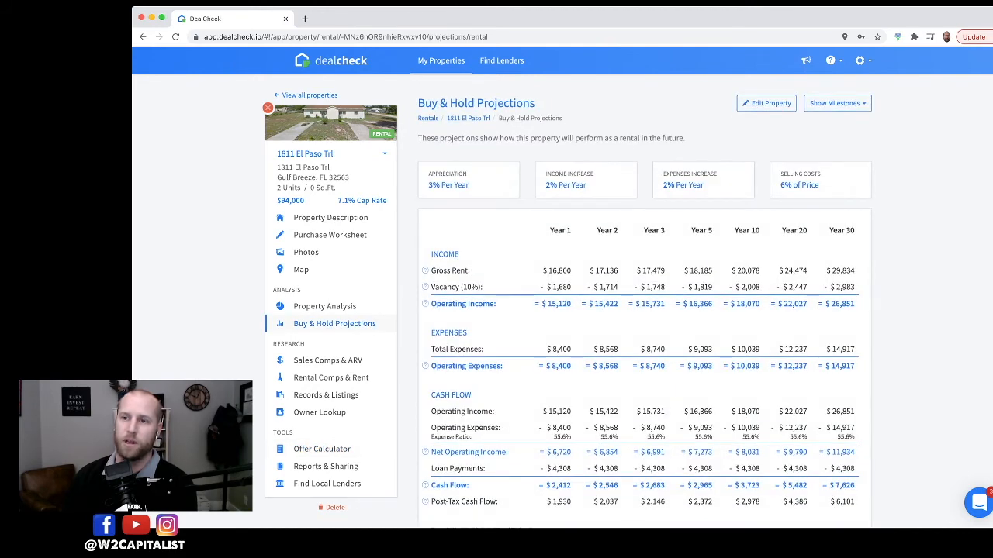
scroll(644, 310, "down", 2)
scroll(644, 298, "down", 3)
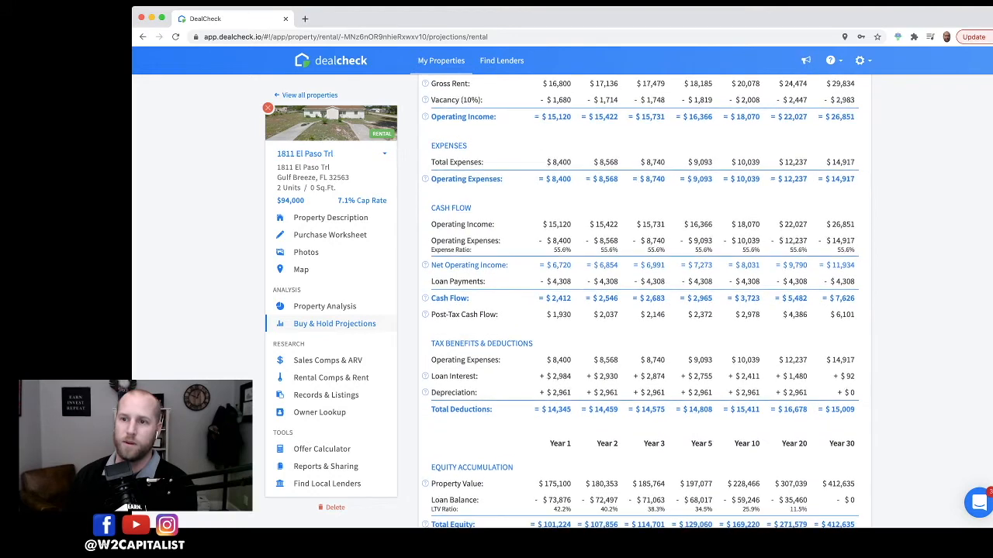
left_click_drag(550, 298, 571, 298)
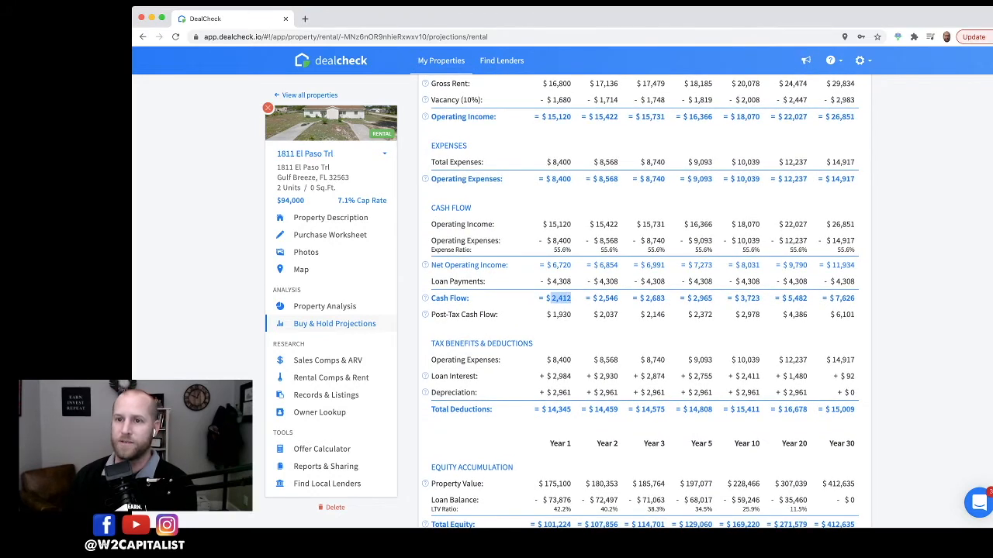
scroll(643, 310, "up", 1)
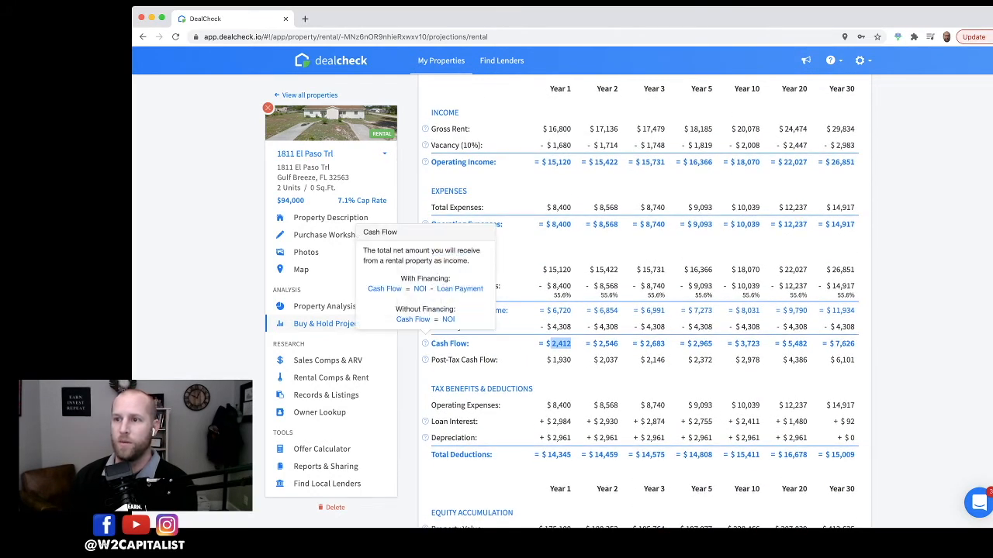
left_click_drag(539, 344, 859, 345)
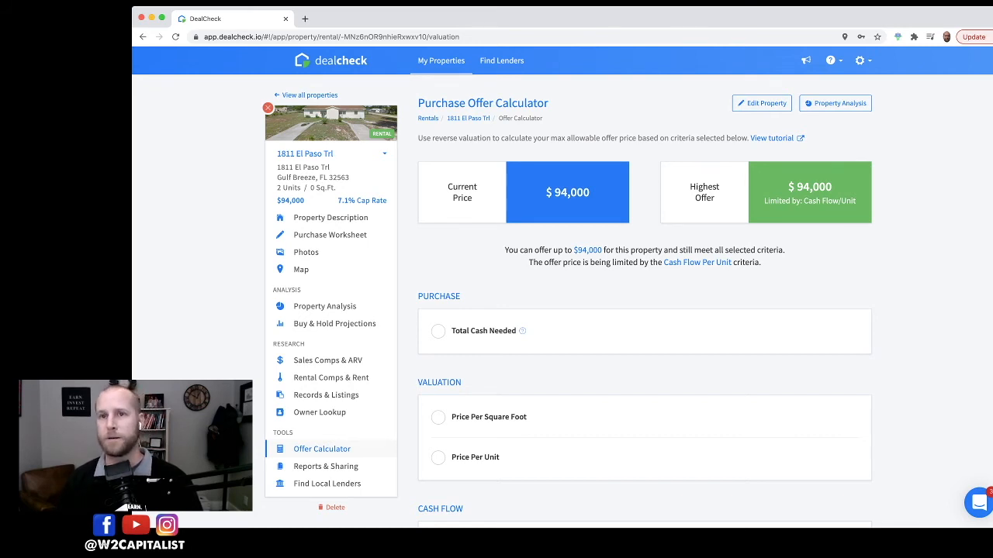
Step: Open the purchase criteria for rentals and set Cash Flow Per Unit to at least $100 per month
double_click(814, 187)
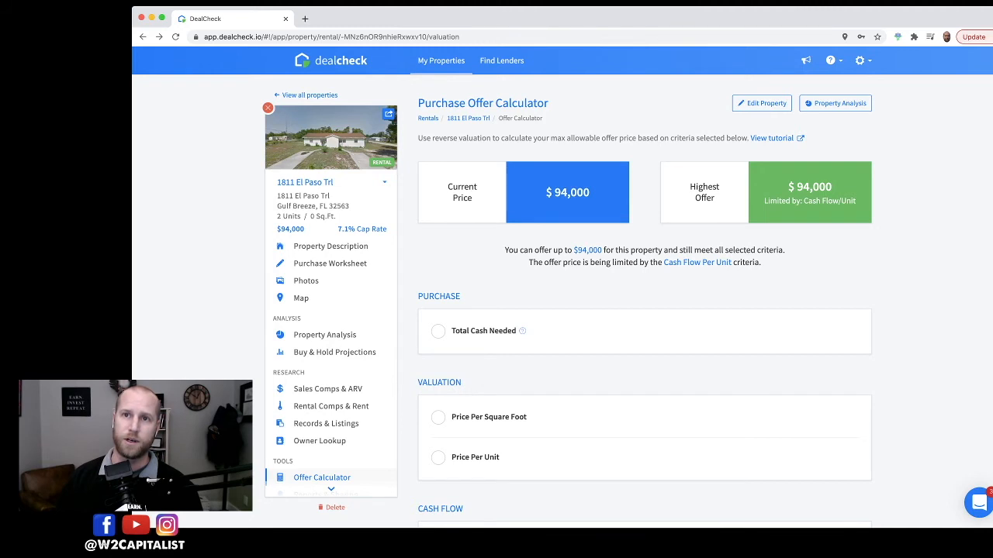
mouse_move(268, 108)
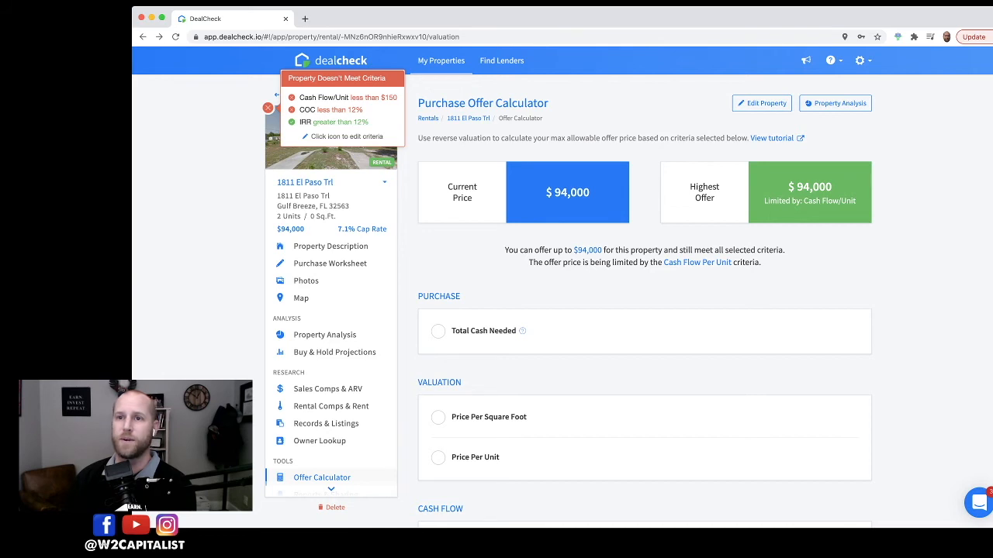
left_click(267, 108)
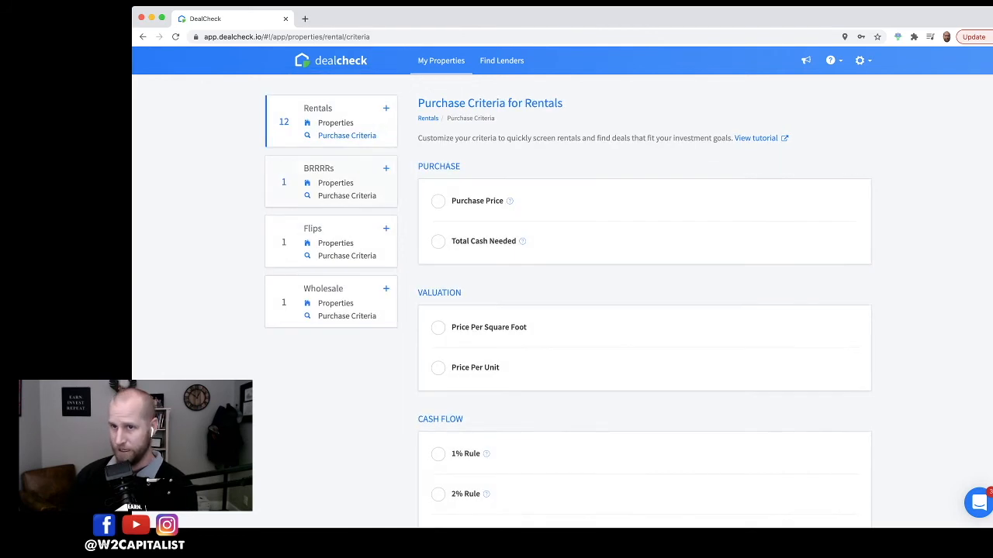
scroll(645, 310, "down", 2)
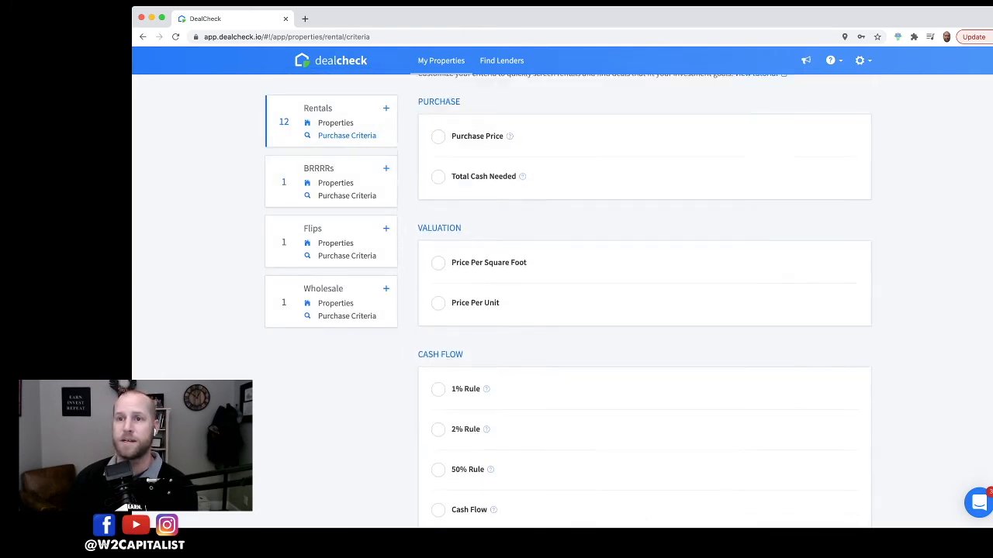
scroll(645, 311, "up", 2)
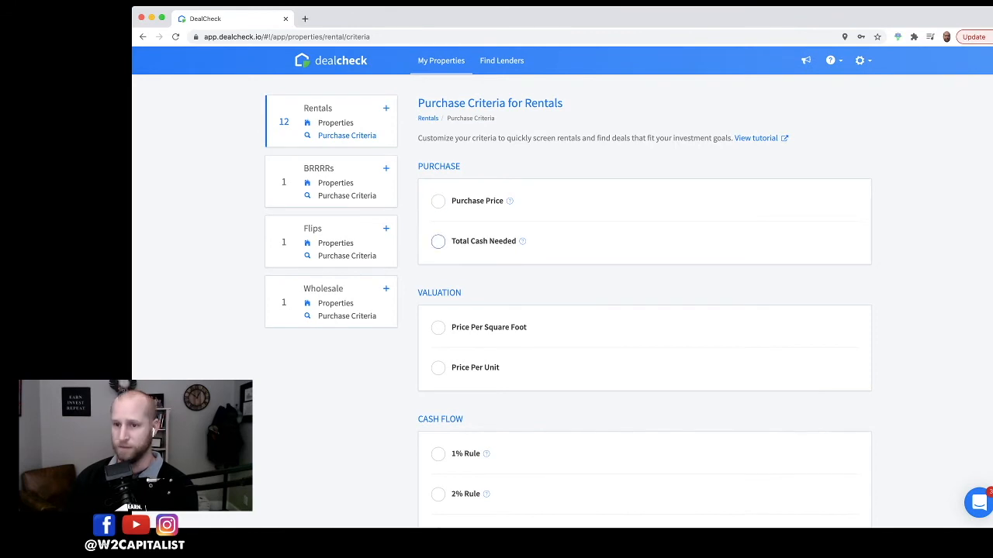
scroll(645, 310, "down", 3)
scroll(438, 225, "down", 2)
scroll(438, 225, "up", 4)
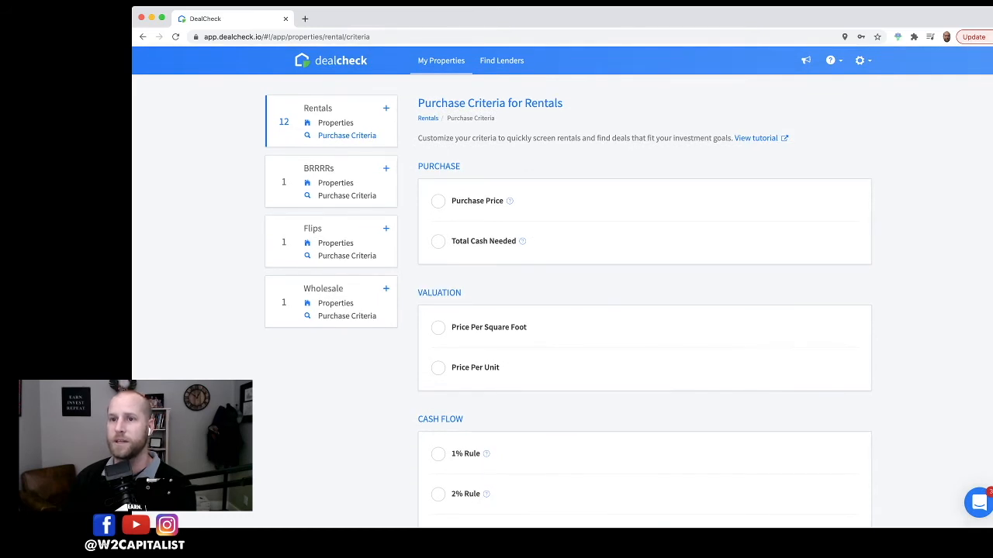
scroll(644, 311, "down", 10)
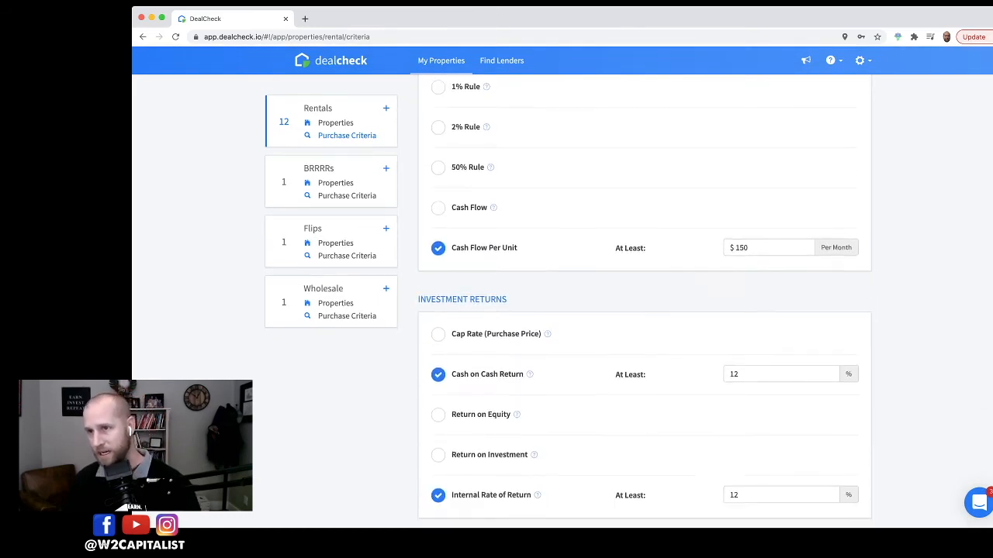
left_click(740, 233)
double_click(739, 233)
type("100")
key("Tab")
Step: Lower the Cash on Cash Return criterion to 9% and raise Internal Rate of Return to 13%
scroll(645, 311, "down", 2)
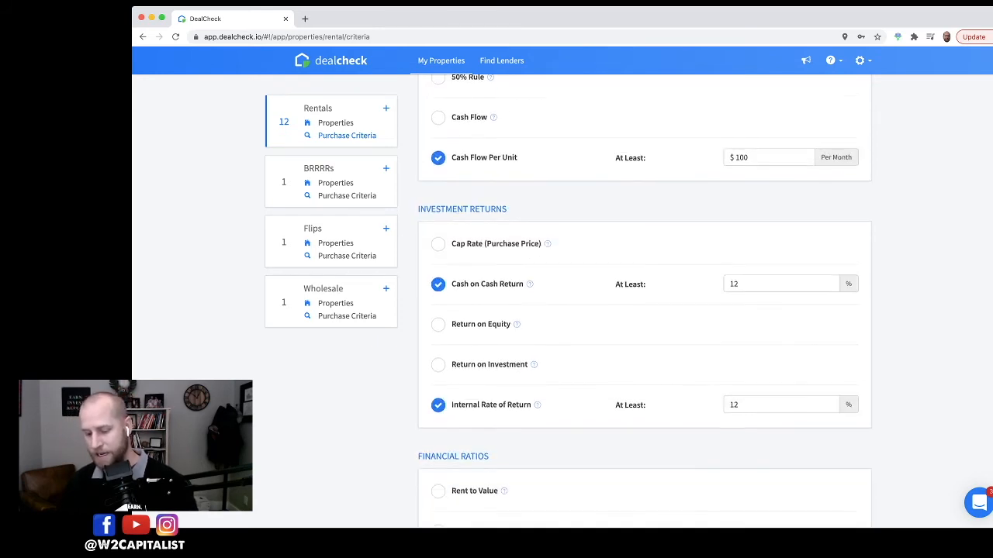
double_click(735, 283)
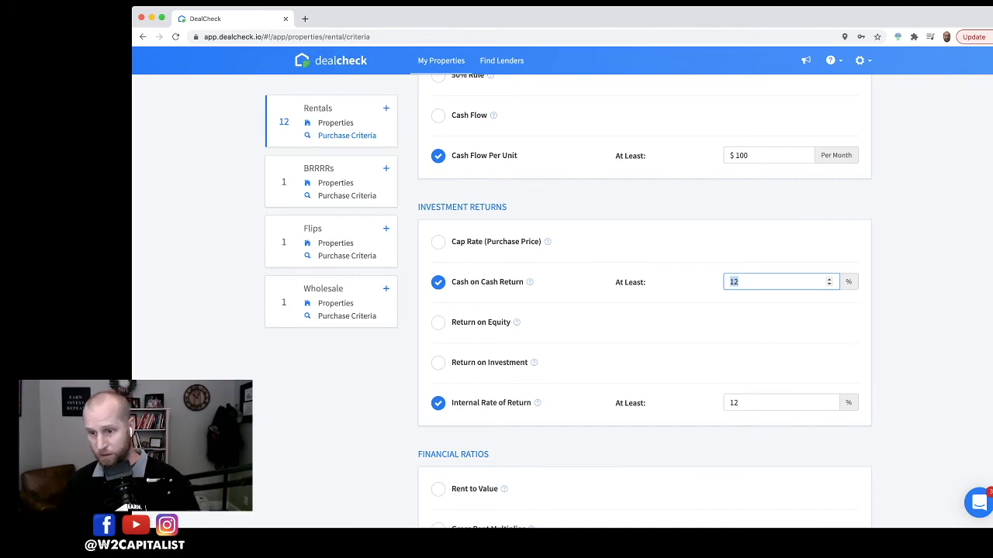
type("8")
scroll(736, 284, "down", 3)
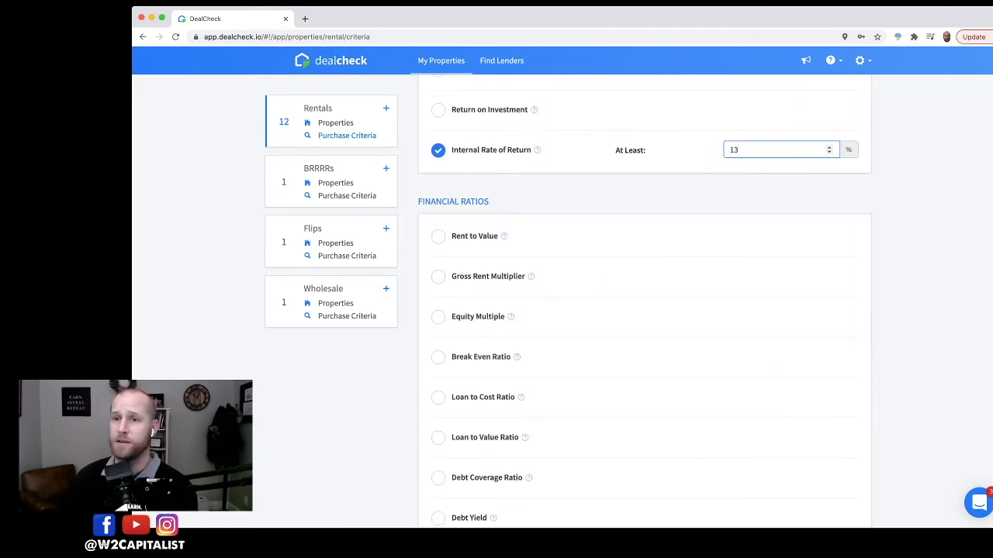
scroll(644, 310, "down", 2)
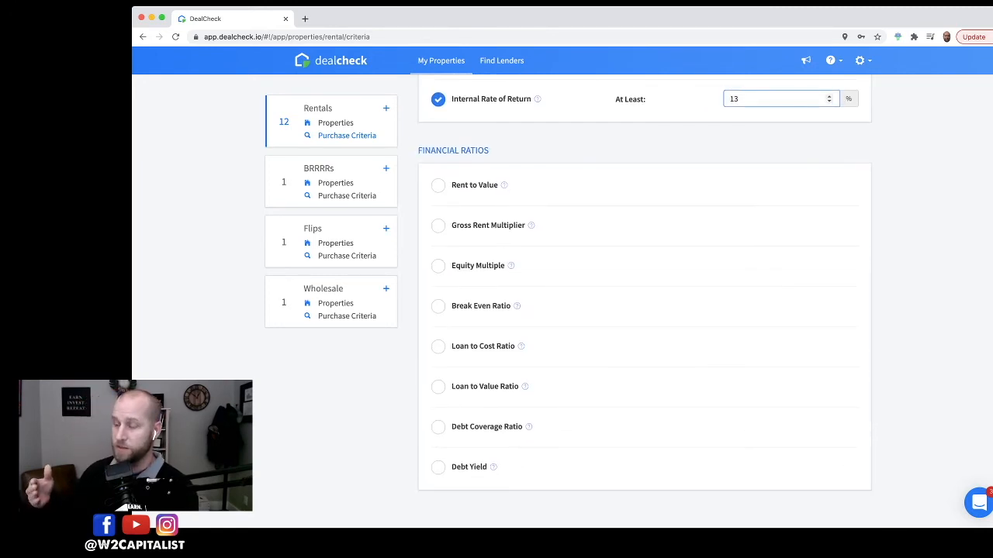
scroll(644, 311, "down", 1)
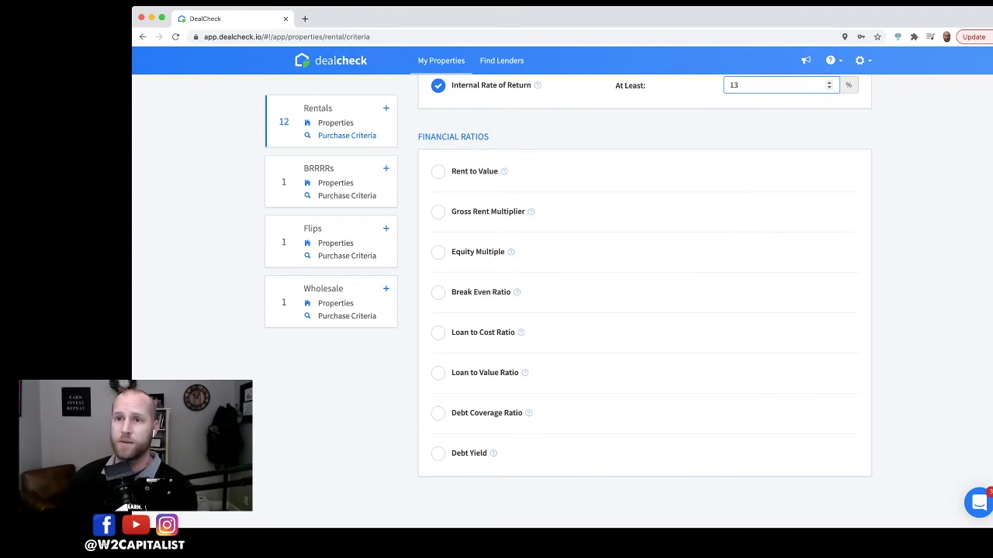
left_click(432, 136)
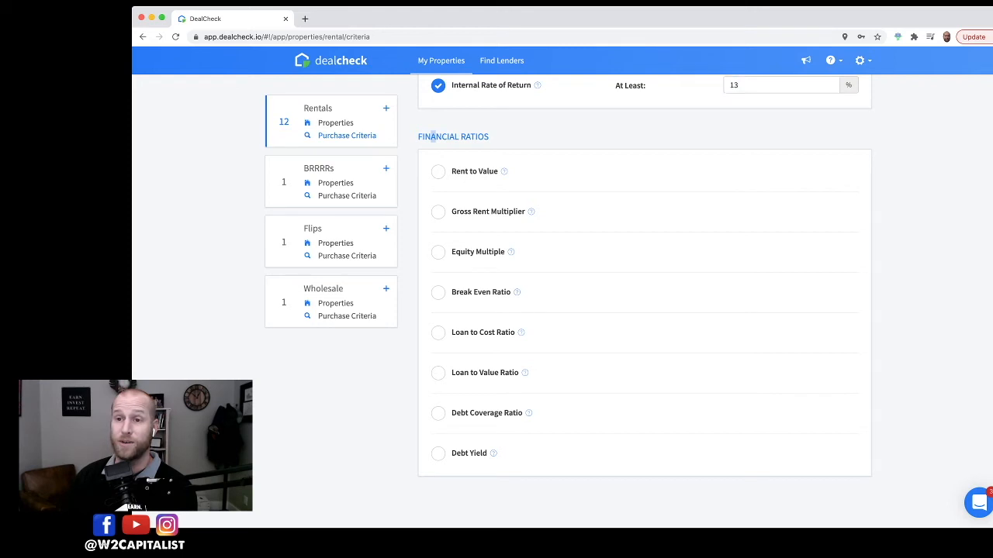
Step: Enable the Break Even Ratio criterion briefly, then switch it off again
left_click(439, 292)
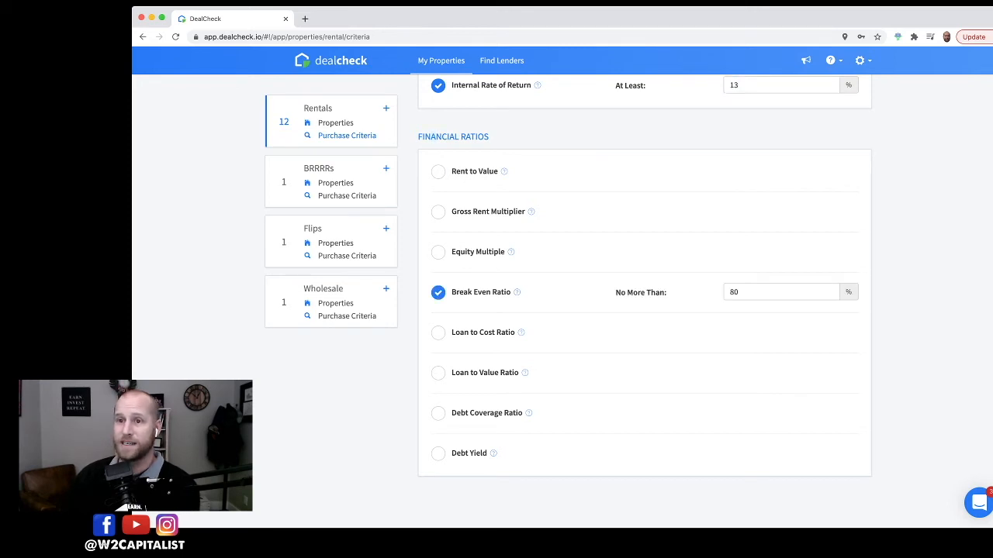
left_click(438, 291)
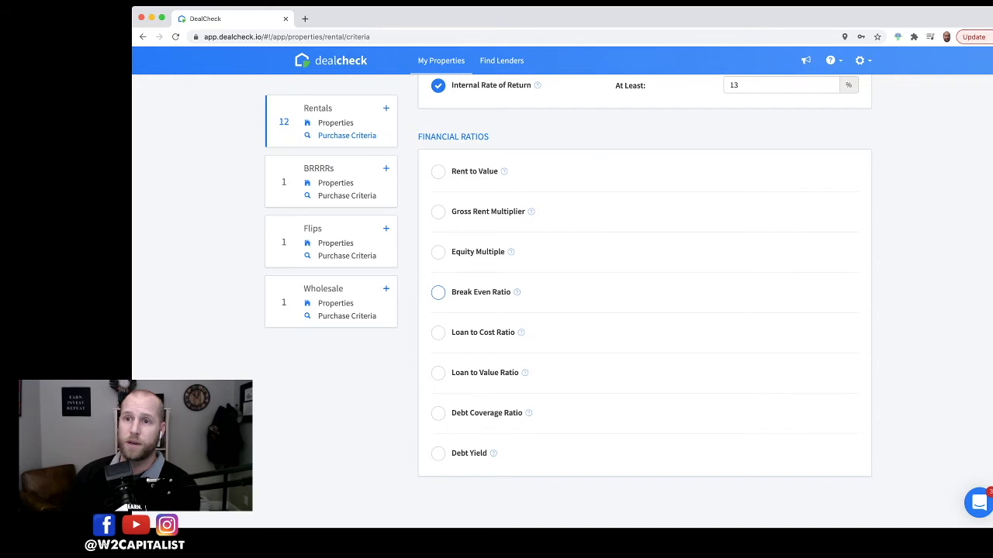
left_click_drag(452, 292, 511, 291)
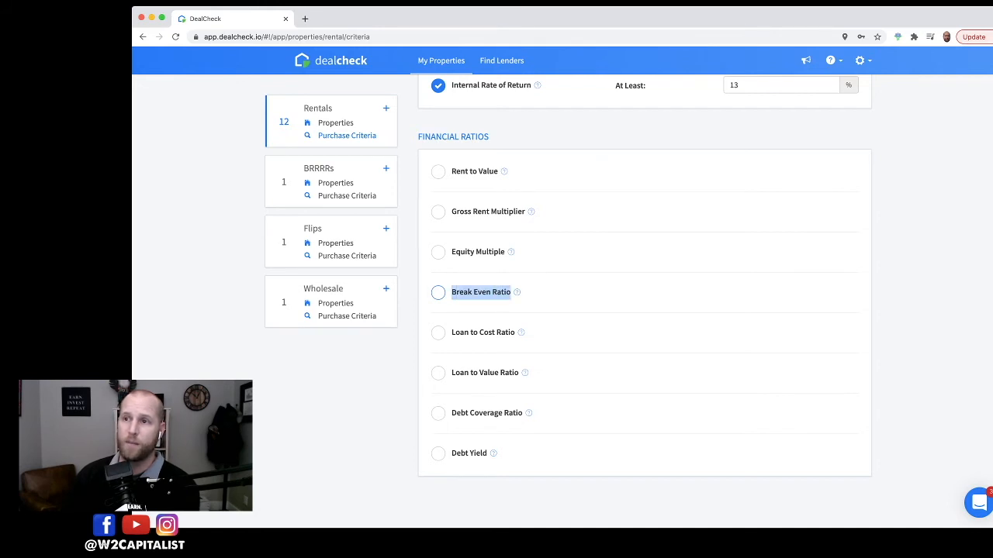
left_click(508, 292)
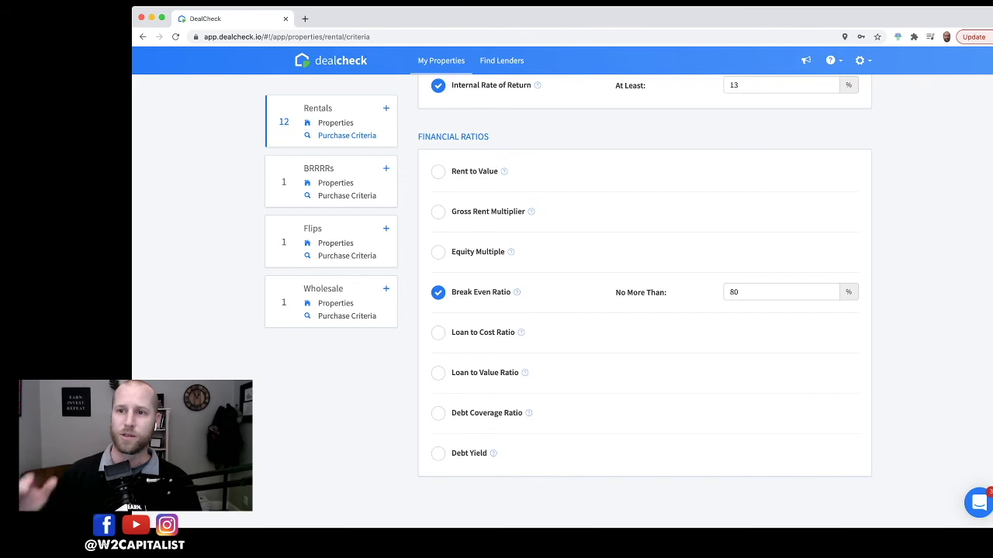
scroll(645, 299, "down", 2)
scroll(645, 299, "up", 1)
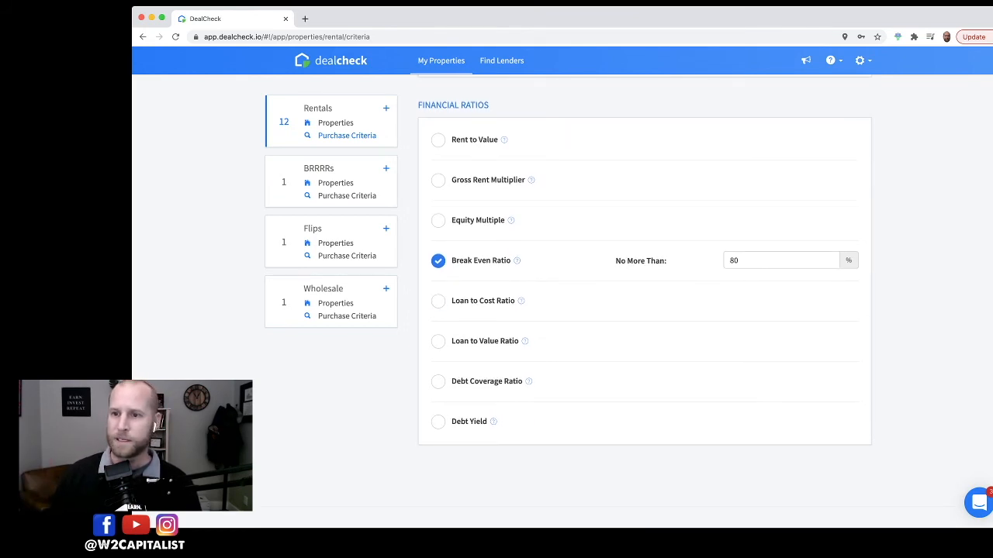
left_click(439, 261)
Step: Scroll through the rental purchase criteria to review the enabled settings
scroll(645, 301, "up", 8)
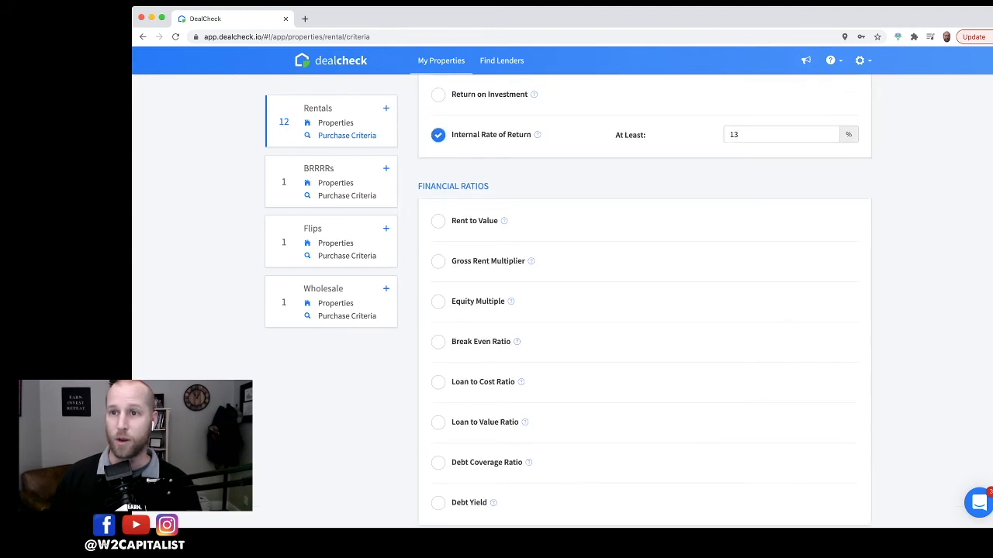
scroll(644, 301, "up", 6)
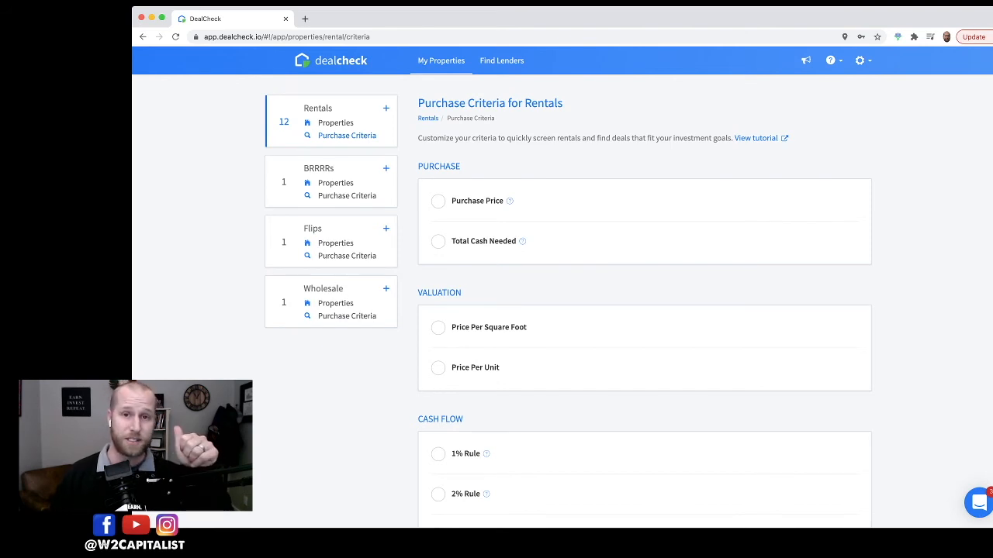
scroll(644, 301, "down", 3)
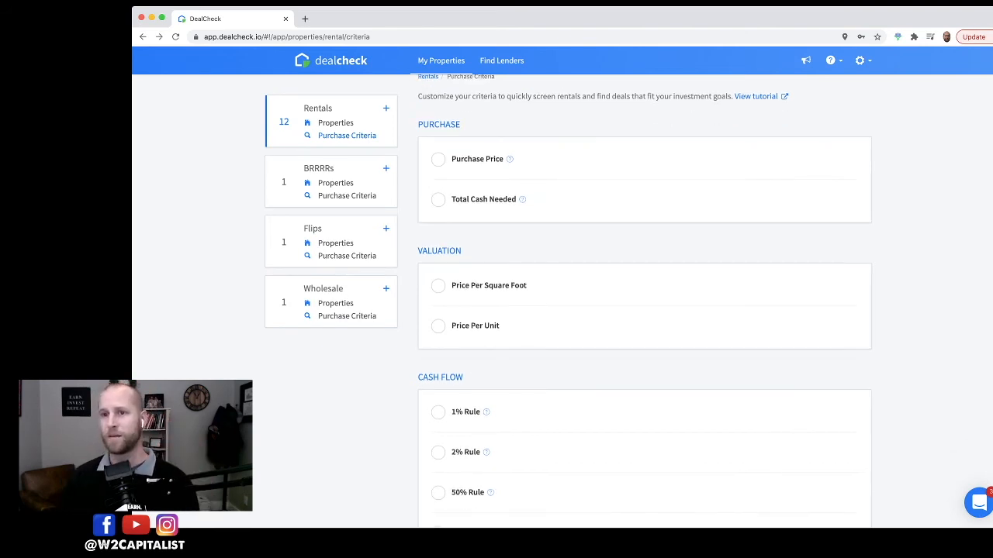
scroll(645, 301, "up", 2)
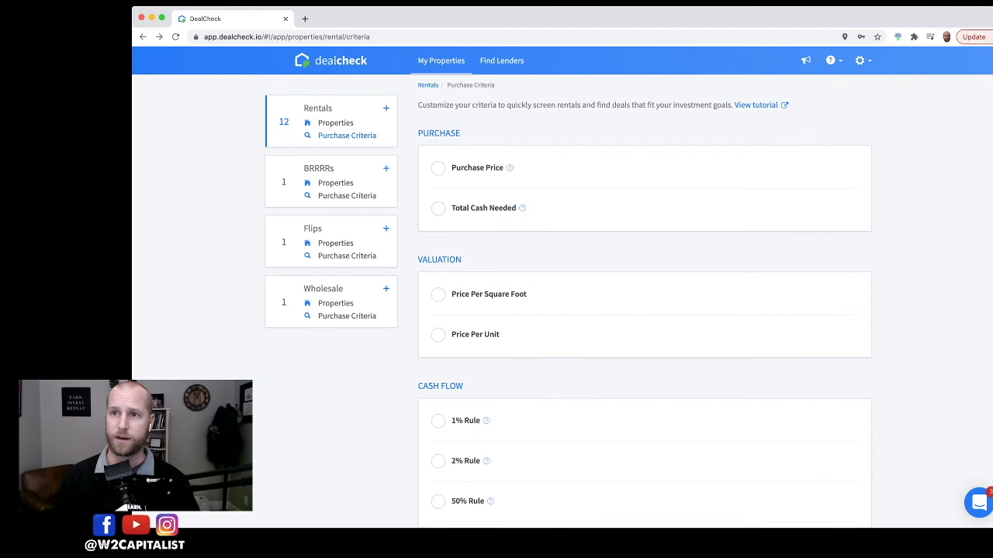
scroll(645, 301, "down", 1)
scroll(644, 301, "up", 2)
scroll(645, 301, "down", 7)
scroll(644, 301, "up", 4)
scroll(645, 301, "down", 4)
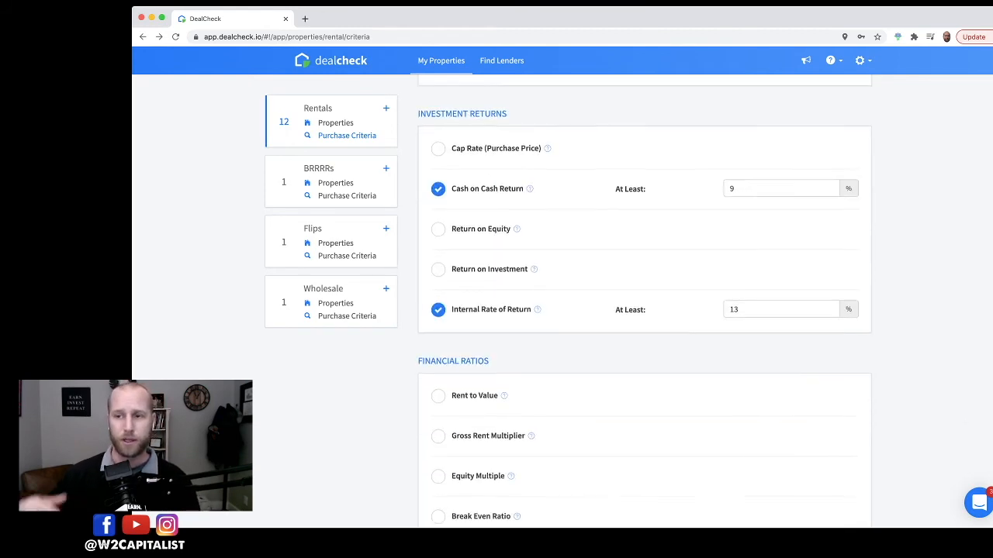
scroll(644, 301, "down", 2)
Step: Open the rental properties list and examine each property's criteria status badge
left_click(335, 123)
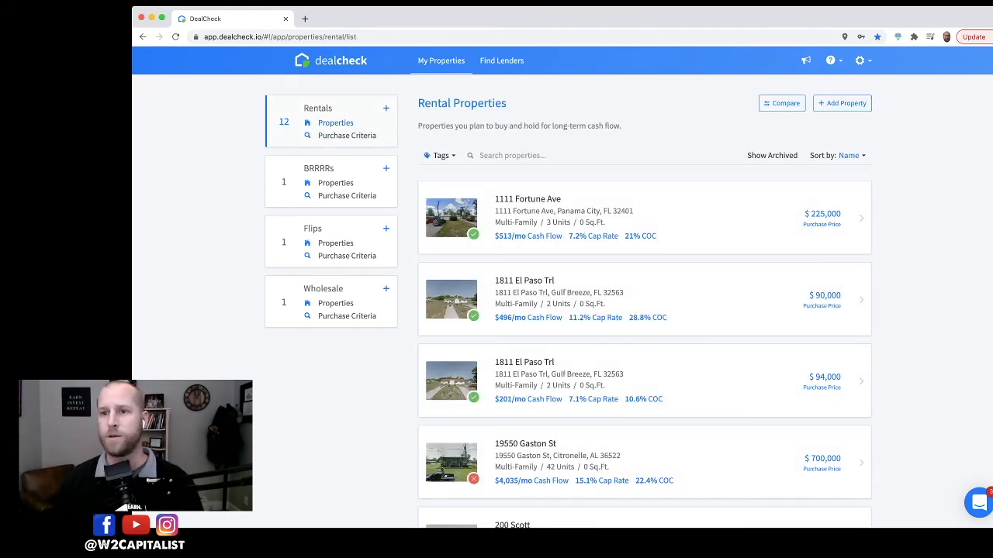
scroll(451, 276, "down", 3)
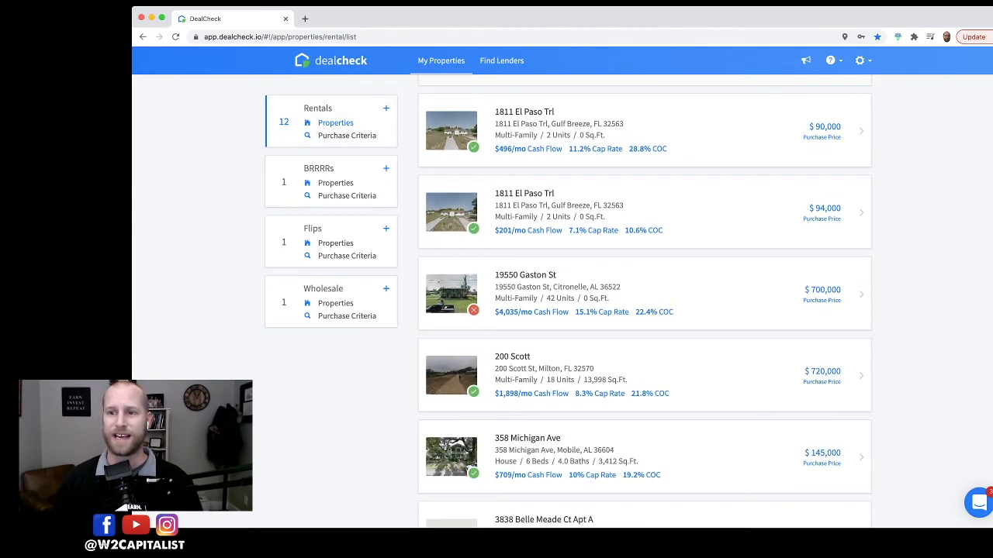
scroll(451, 276, "down", 5)
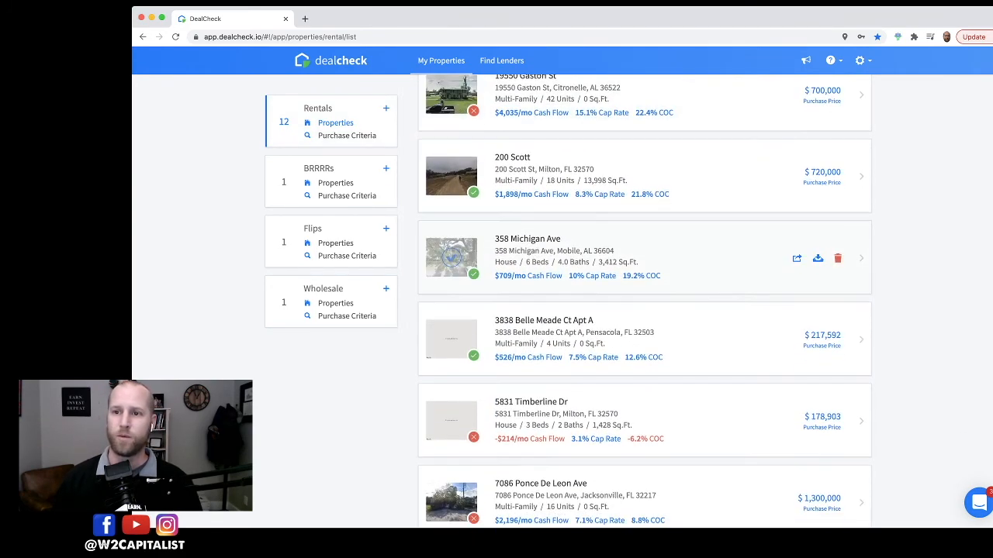
scroll(451, 304, "down", 1)
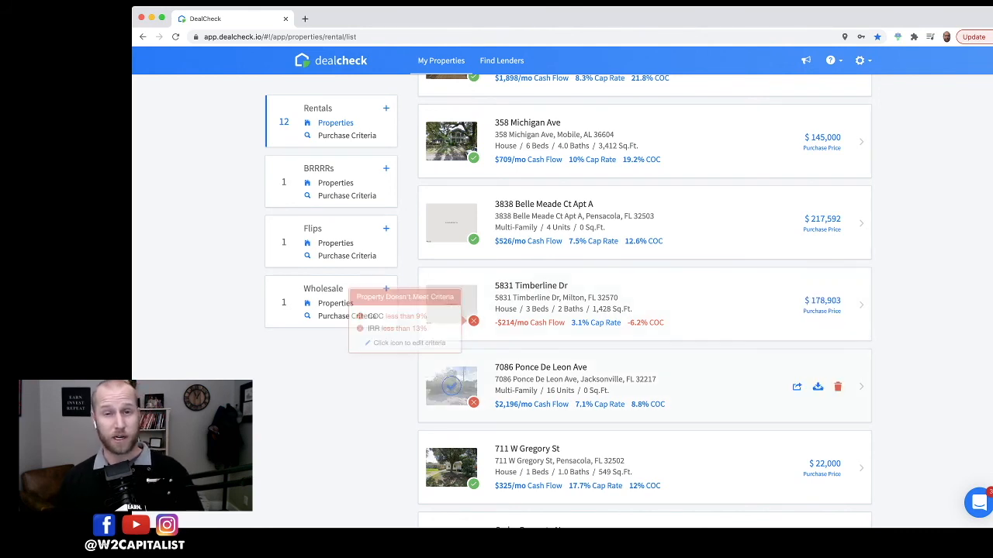
mouse_move(473, 402)
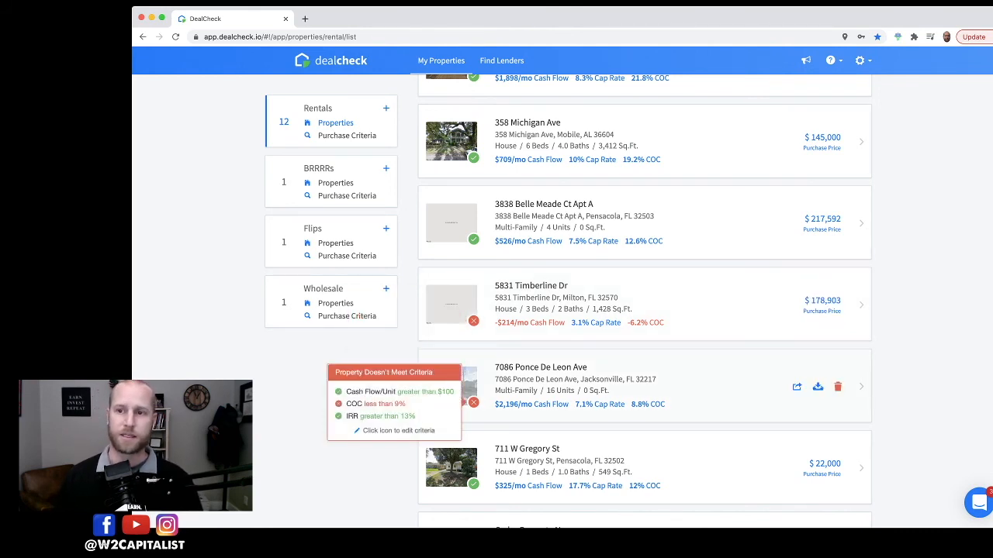